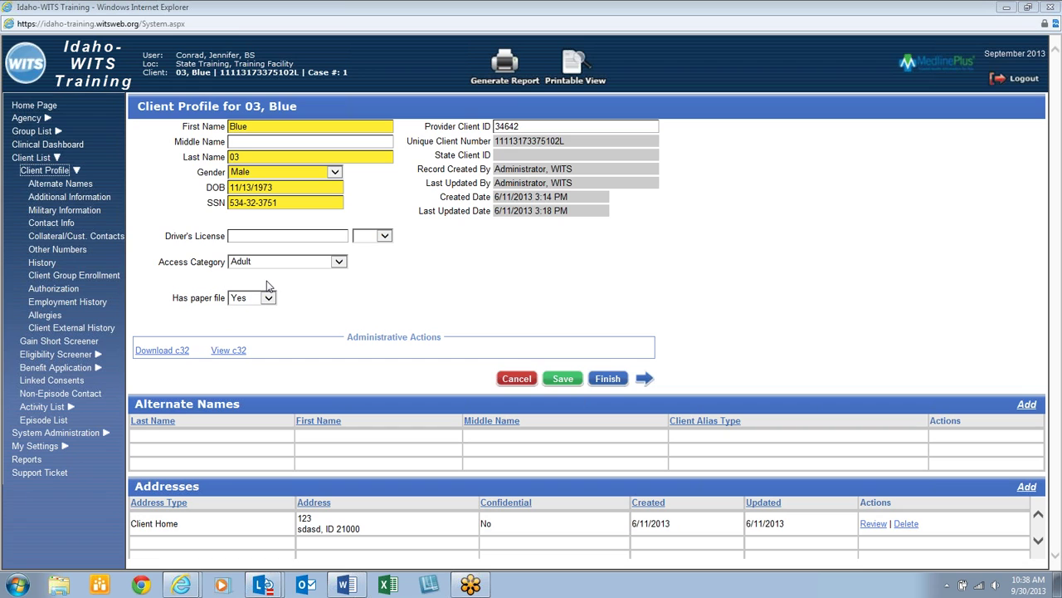
Review the client's active IDJC Funds authorization, including its authorized services and total authorized and encumbered amounts.
click(70, 290)
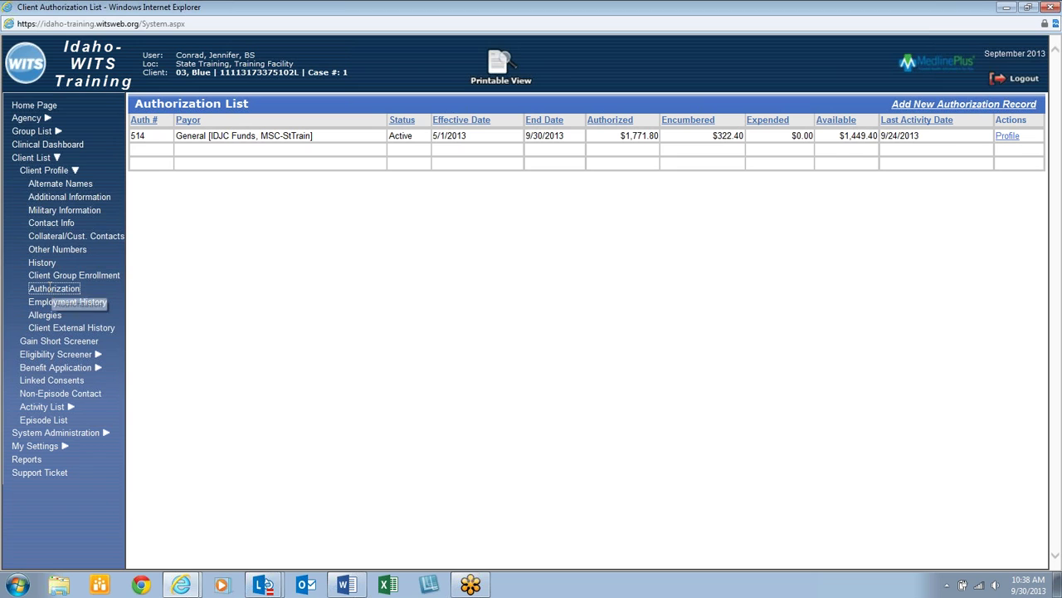
click(1011, 138)
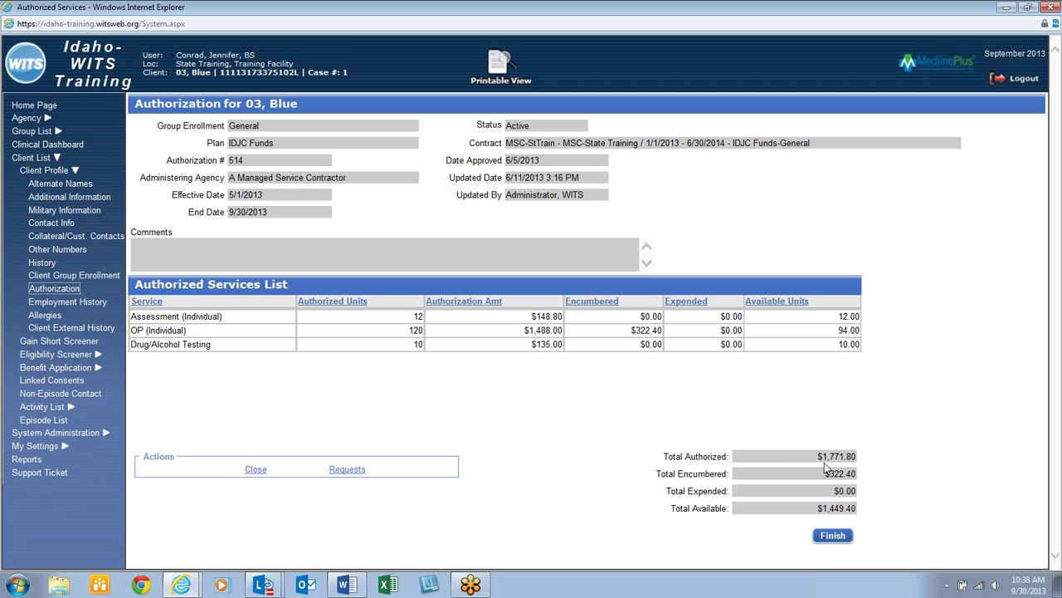
drag(813, 456, 849, 479)
Check the cost share history of the client's IDJC Funds group enrollment and return to the payor list.
click(109, 277)
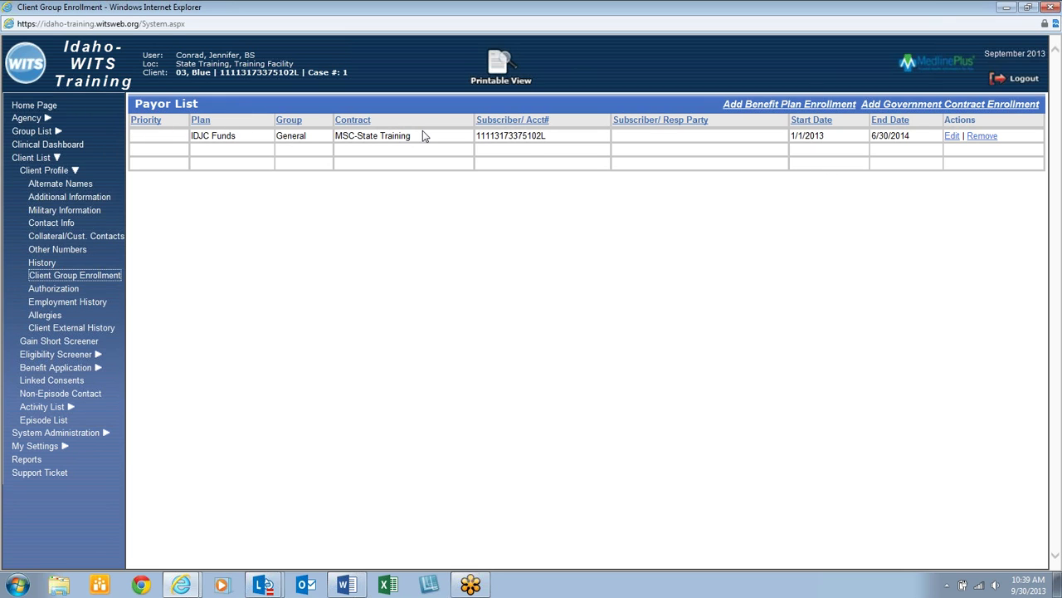
click(954, 137)
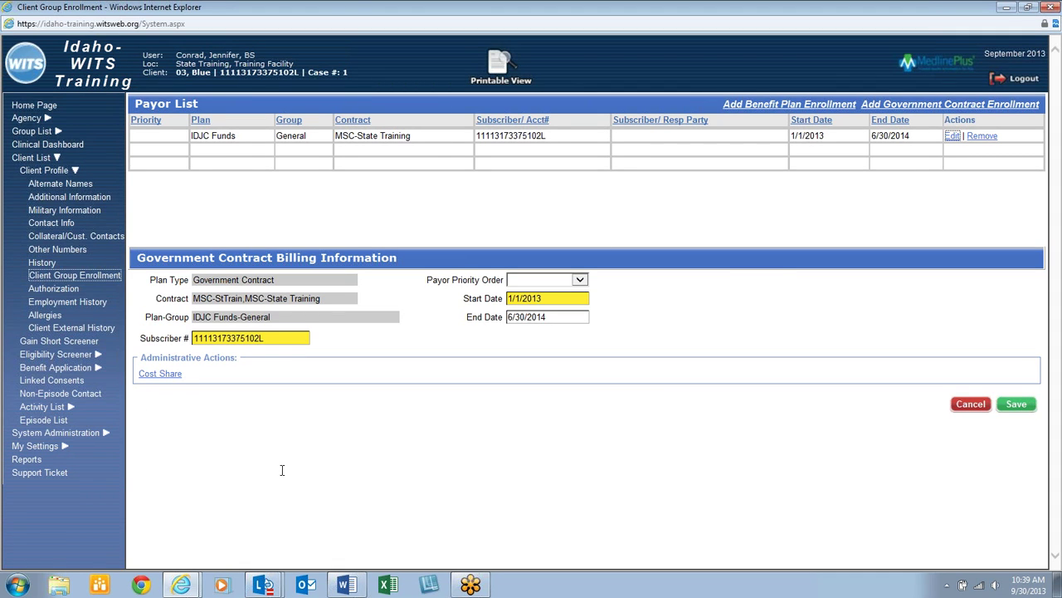
click(156, 374)
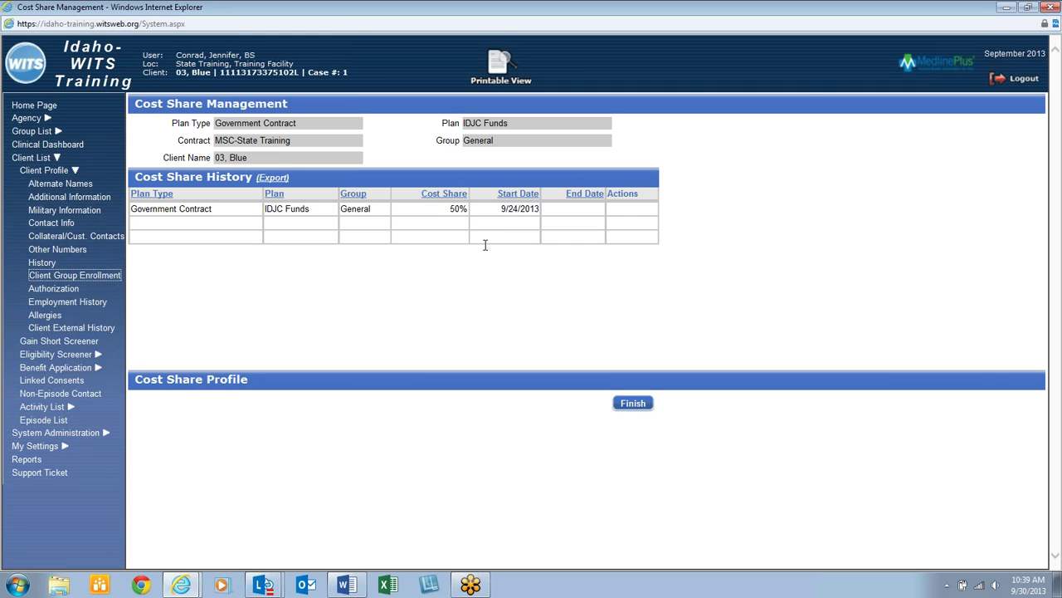
click(629, 407)
click(632, 405)
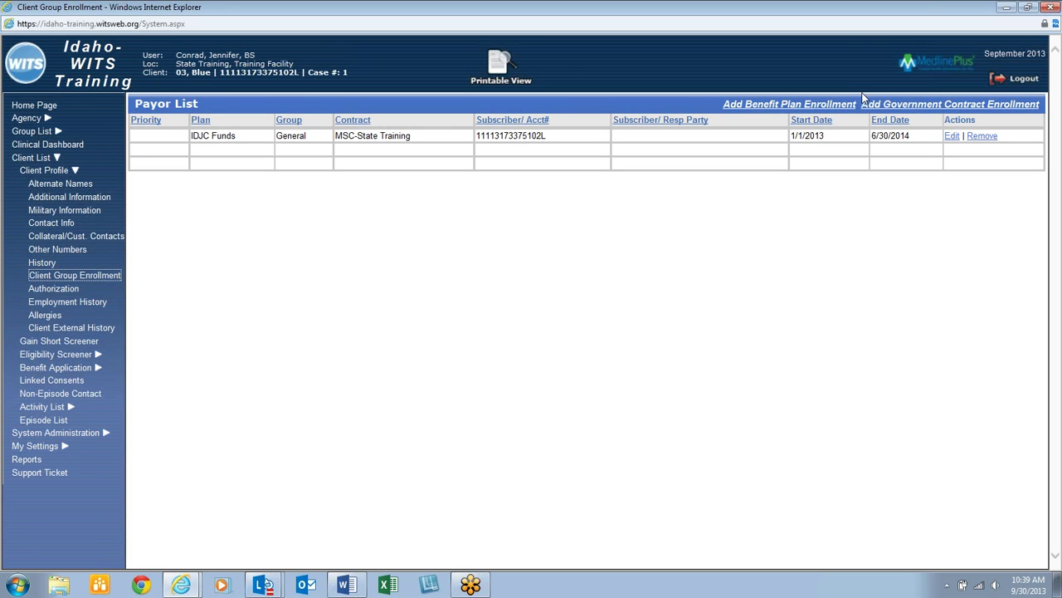
click(780, 108)
Open the client's 9/30/2013 Assessment (Individual) encounter from the activity list.
click(64, 407)
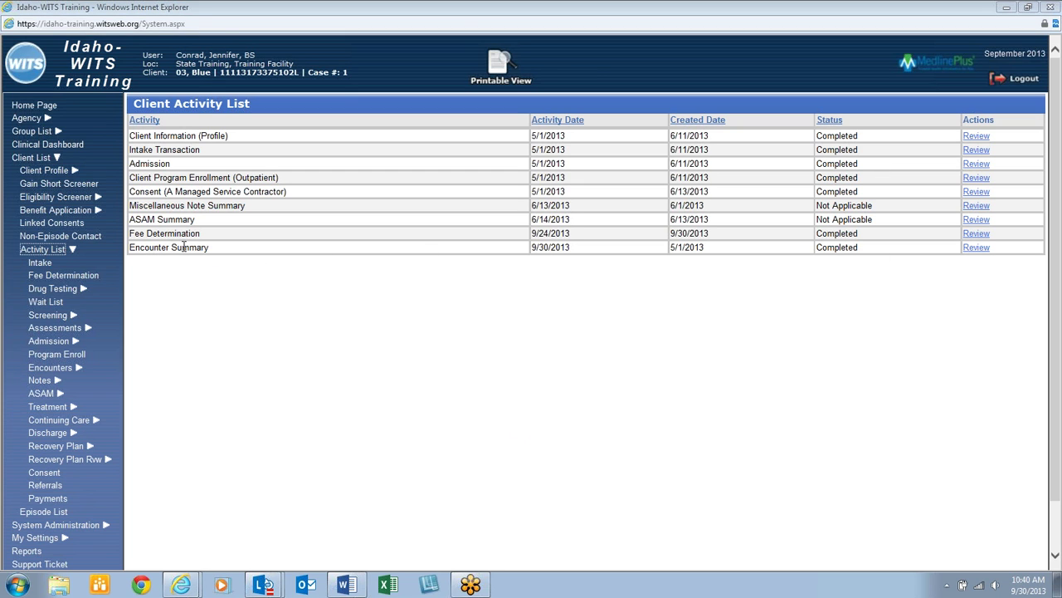
click(985, 248)
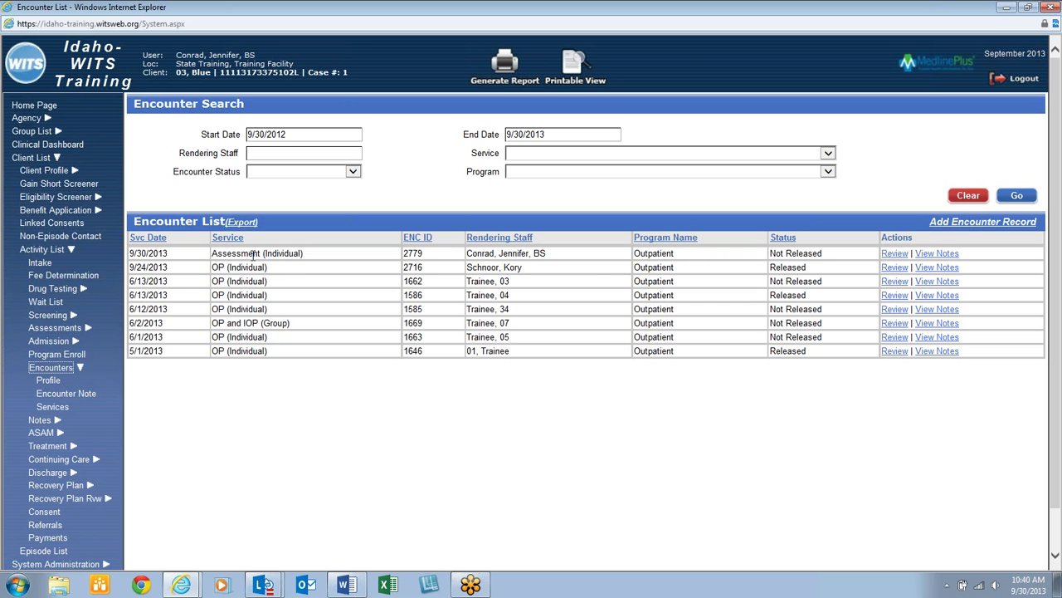
drag(213, 253, 306, 250)
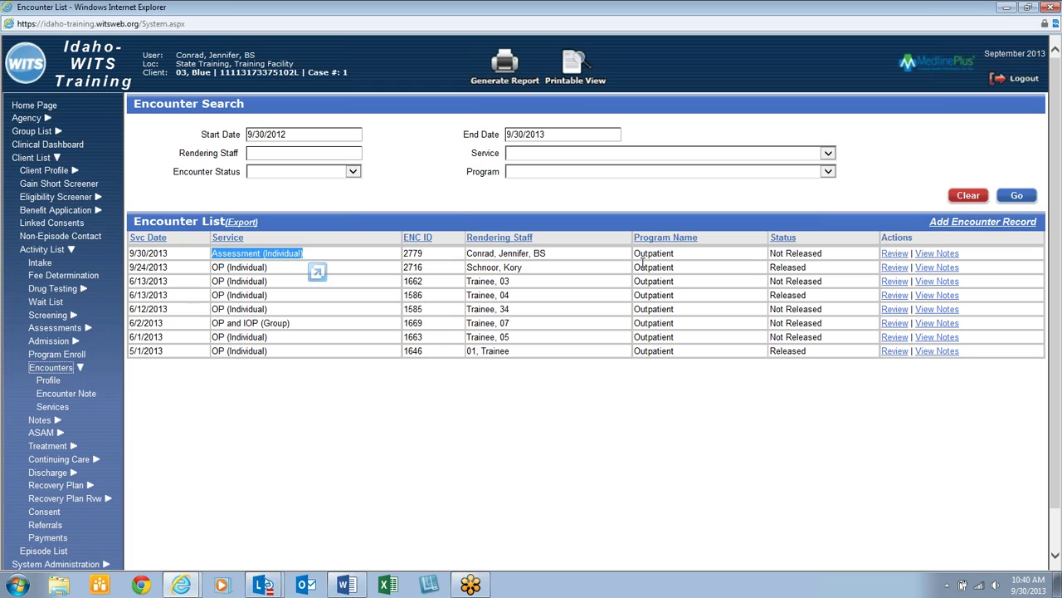
click(801, 255)
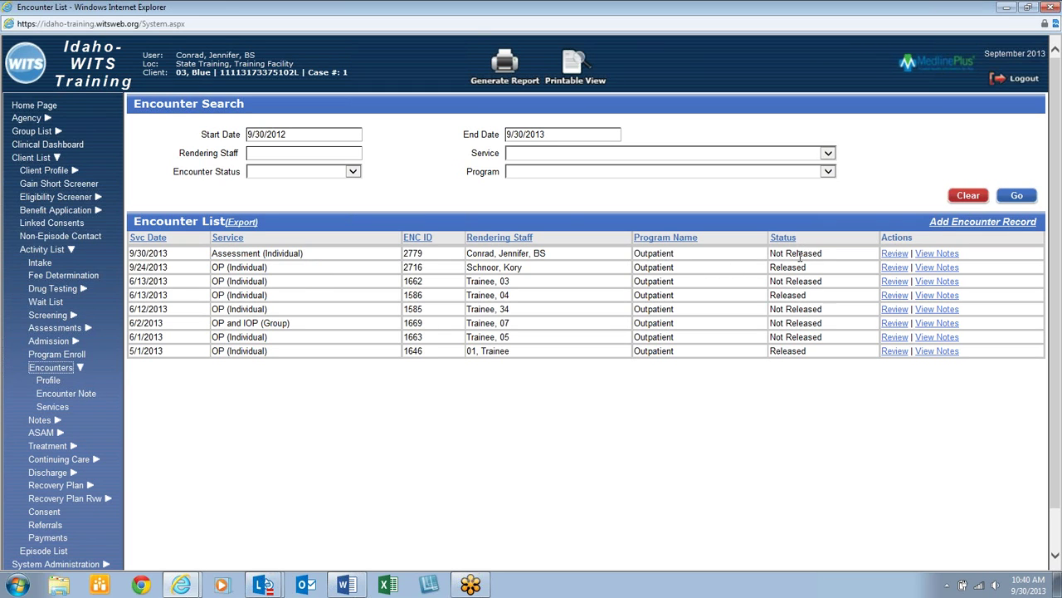
click(894, 253)
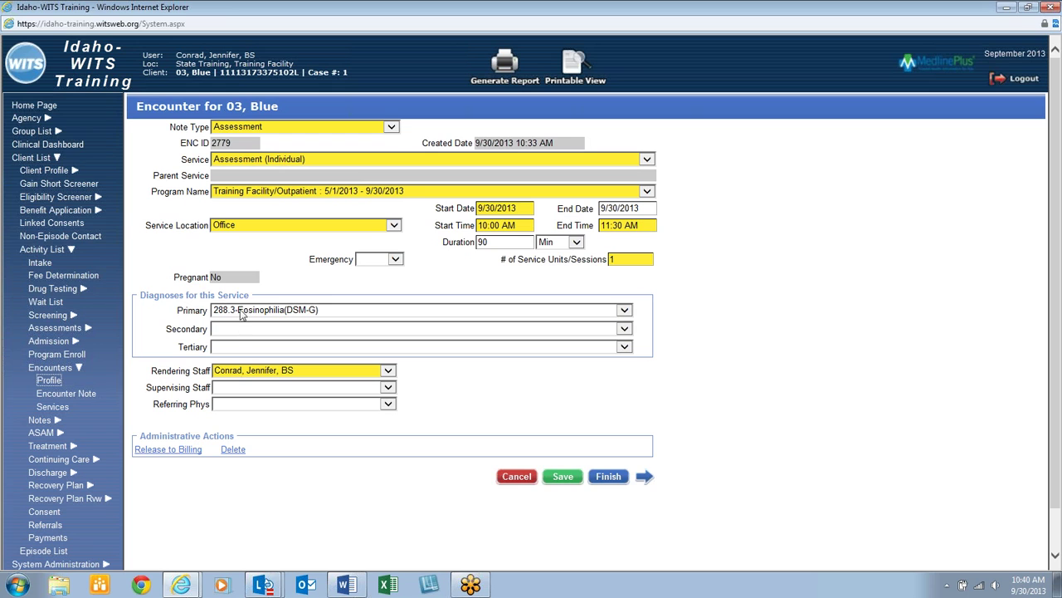
Review the signed notes of the assessment encounter and return to the encounter profile.
click(646, 480)
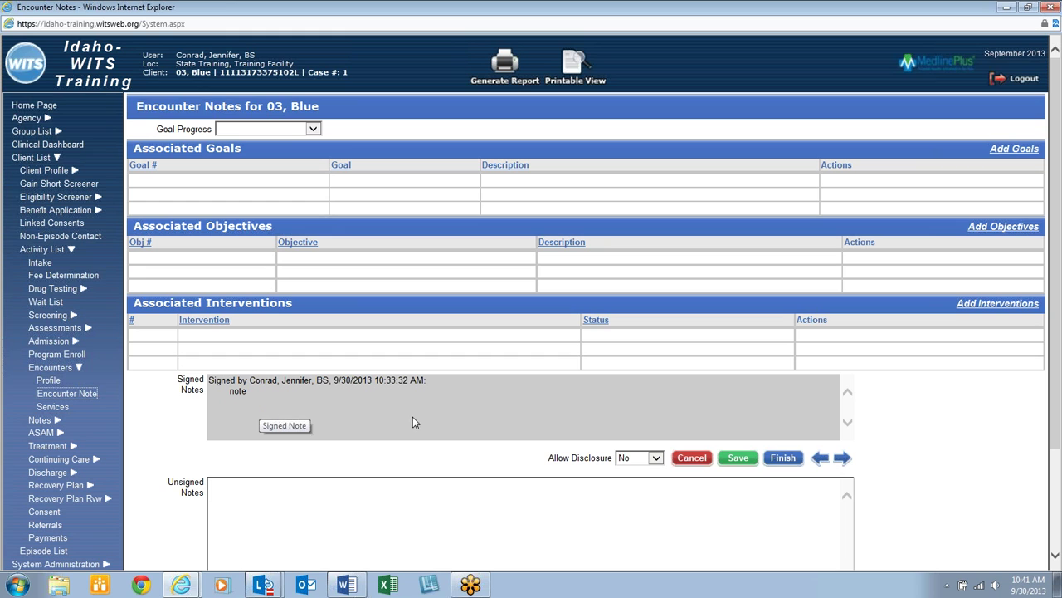
scroll(1056, 307, down, 3)
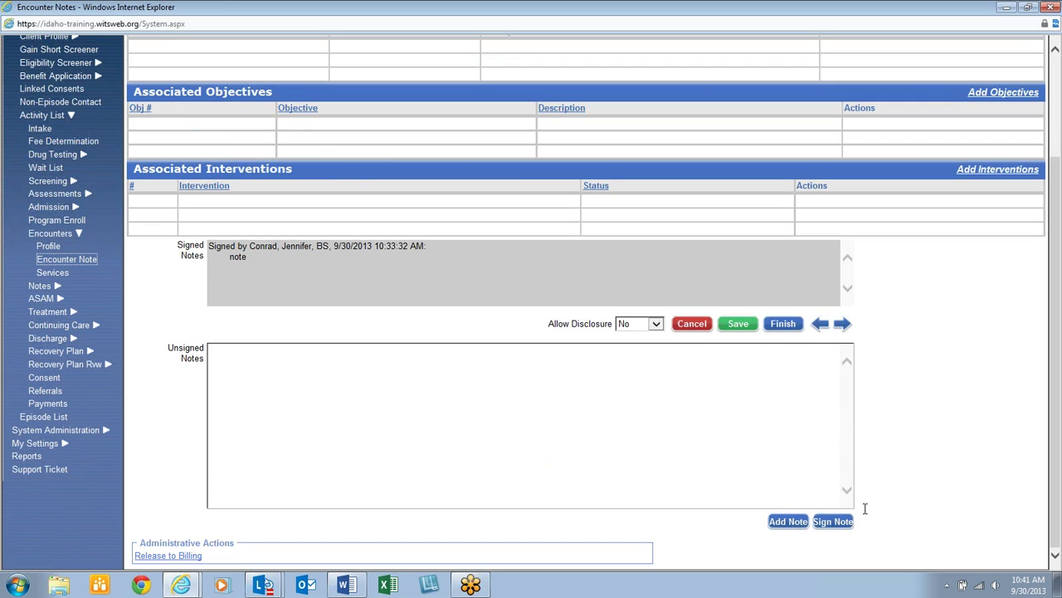
click(819, 324)
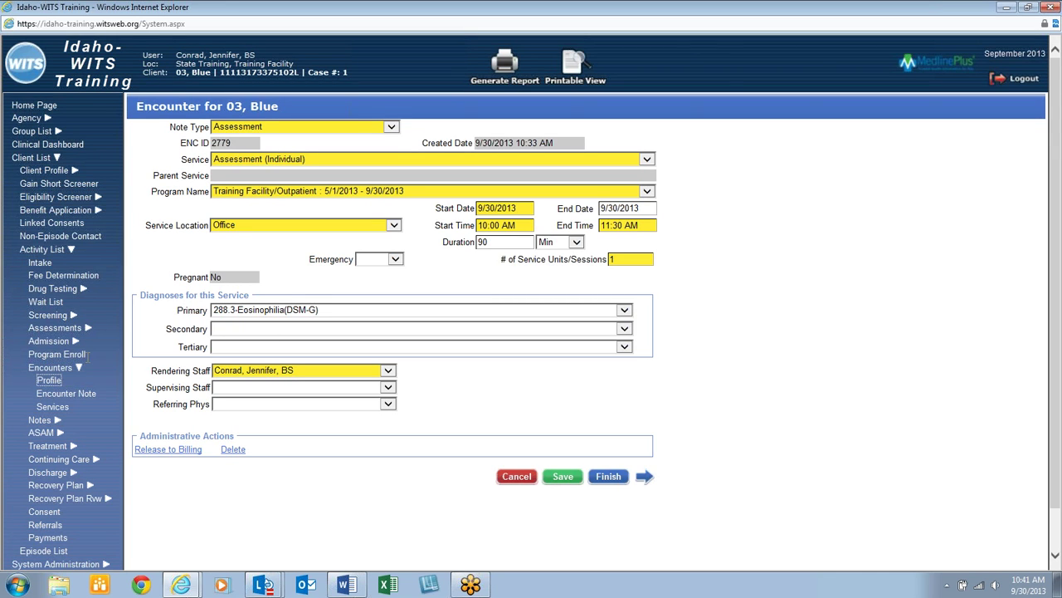
Release the assessment encounter to billing and review its released record.
click(173, 452)
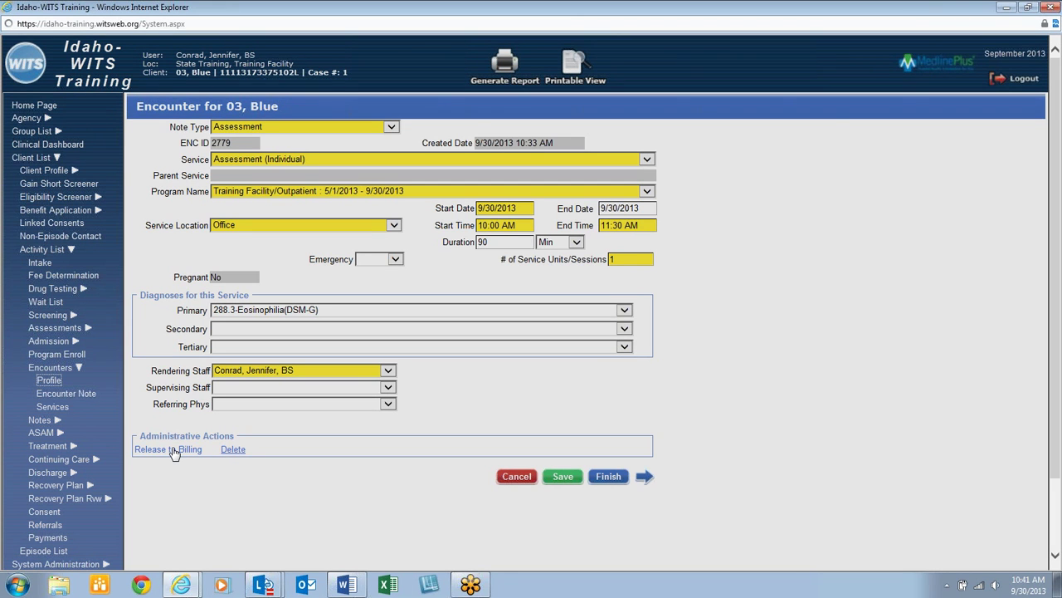
click(172, 453)
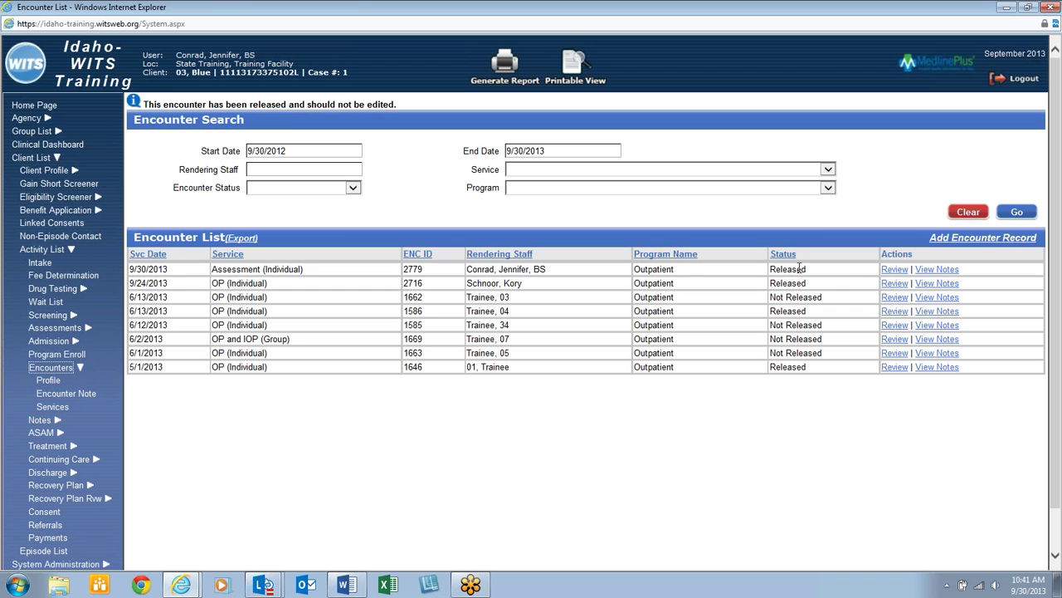
click(895, 269)
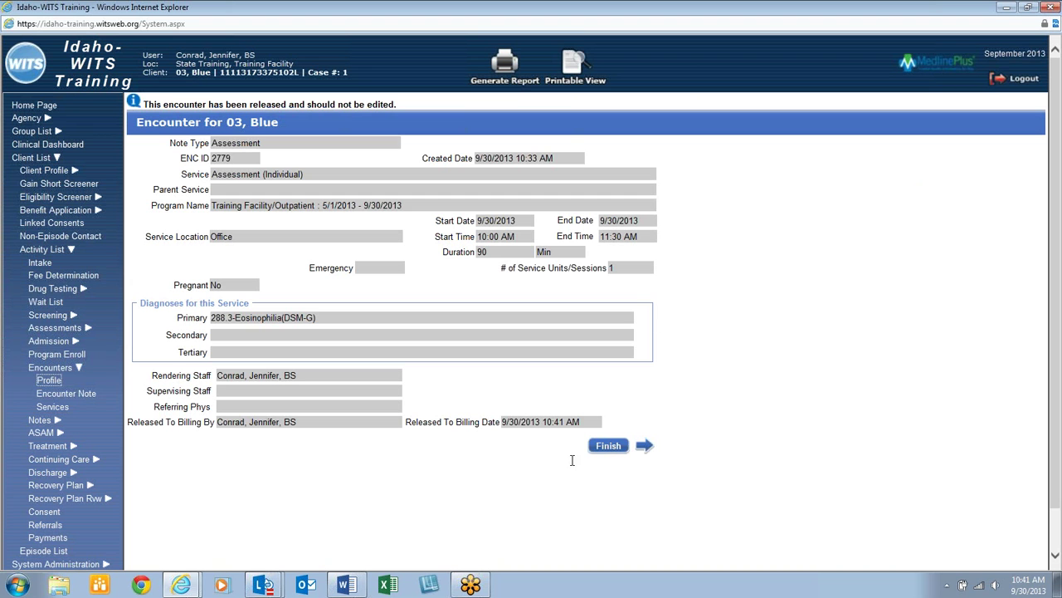
click(610, 446)
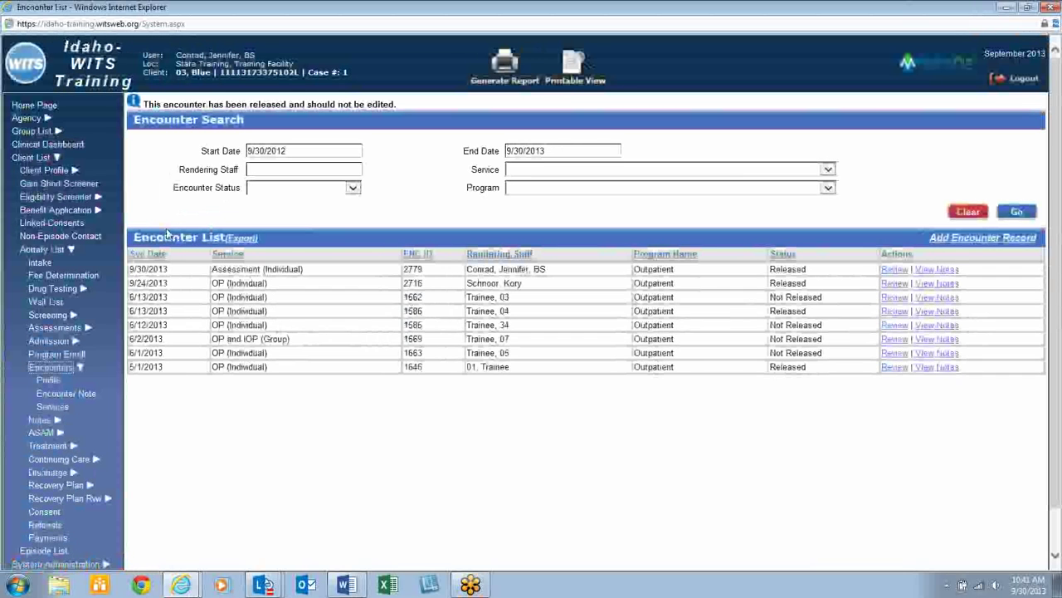
List the agency's billing claim items with item status Released and FFS type Fee for Service.
click(24, 118)
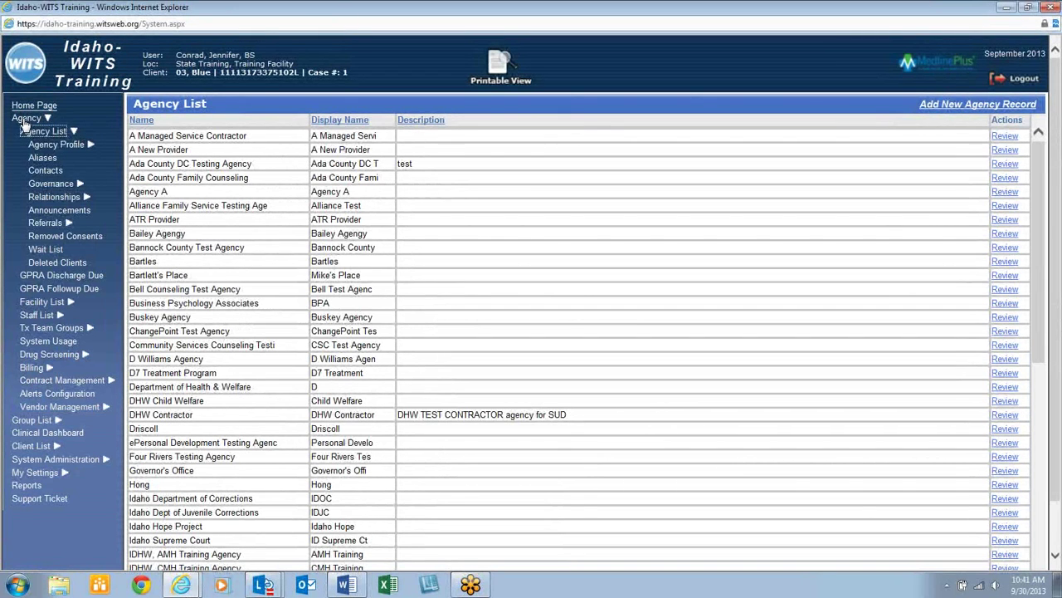
click(29, 367)
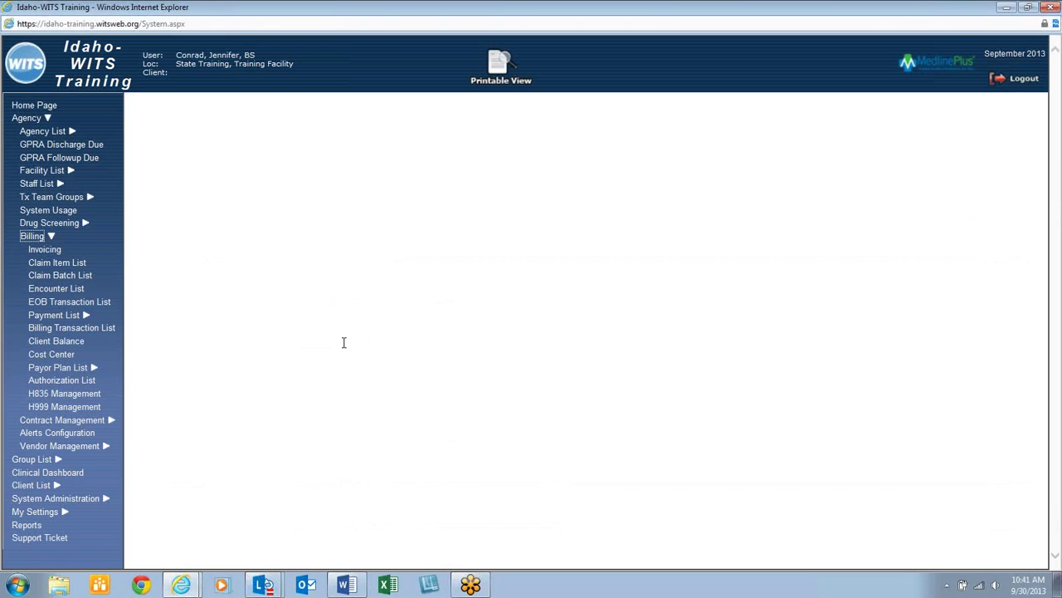
click(75, 266)
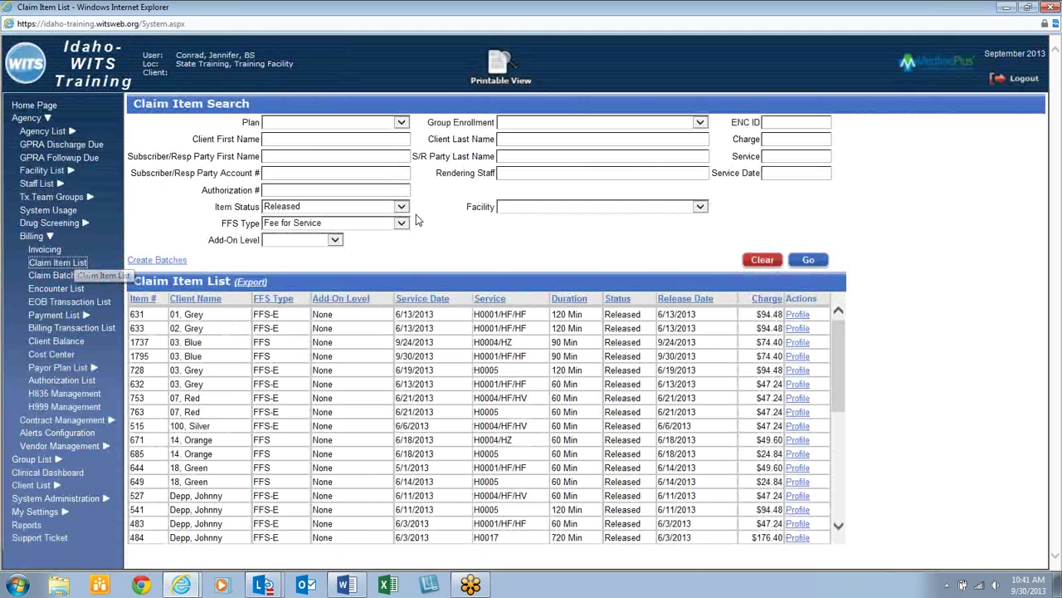
click(808, 260)
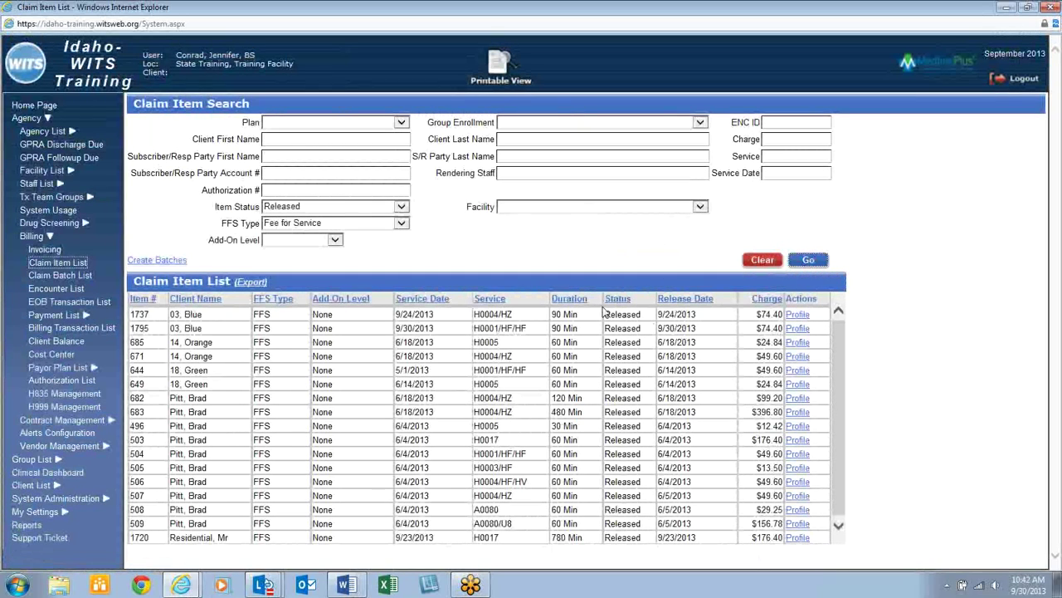
Examine the status and release dates of the client's 9/24/2013 and 9/30/2013 claim items.
drag(619, 315, 619, 329)
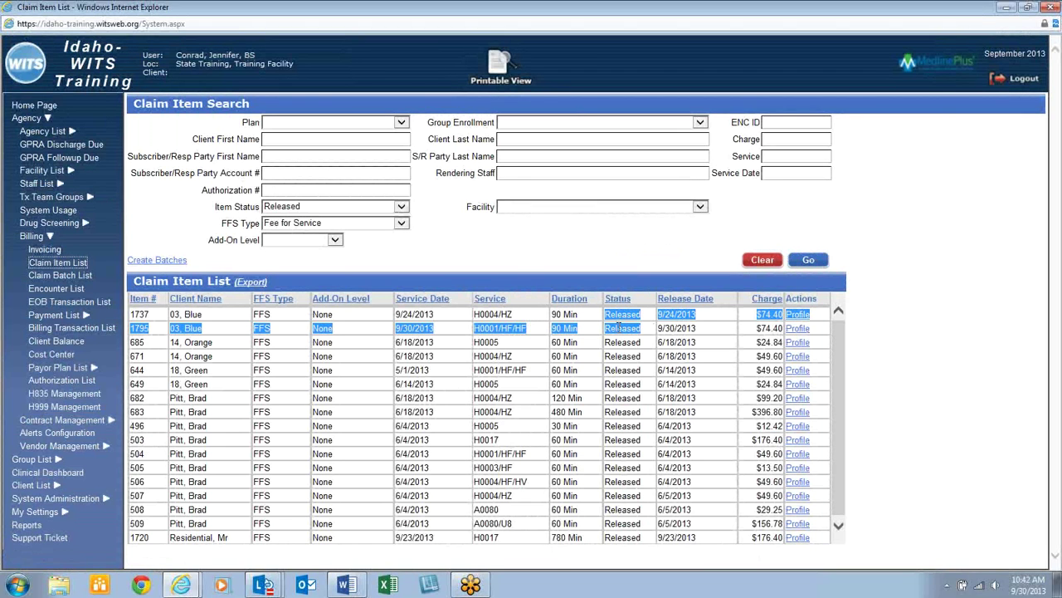
click(618, 329)
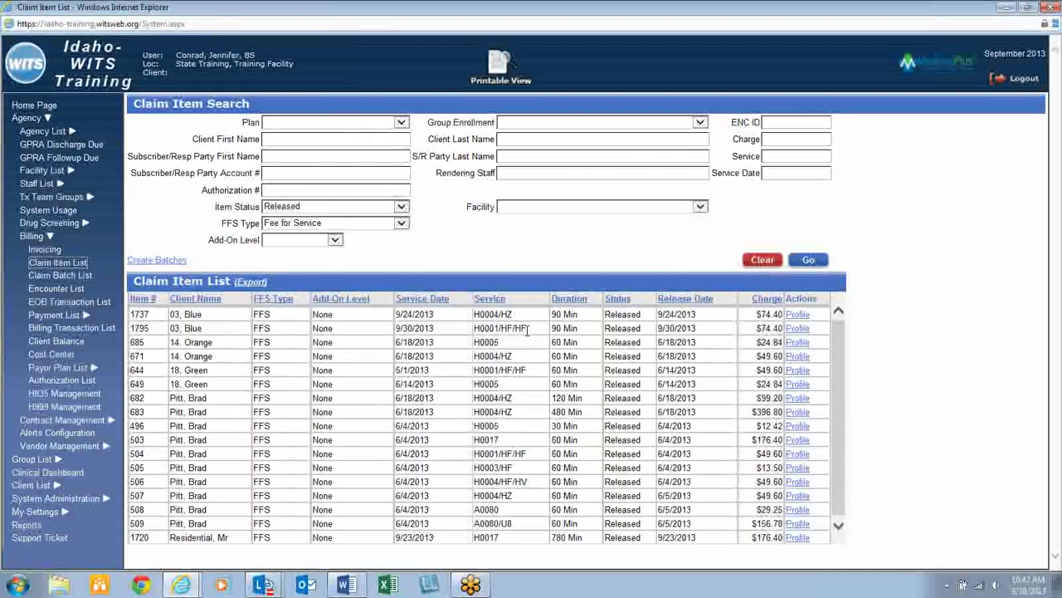
drag(697, 329, 661, 332)
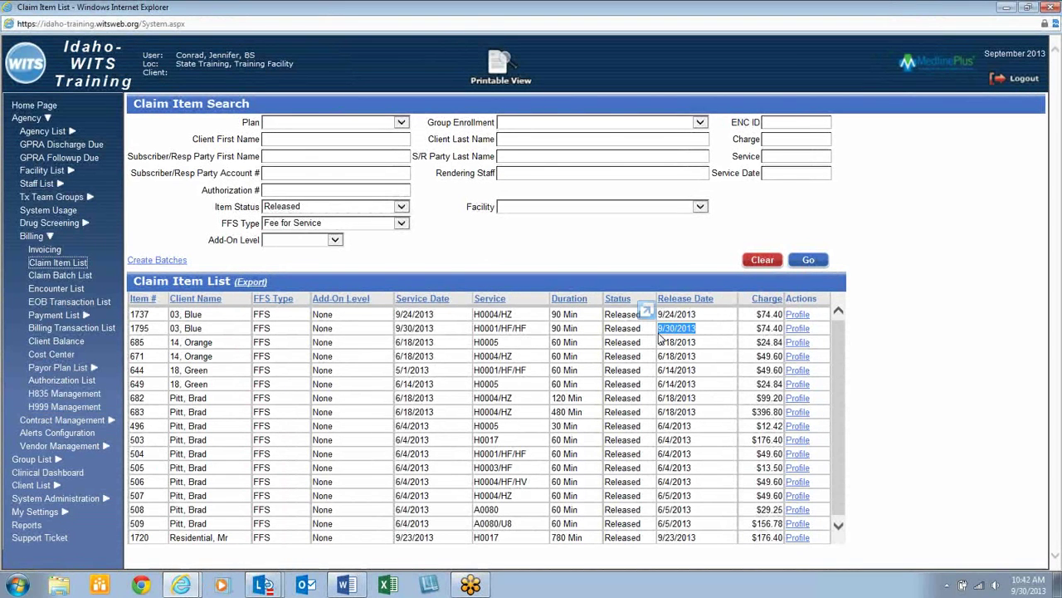
click(677, 313)
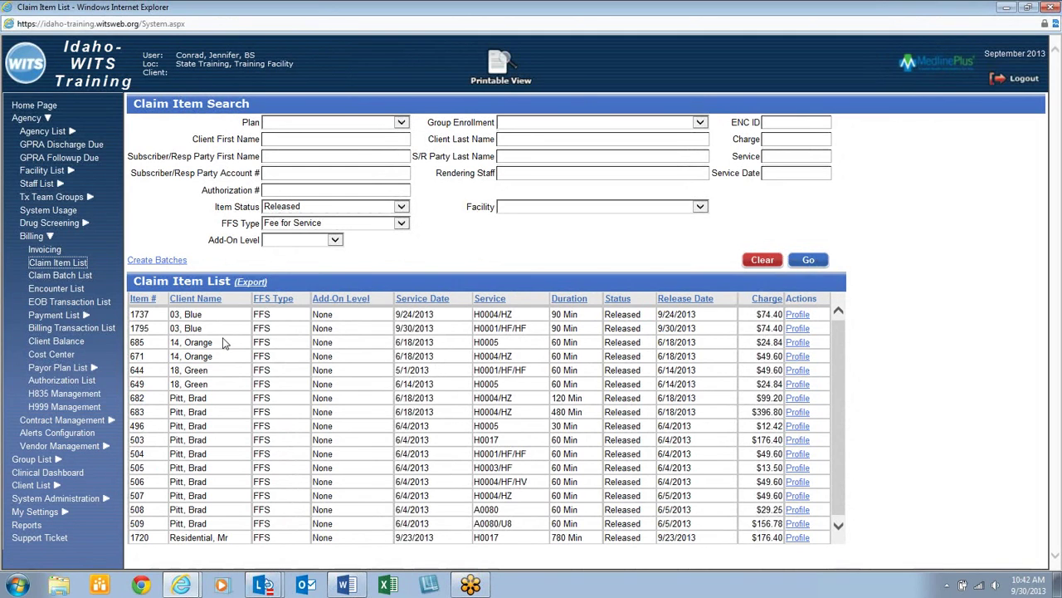
Review the client's 9/30/2013 claim item and its Reject (Back Out) confirmation, cancelling out of both without changes.
click(795, 329)
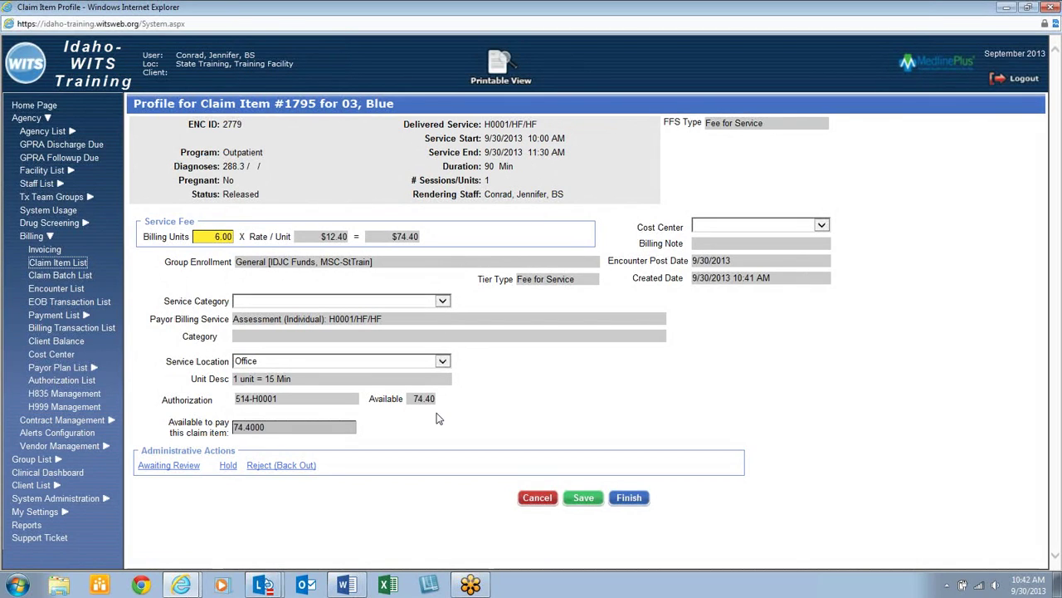
click(301, 467)
click(363, 192)
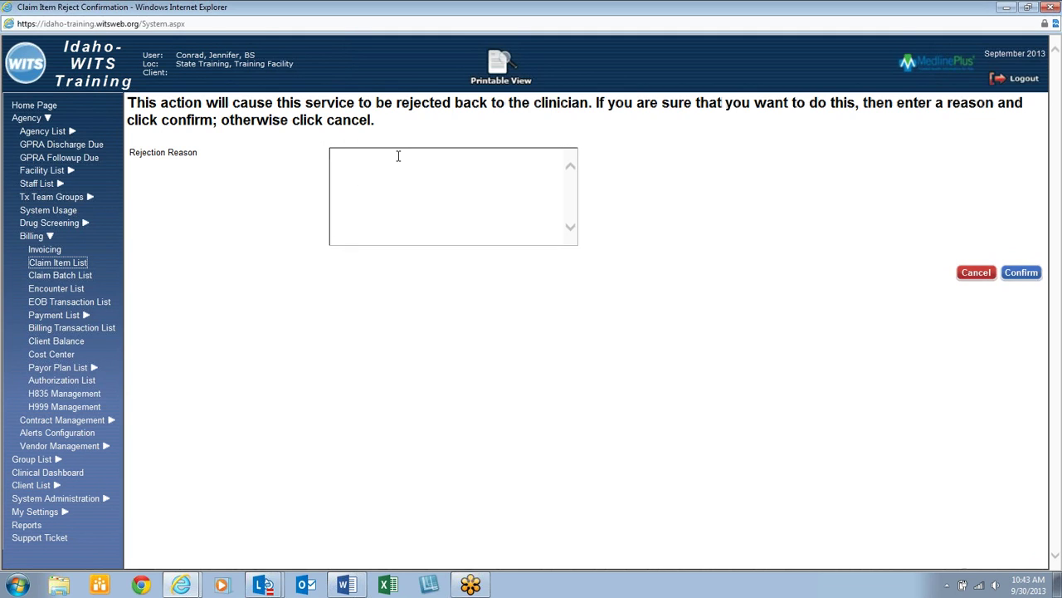
click(976, 282)
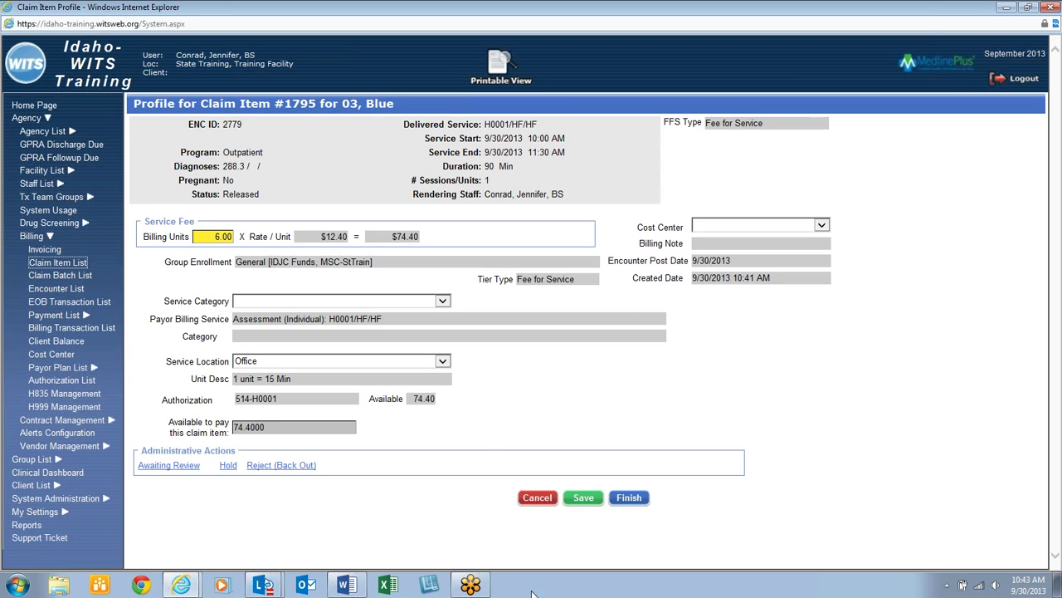
click(537, 498)
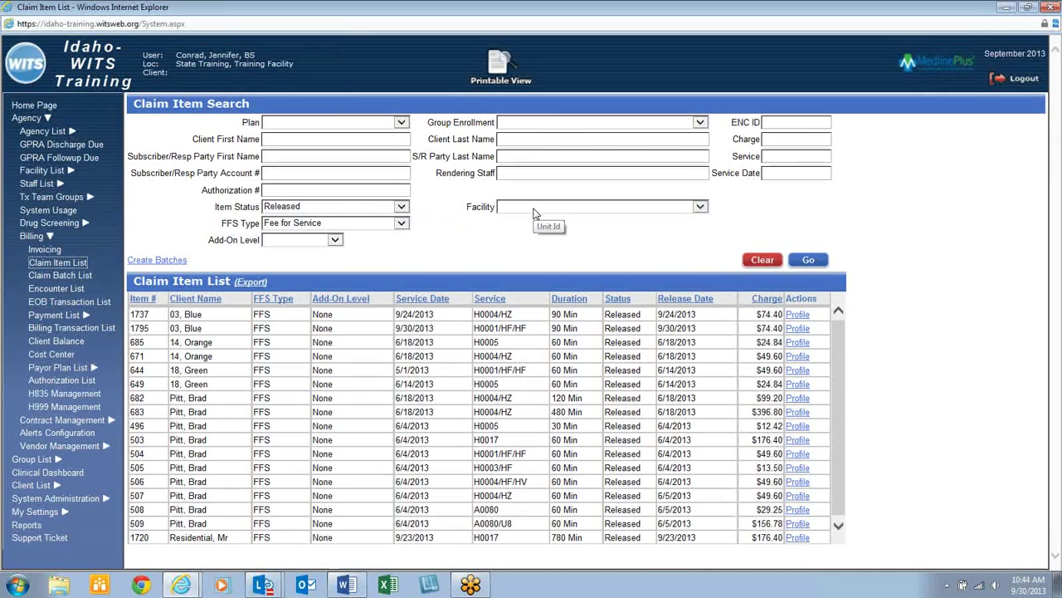
Try the Training Facility option in the claim search's Facility filter and clear it again.
click(698, 211)
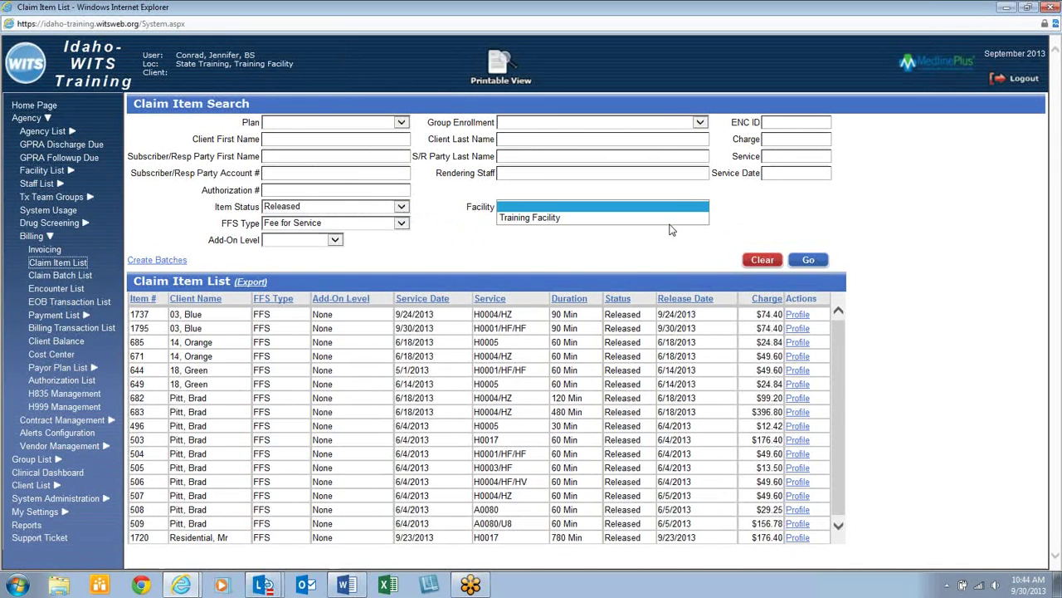
click(580, 219)
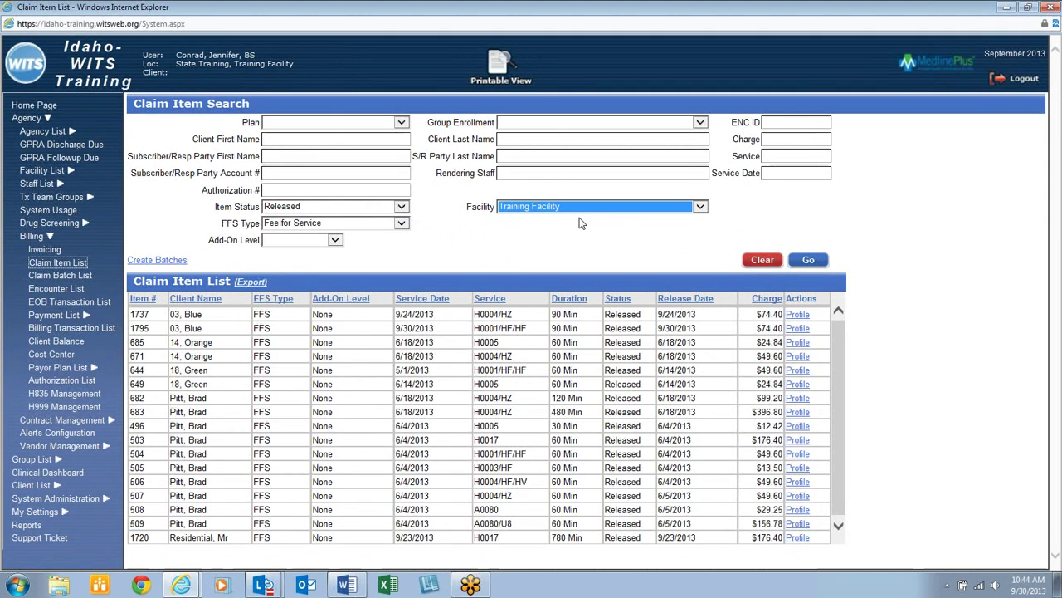
click(578, 207)
click(576, 196)
click(488, 245)
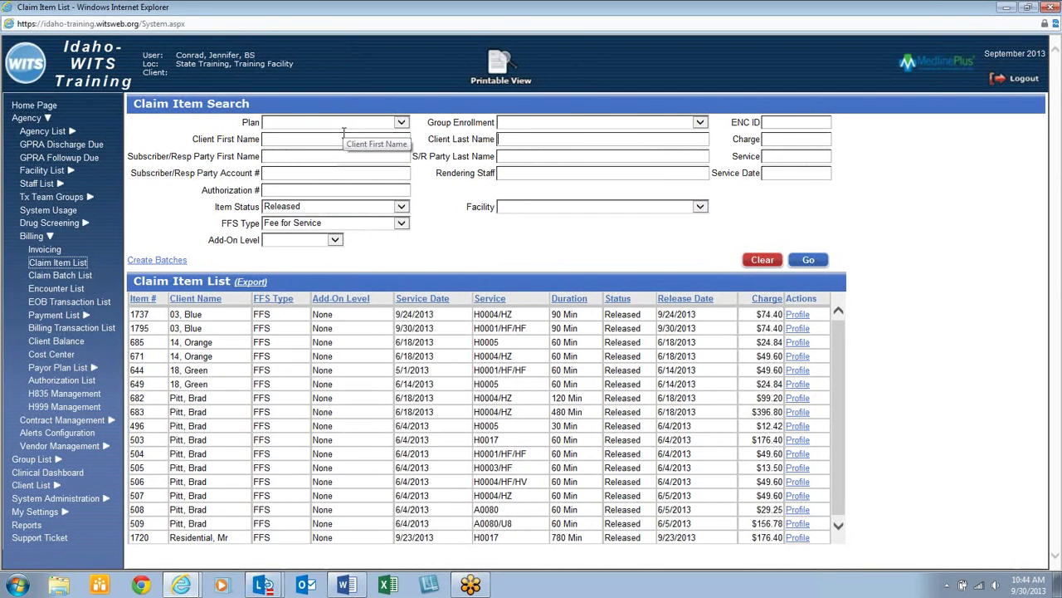
click(395, 125)
click(395, 125)
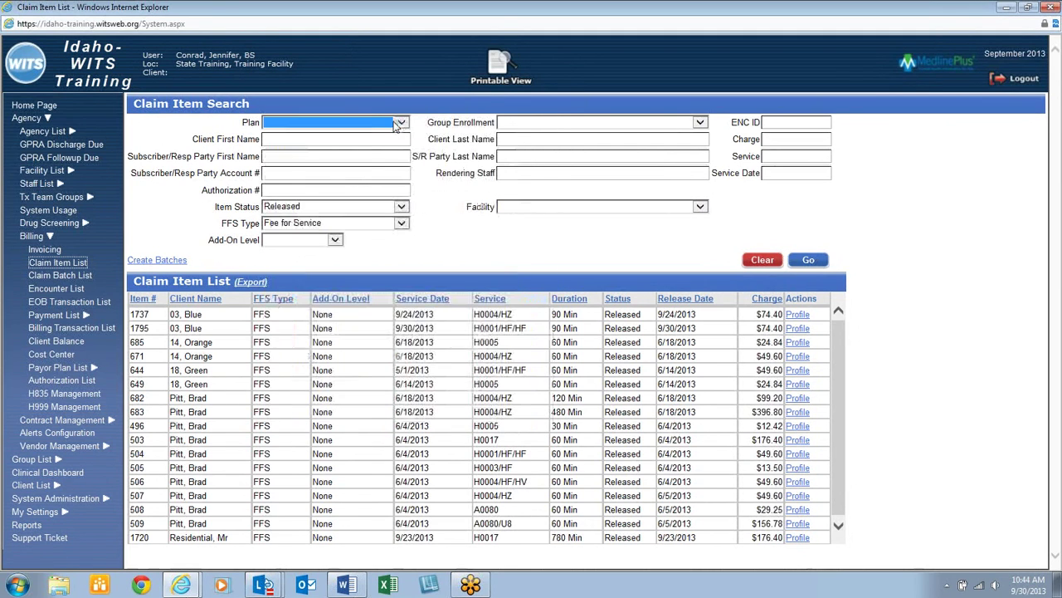
click(531, 138)
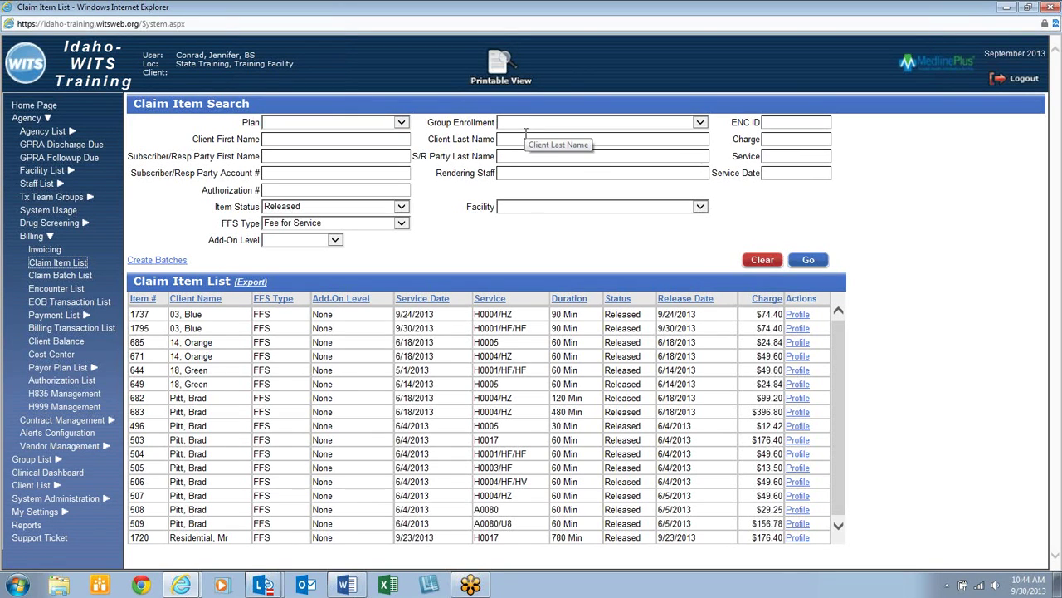
Filter the released fee-for-service claim items by the service date range 9/1/13:9/30/13.
click(365, 139)
click(636, 178)
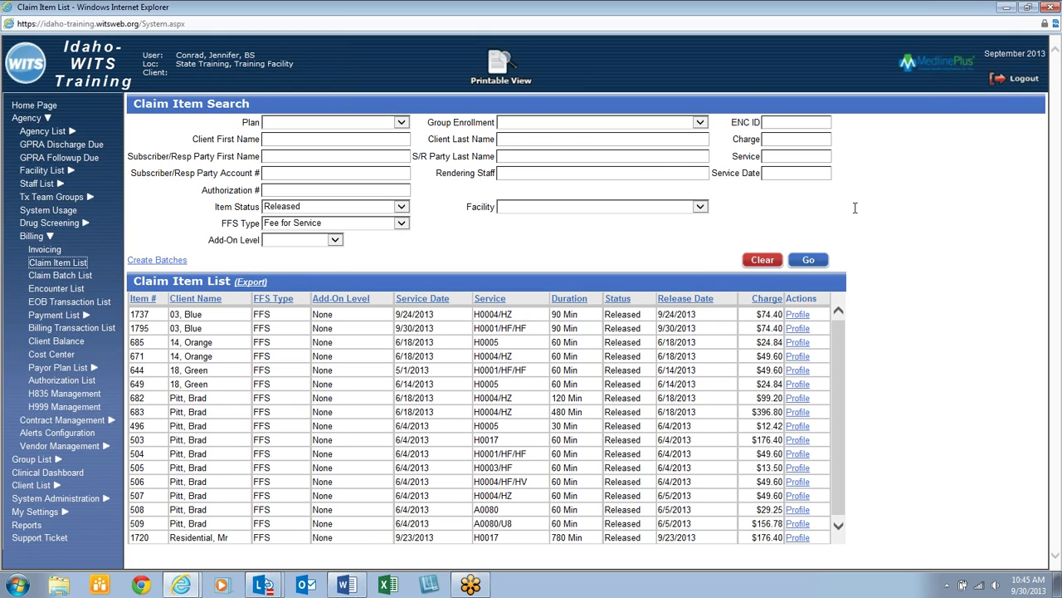
text(()
key(BackSpace)
text(9/1/13:9/30/13)
click(818, 260)
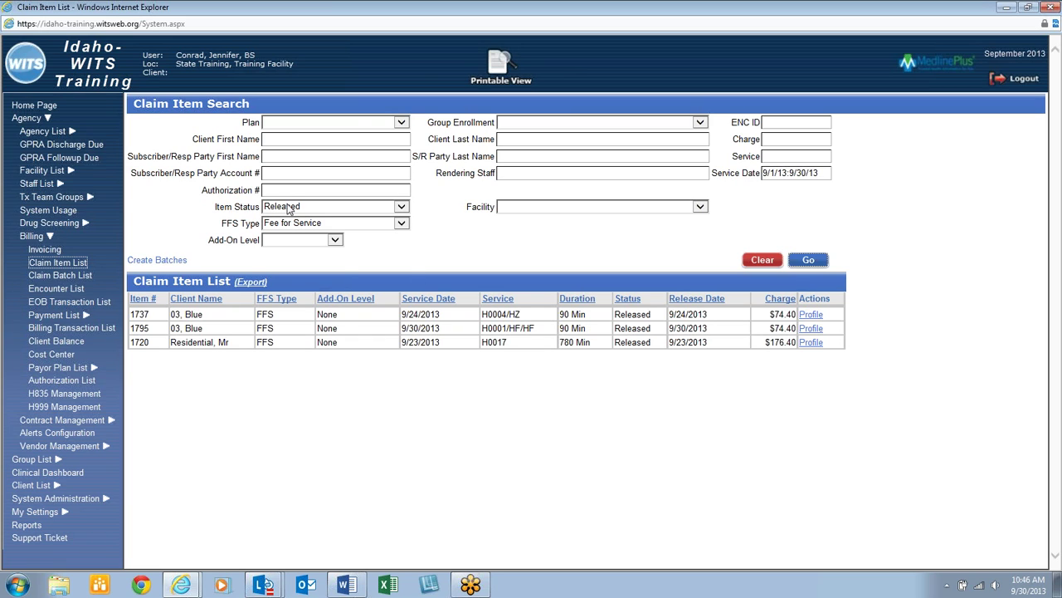
Sort the filtered claim items by service and by duration.
click(146, 263)
click(253, 283)
click(495, 300)
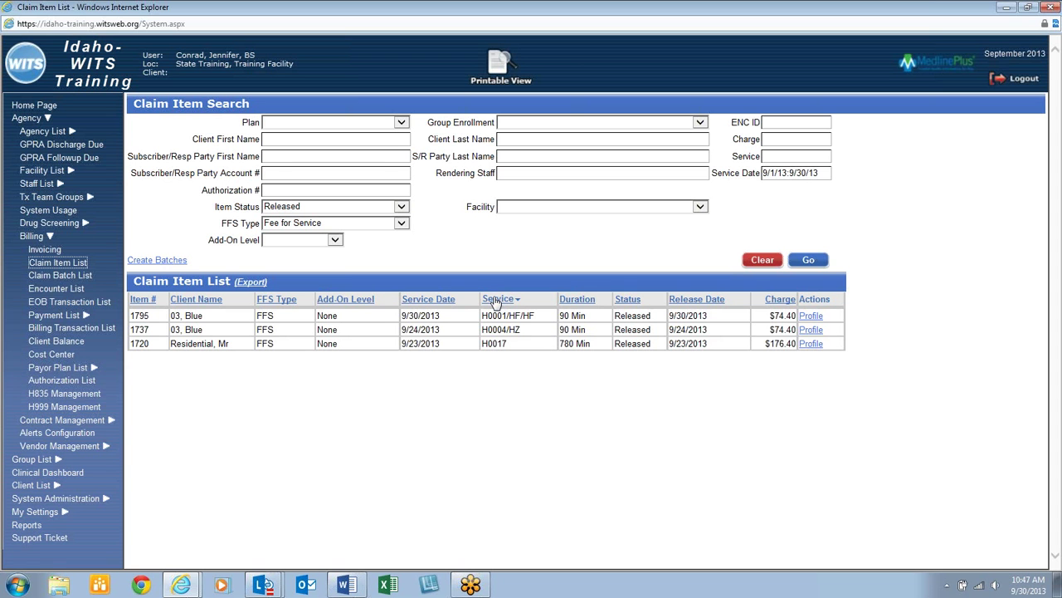
click(586, 300)
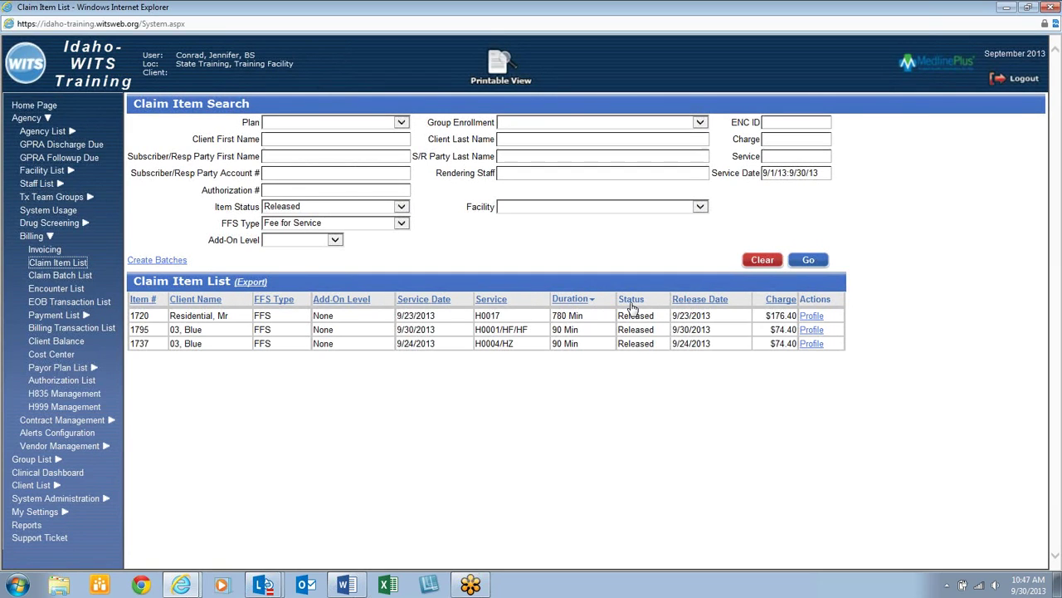
Create claim batches for all four plans: Auth Court Funds, Idaho Court Funding, IDJC Funds and IDOC Non Auth Plan.
click(155, 262)
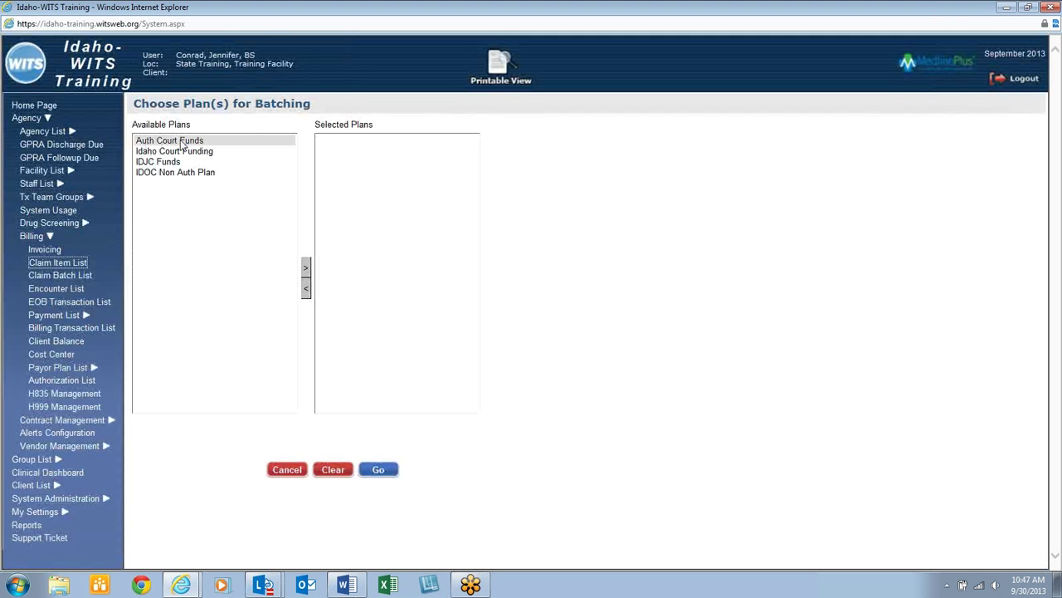
drag(181, 150, 178, 177)
click(305, 266)
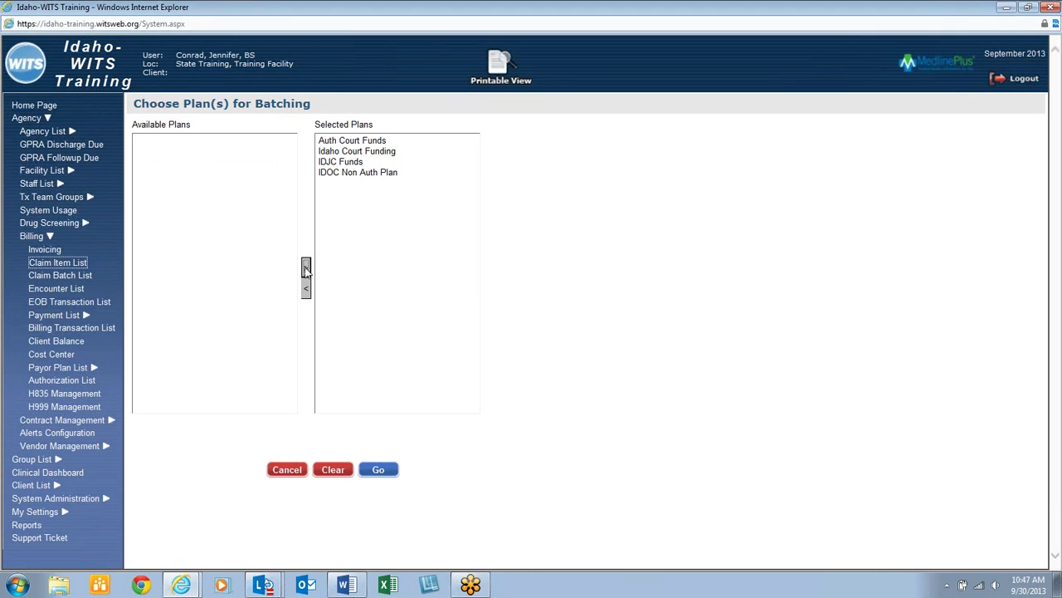
click(380, 471)
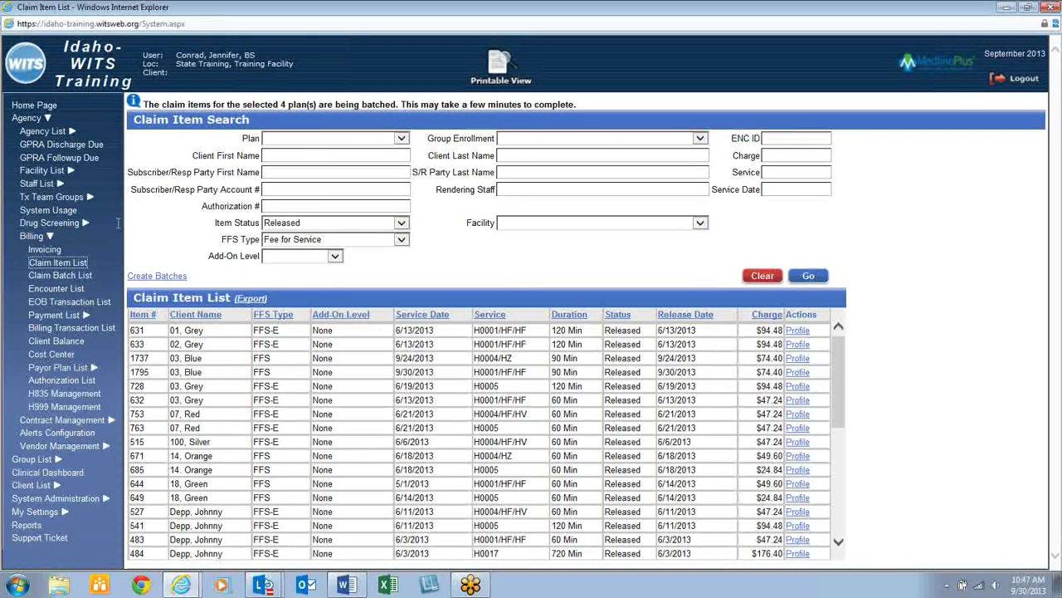
Search the agency's claim batch list for fee-for-service batches with status Released.
click(75, 276)
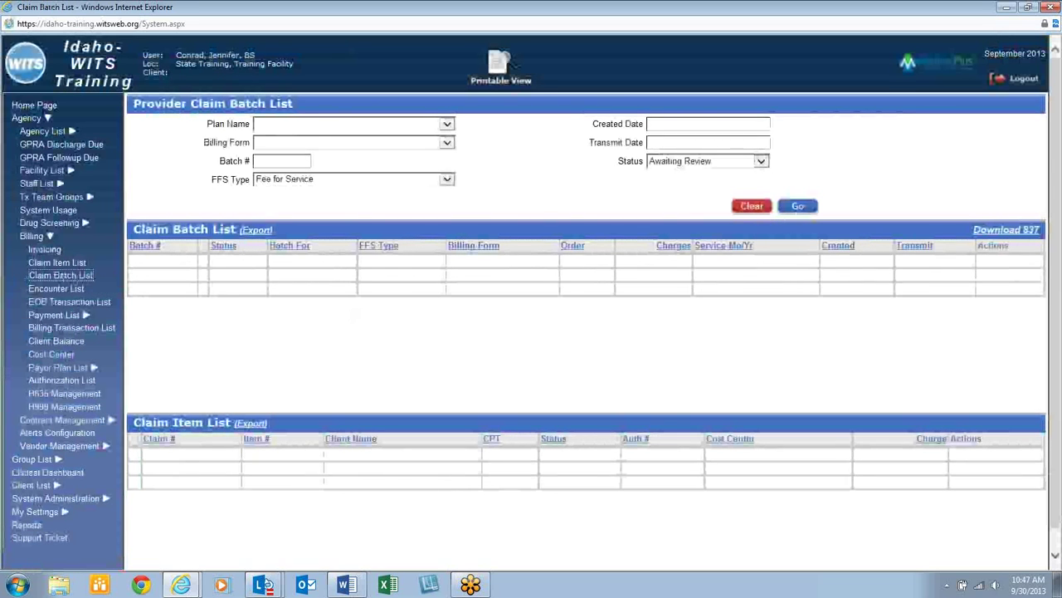
click(761, 162)
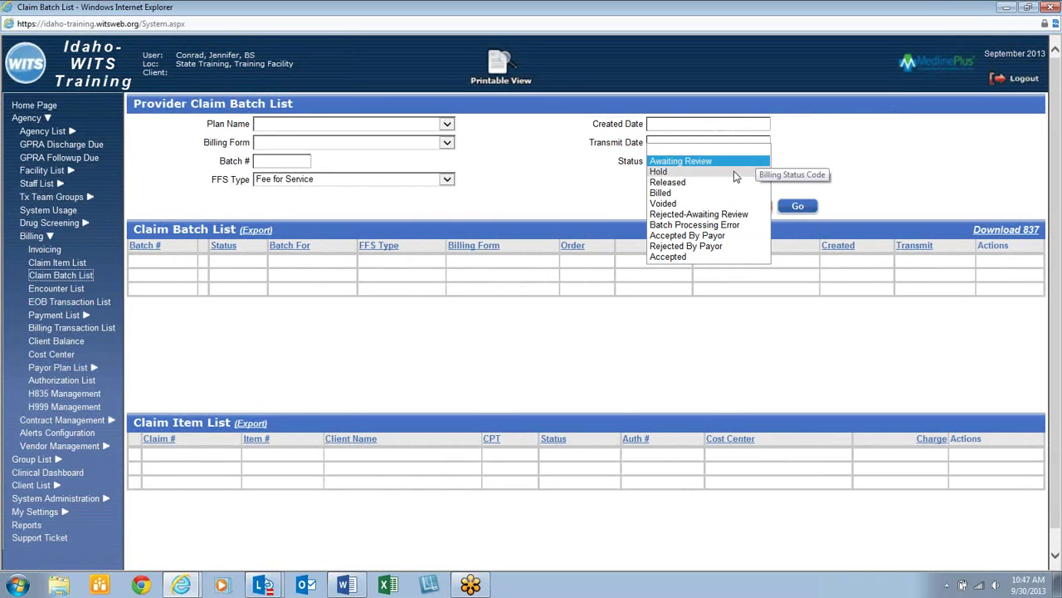
click(736, 149)
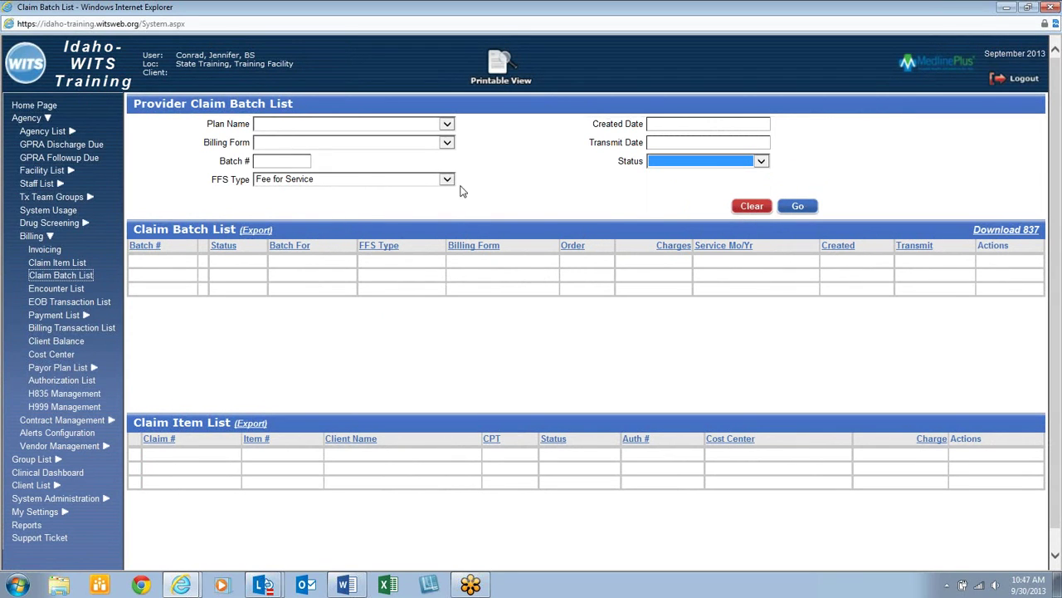
click(761, 162)
click(751, 182)
click(799, 207)
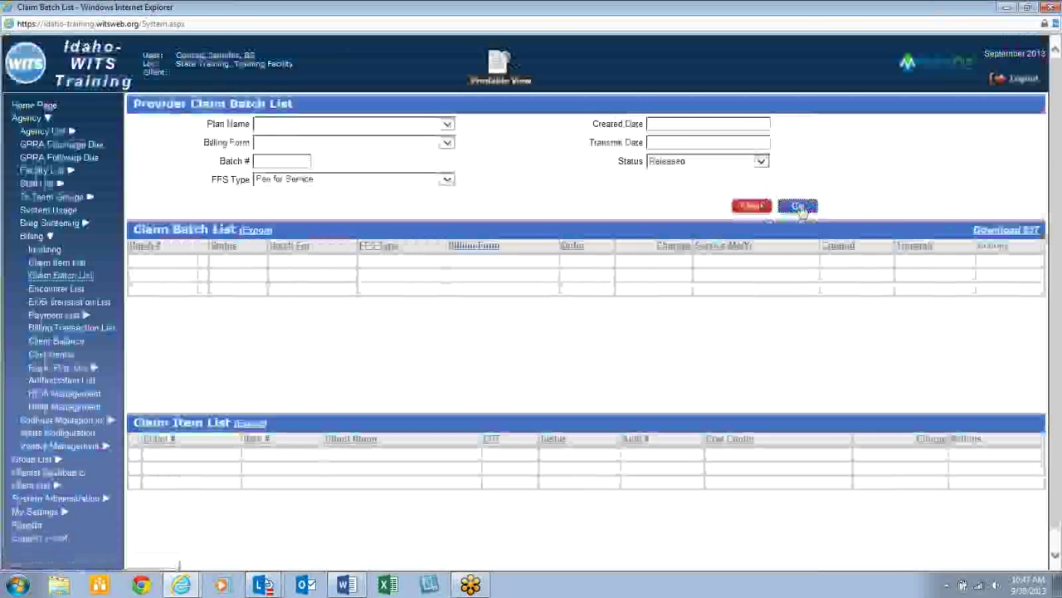
List the claim batches of any status created 9/30/13 and open the profile of the MSC-State Training batch.
click(723, 127)
text(9)
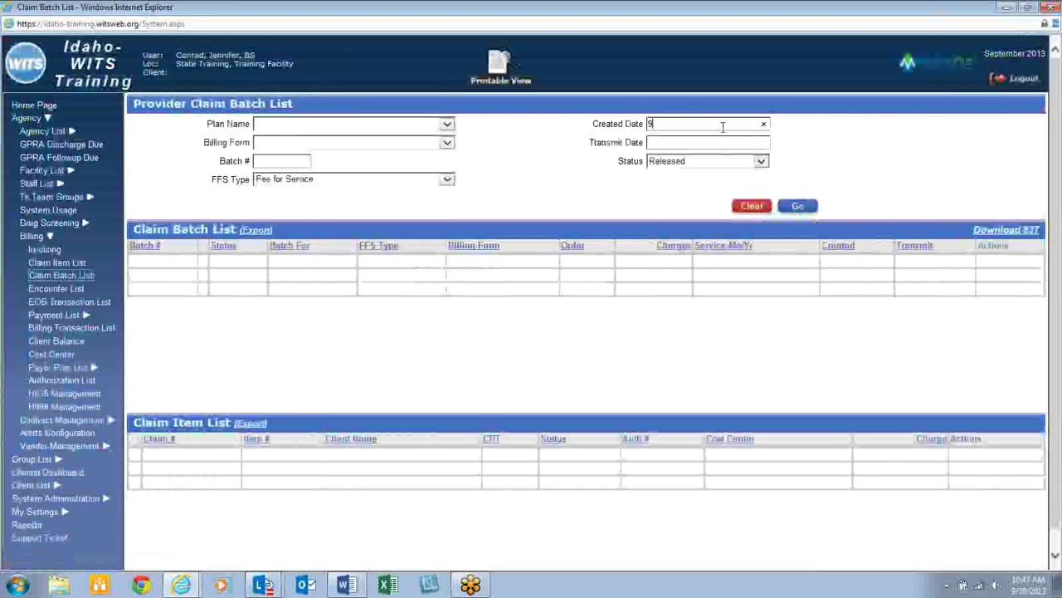
text(/30/13)
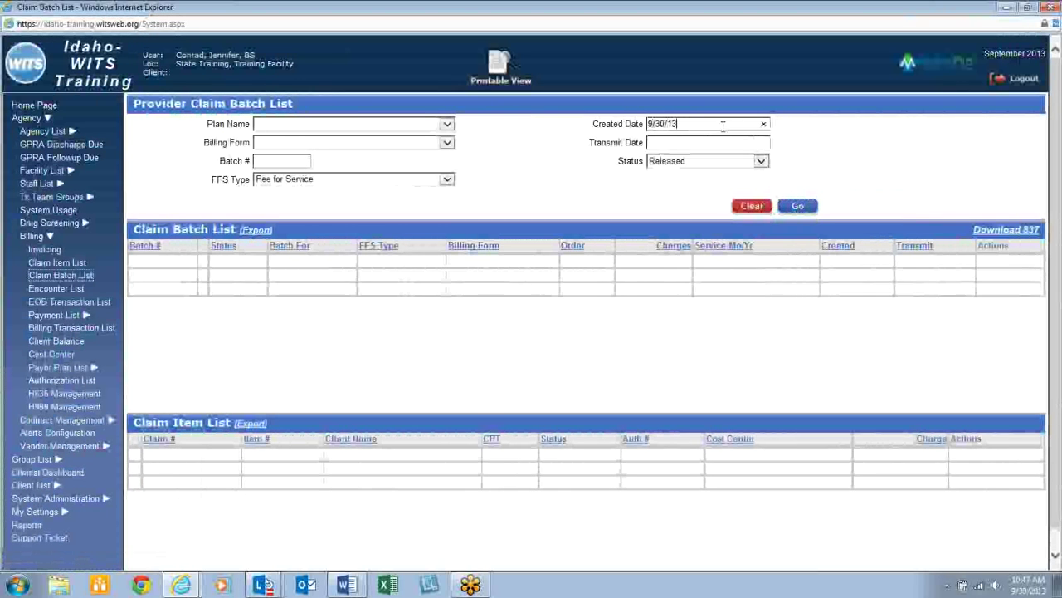
click(761, 161)
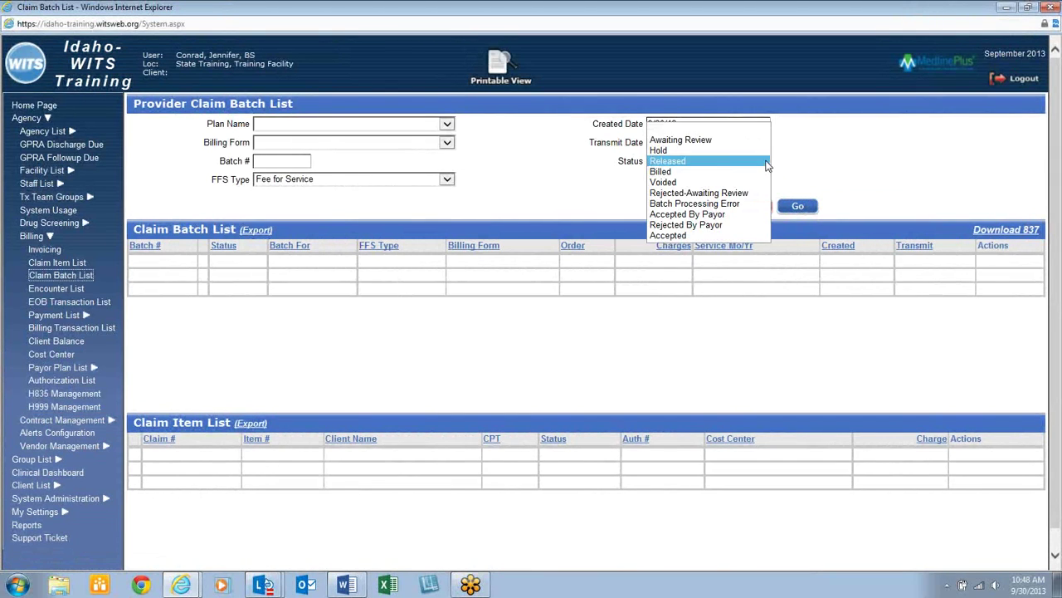
click(705, 125)
click(796, 204)
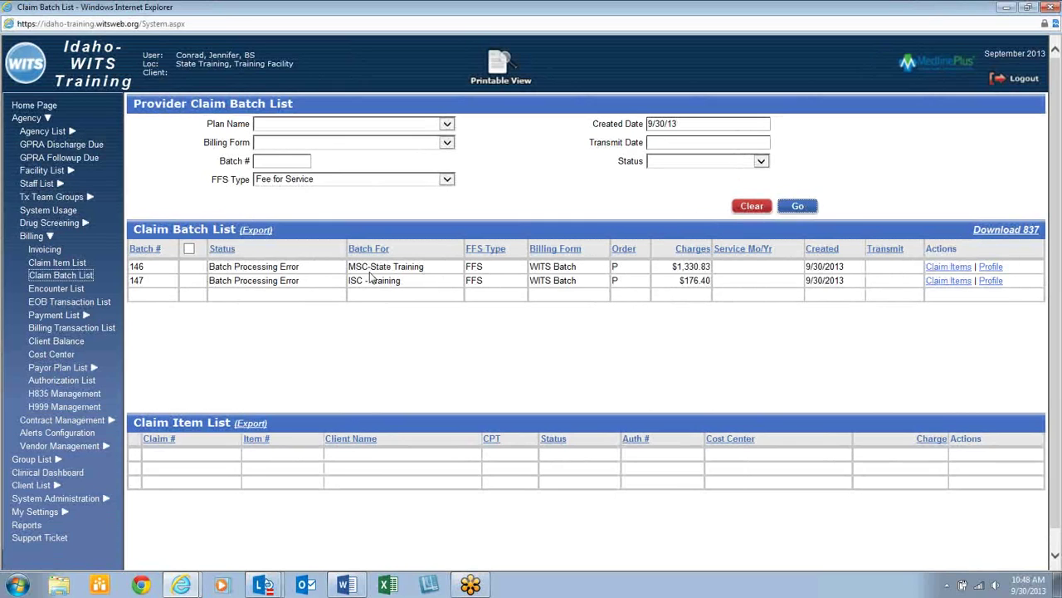
click(986, 267)
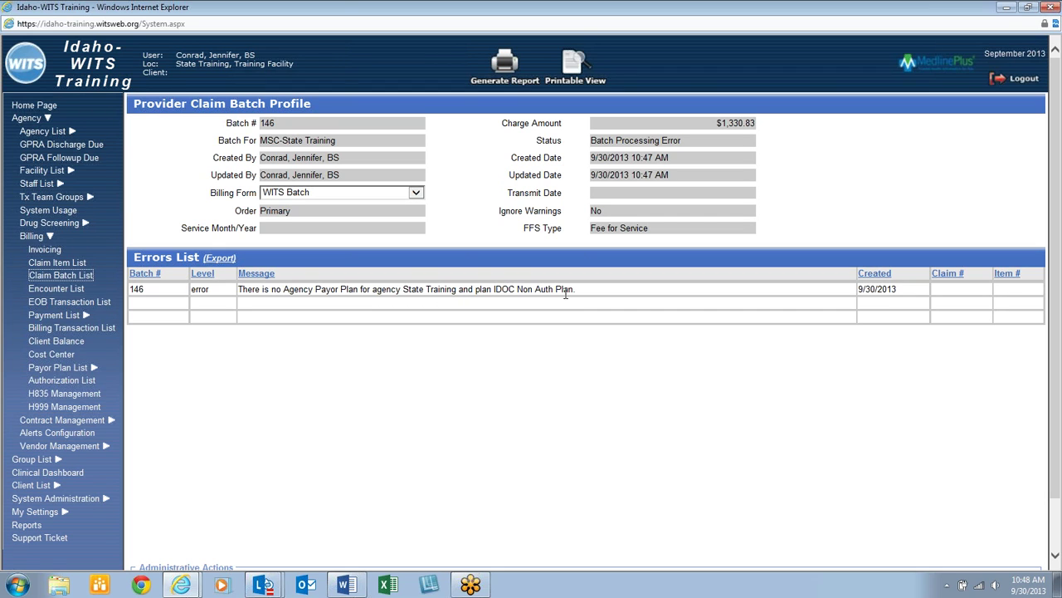
Sort the payor plans by plan name and open the agency plan profile for IDOC Funding.
click(73, 368)
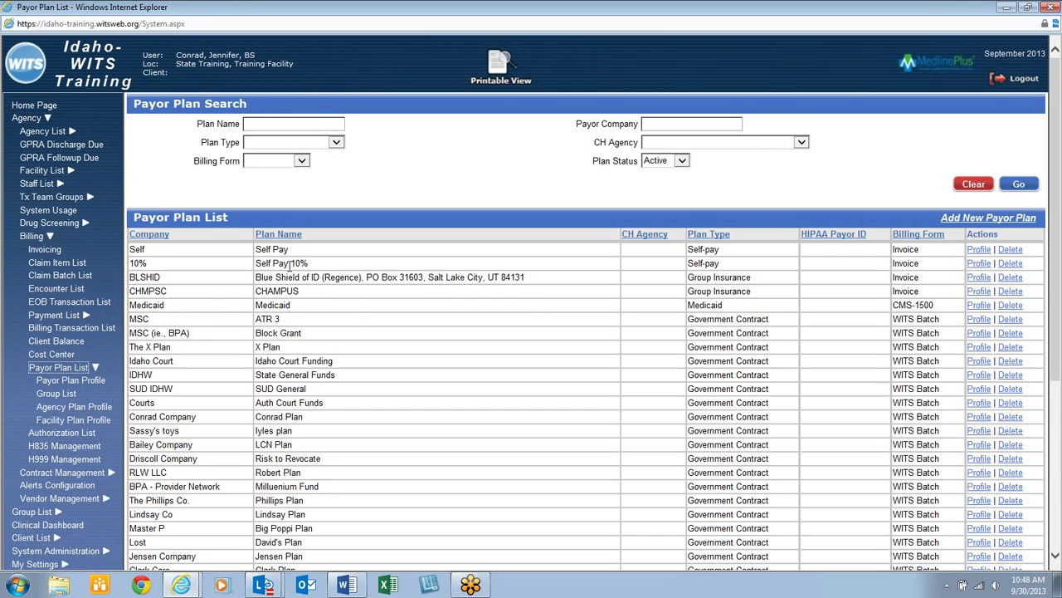
click(278, 235)
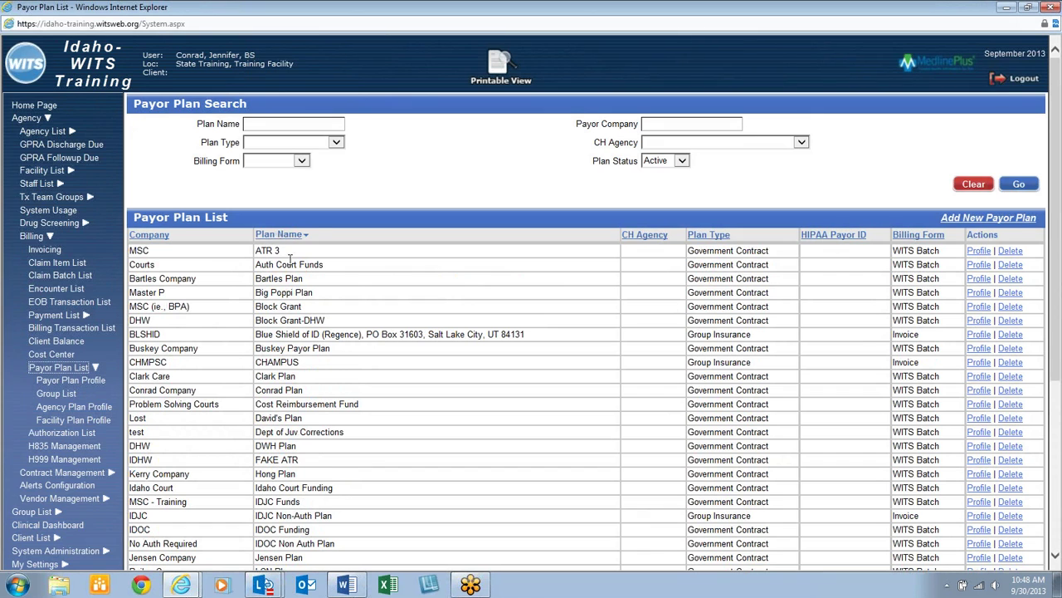
scroll(299, 322, down, 2)
scroll(299, 322, down, 5)
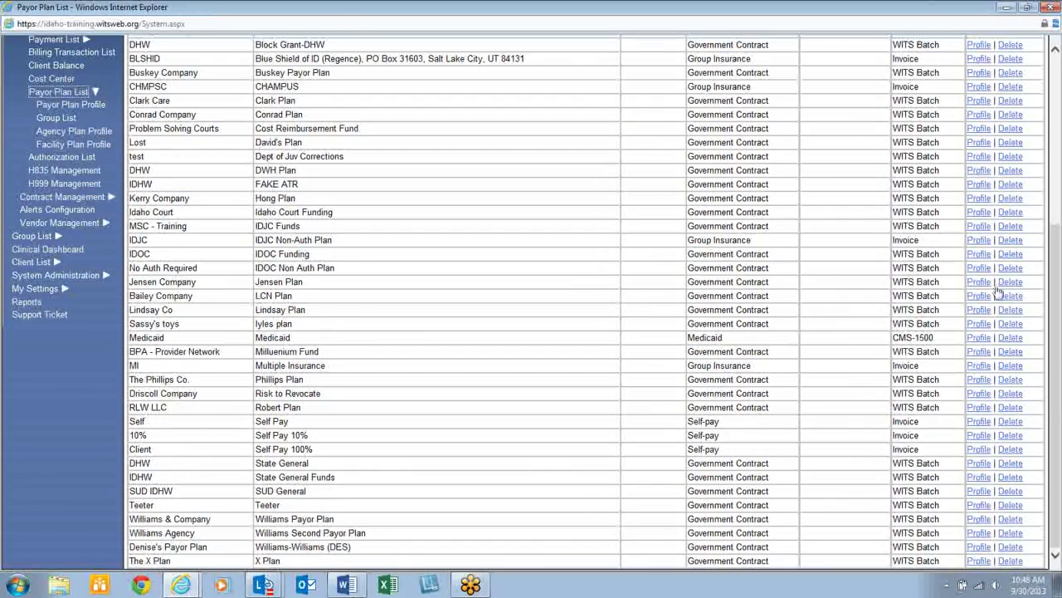
click(980, 253)
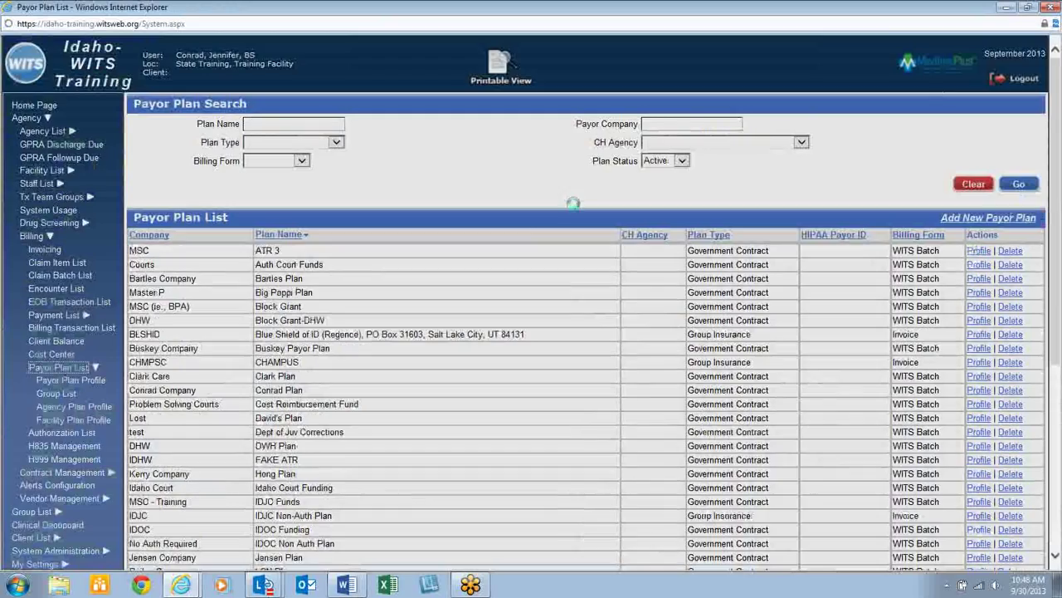
click(60, 407)
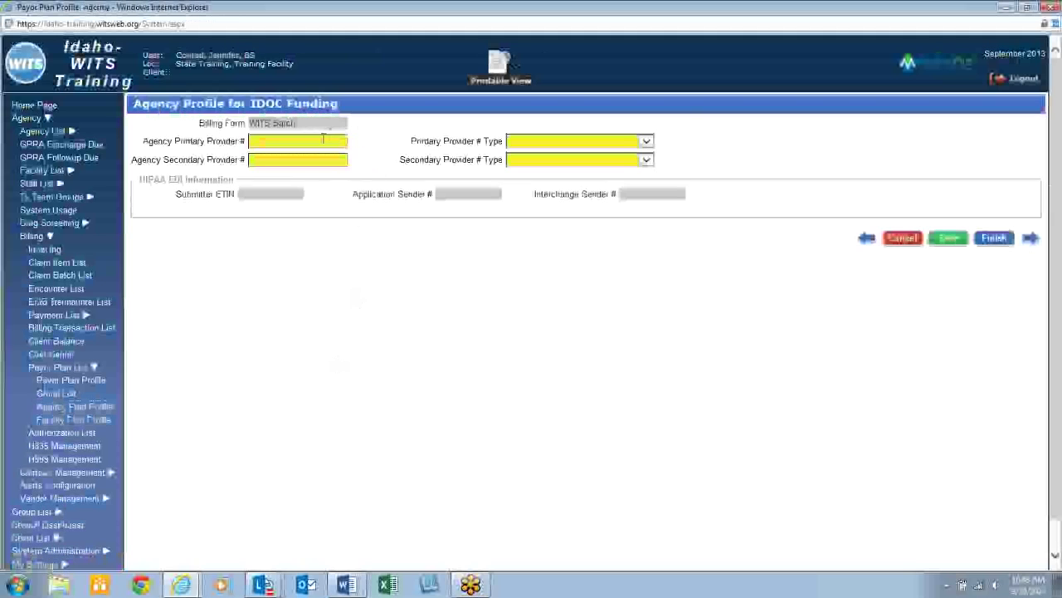
Enter the agency's primary provider number as Employer's Identification Number and secondary number as Social Security Number for IDOC Funding, and finish the profile.
text(1123)
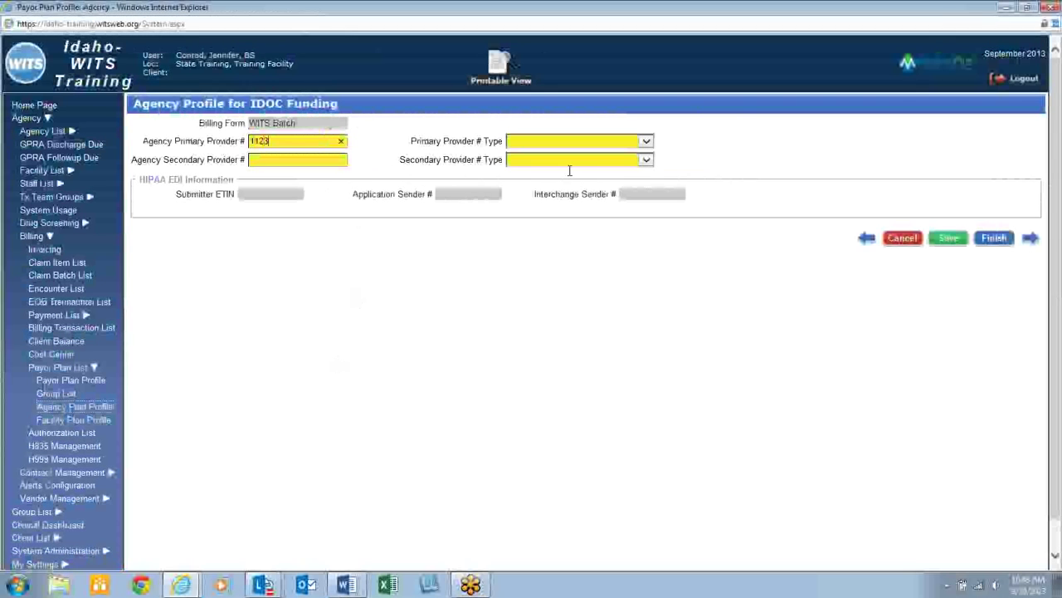
click(571, 142)
click(572, 153)
click(299, 160)
text(123)
click(549, 160)
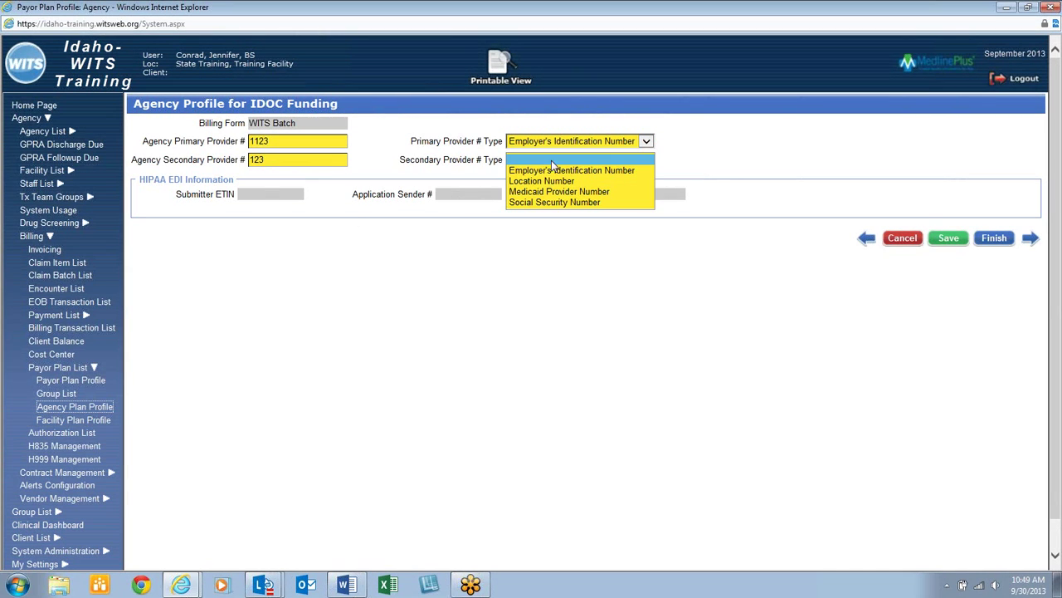
click(546, 202)
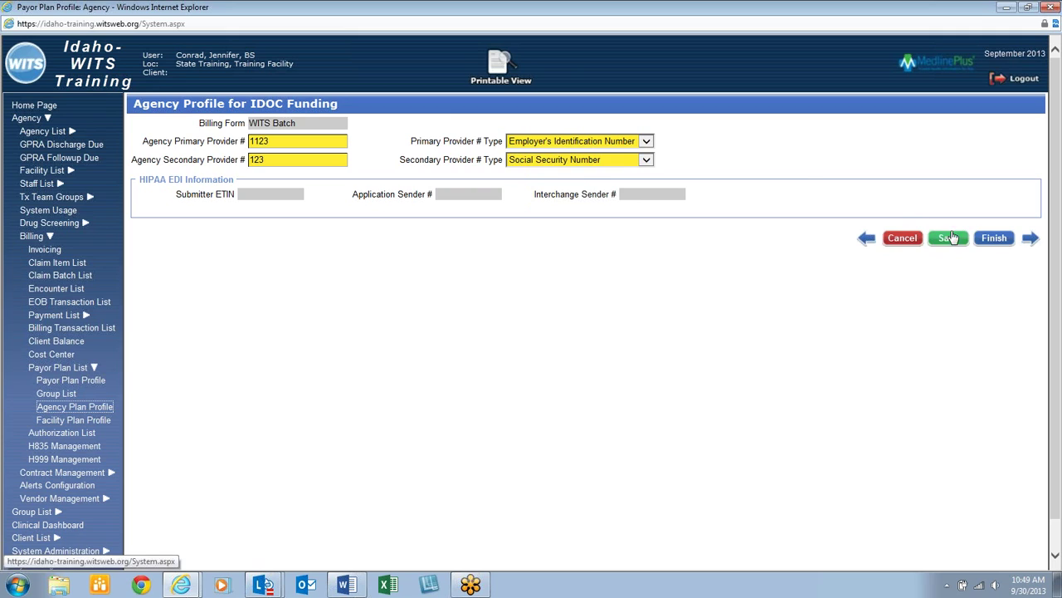
click(994, 239)
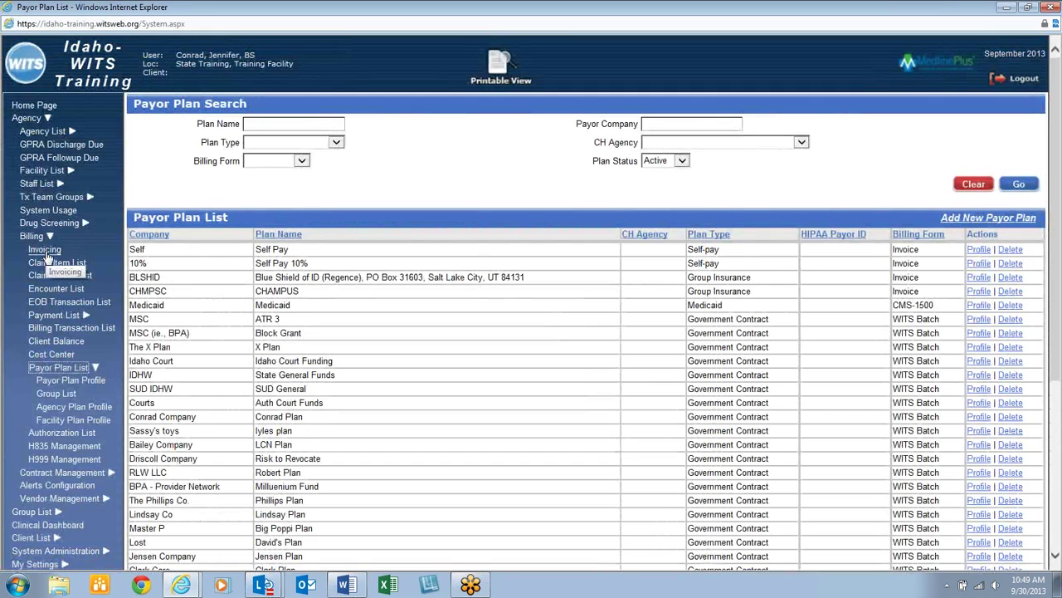
Return to the claim batch list and show batches of any status with created date 9/30/13.
click(52, 275)
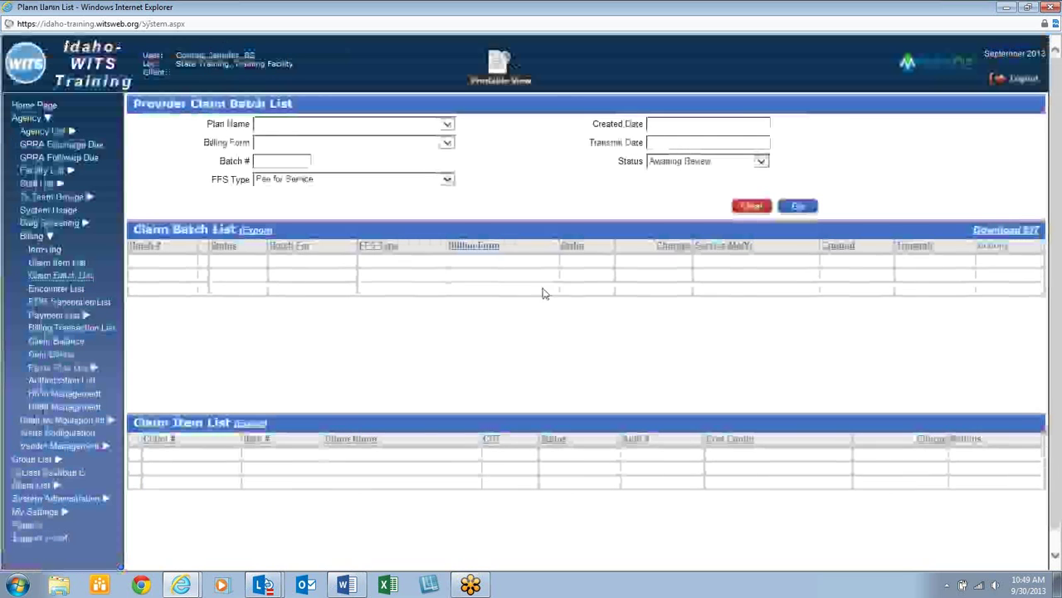
click(760, 161)
click(677, 124)
text(9/30/13)
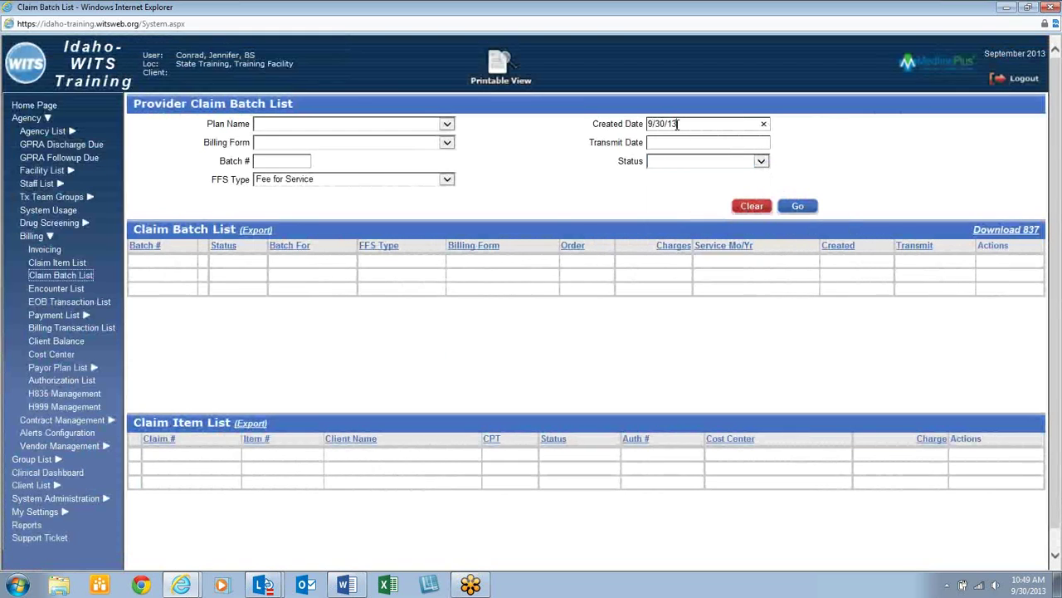
click(800, 206)
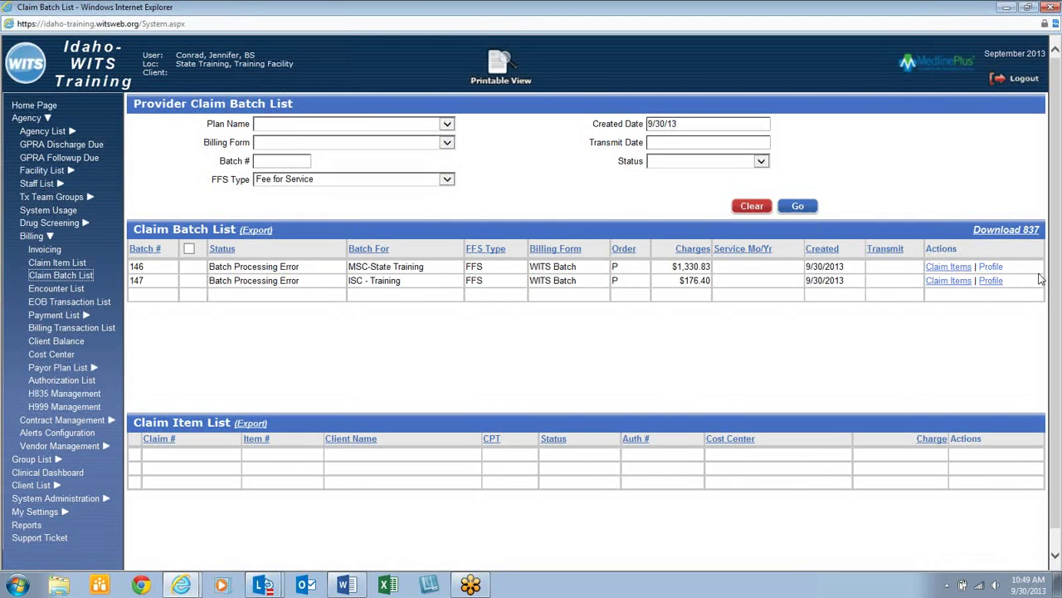
Try to reprocess the MSC-State Training batch from its claim batch profile.
click(992, 266)
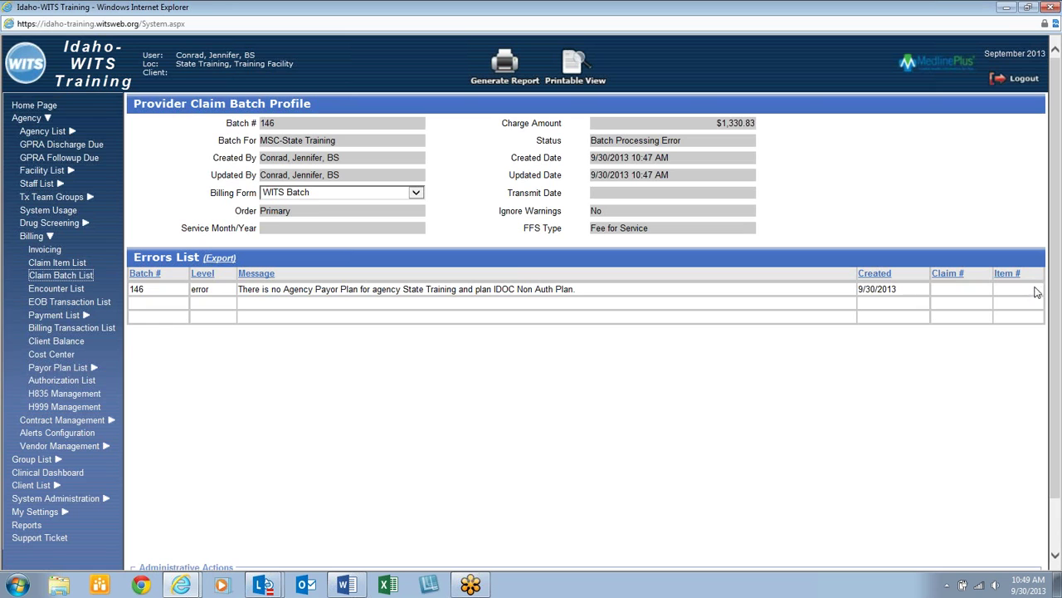
scroll(1056, 296, down, 1)
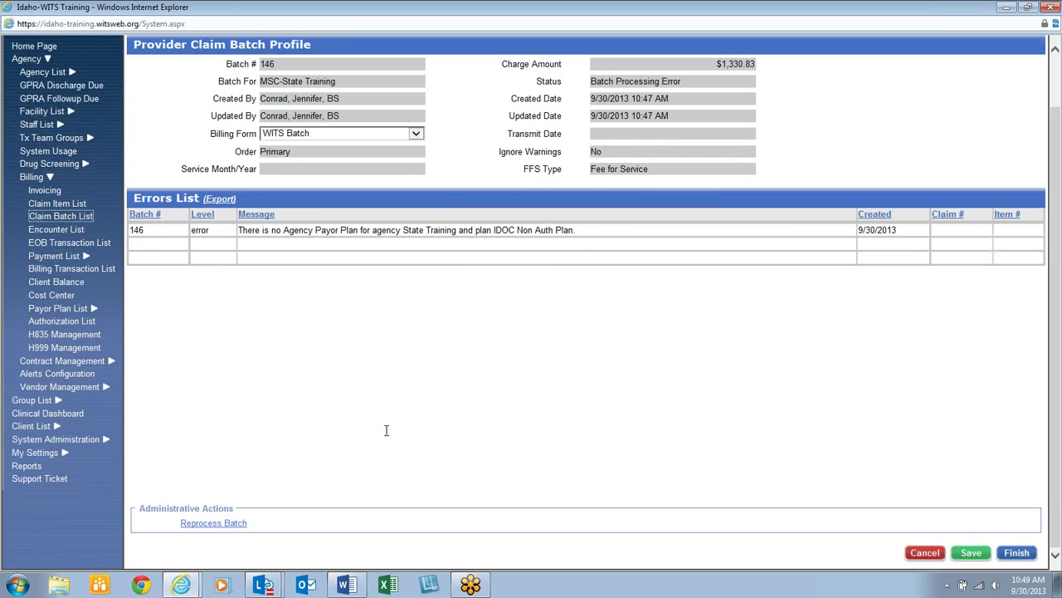
click(210, 523)
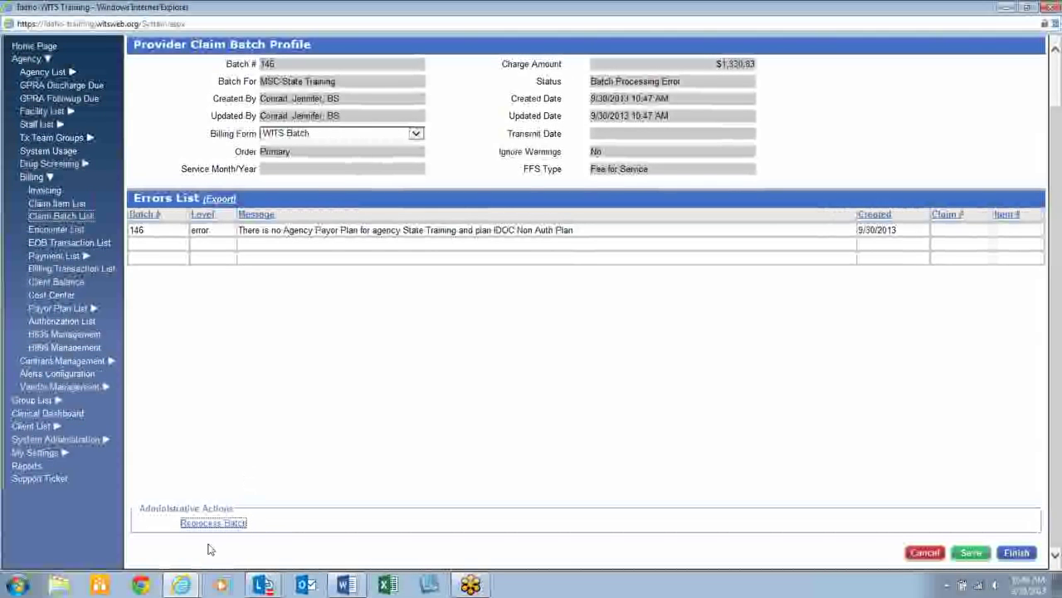
click(209, 524)
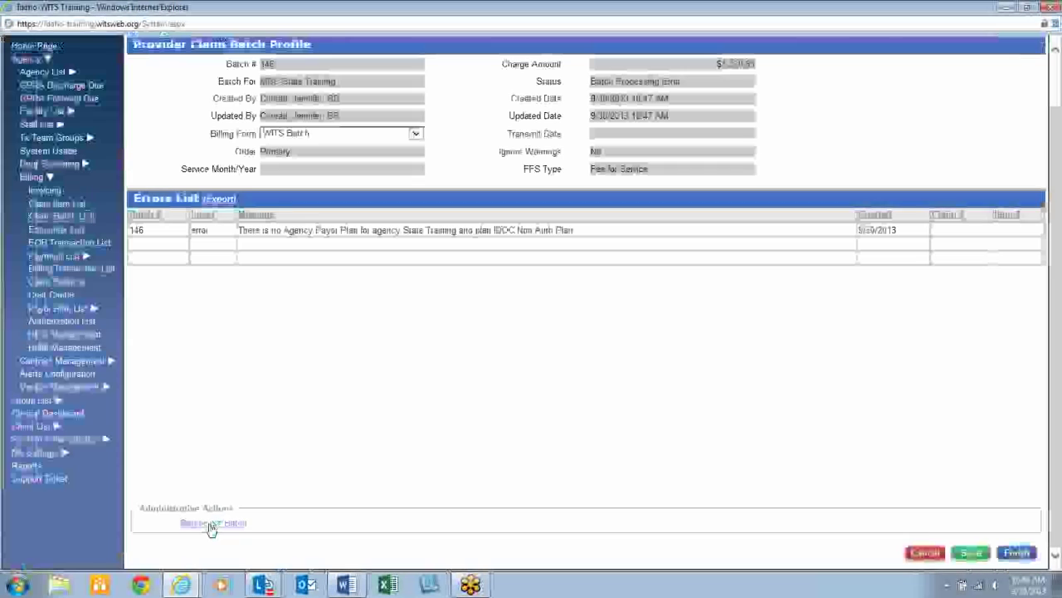
click(210, 524)
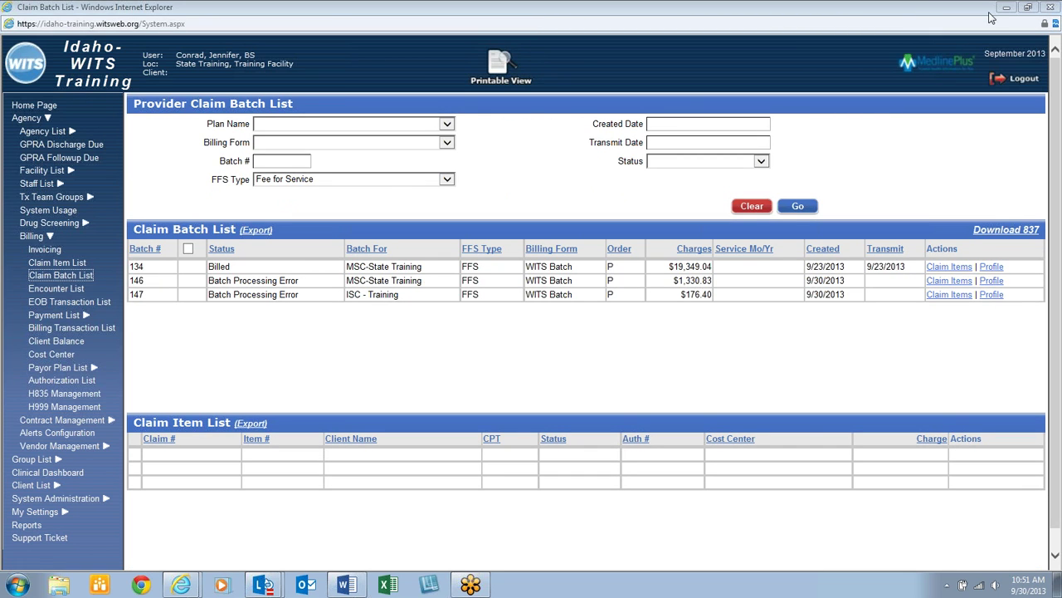
Reopen the profile of the MSC-State Training batch created 9/30/2013 and reprocess the batch.
click(990, 282)
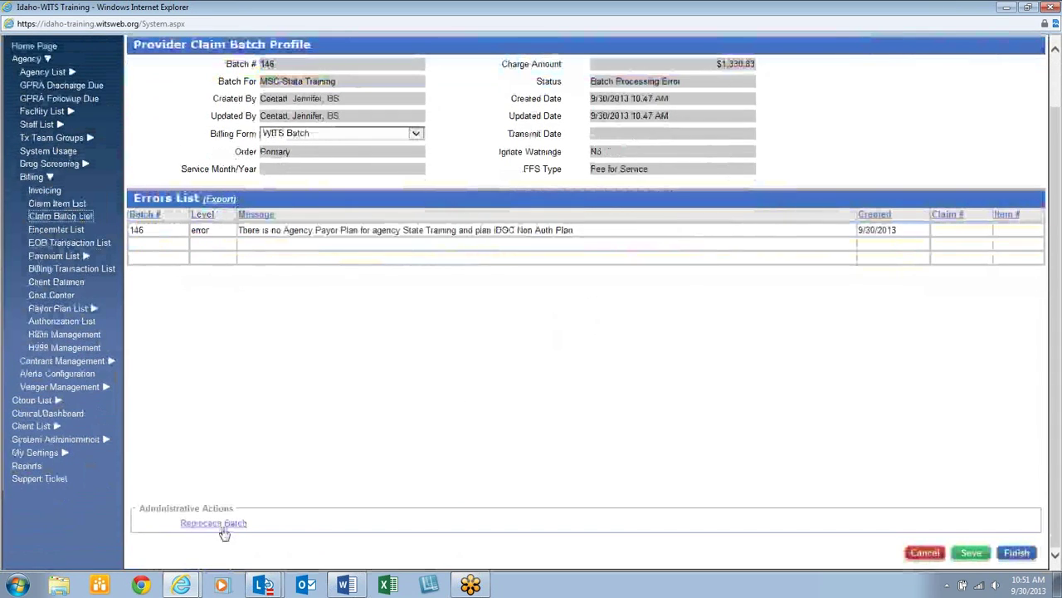
click(223, 521)
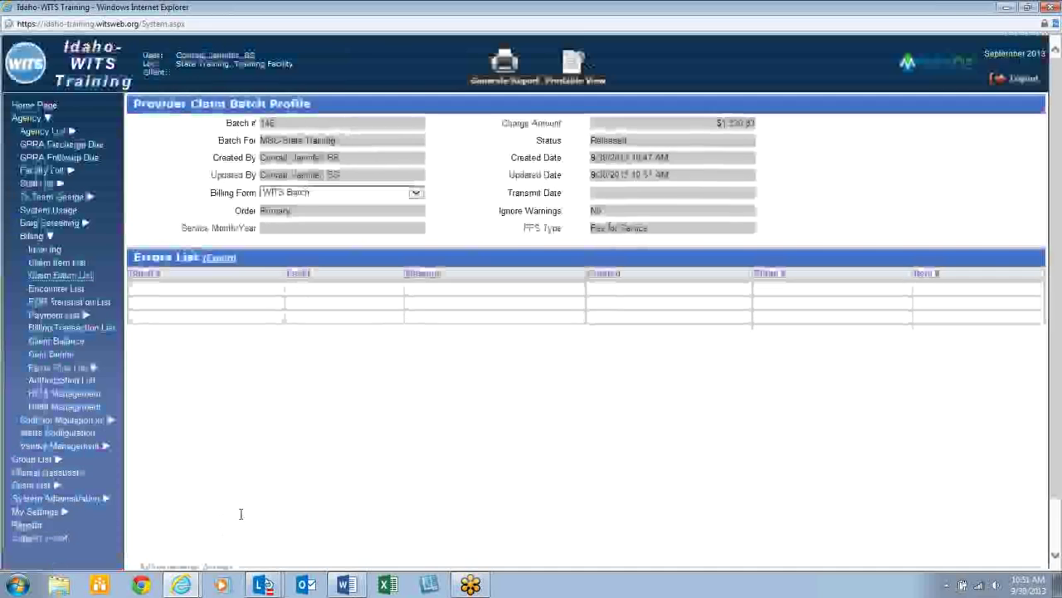
Bill the released MSC-State Training batch created 9/30/2013 from its claim batch profile and finish the profile.
scroll(248, 510, down, 2)
scroll(356, 434, up, 1)
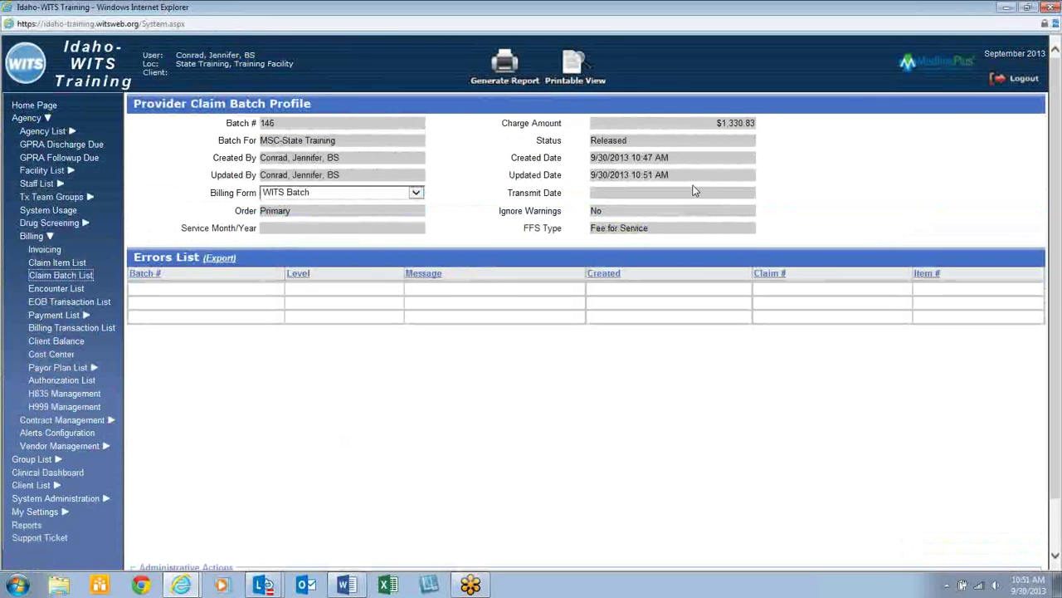
scroll(280, 412, down, 1)
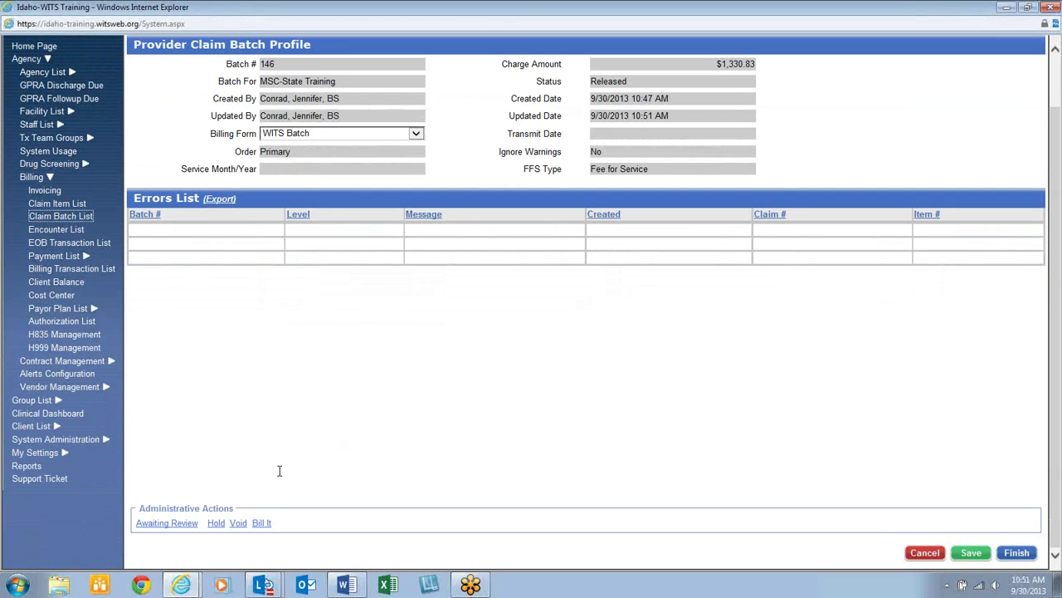
click(260, 522)
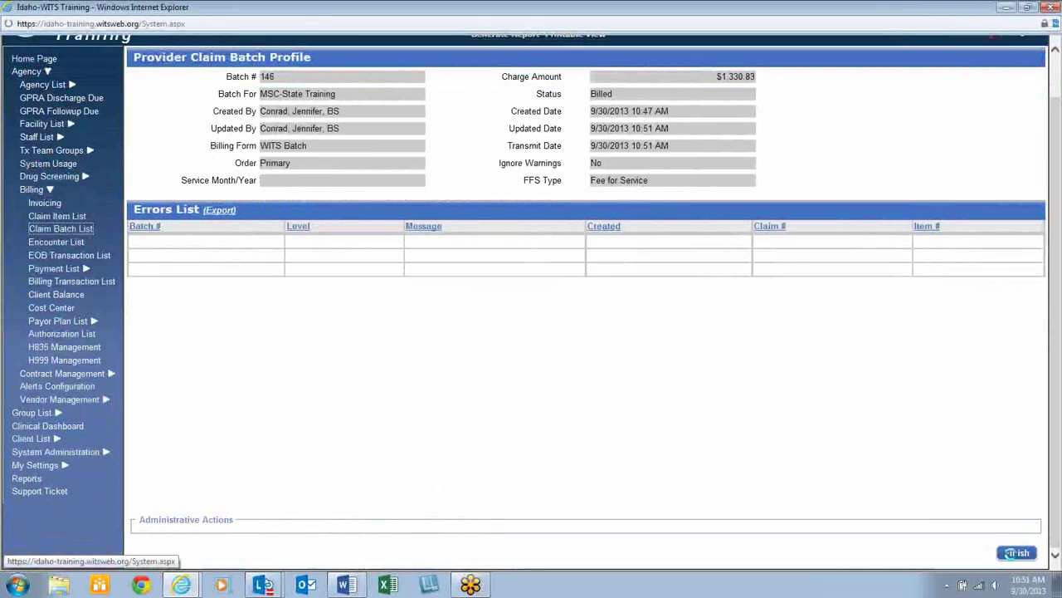
click(1017, 553)
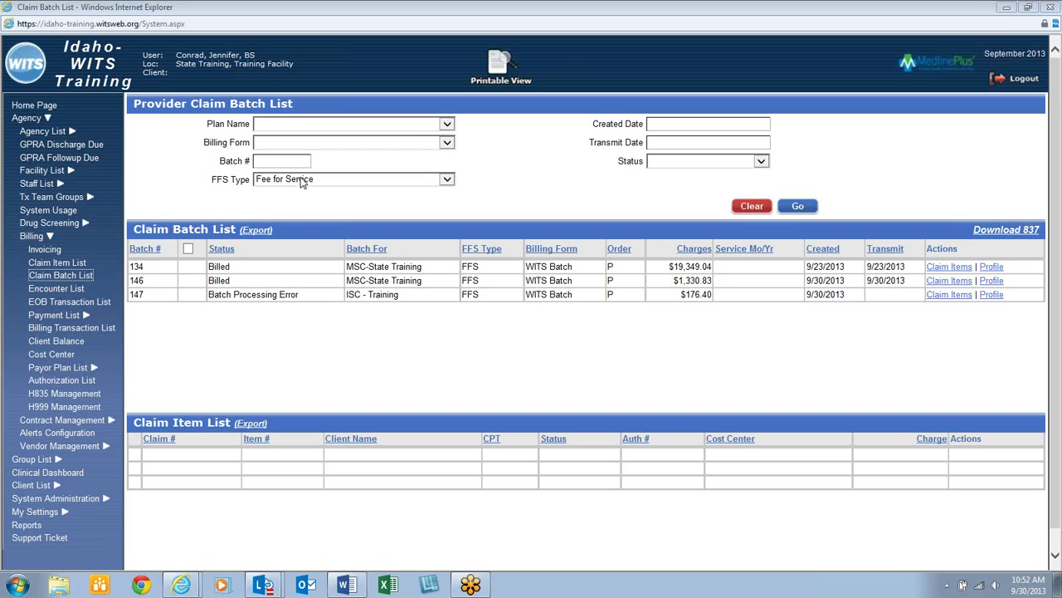
Review the claim items of MSC-State Training batches 134 and 146, limiting the claim batch list to Billed status.
click(949, 267)
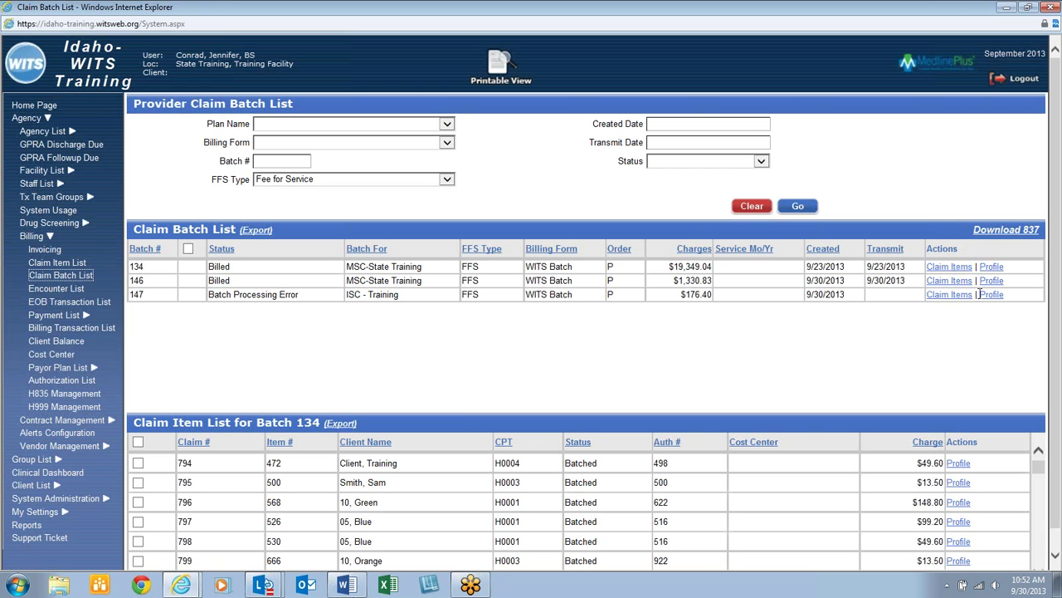
scroll(1056, 245, down, 1)
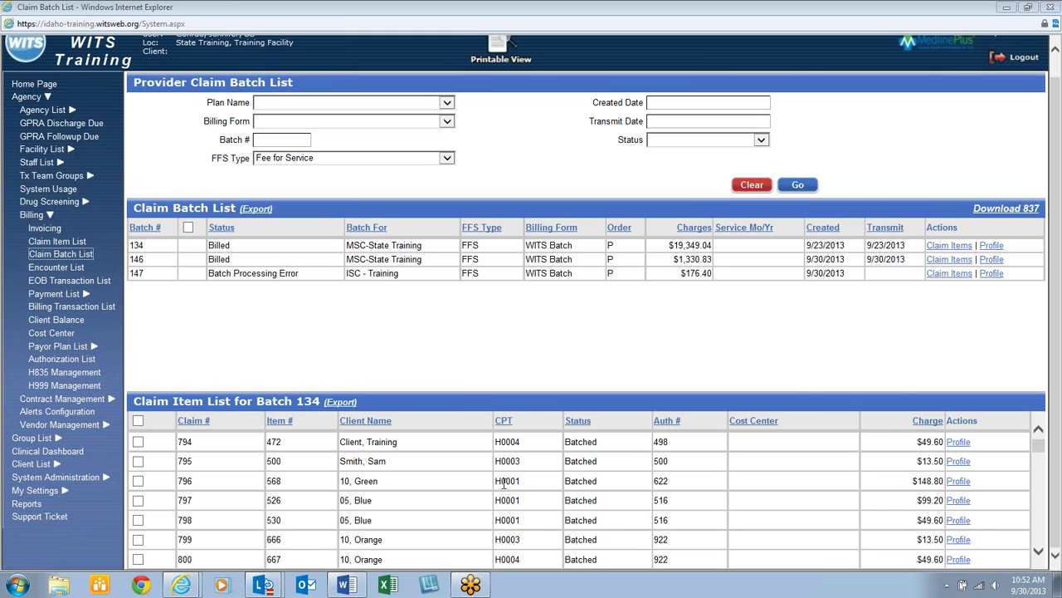
mouse_move(1038, 449)
mouse_down()
mouse_move(1038, 546)
mouse_move(1043, 440)
mouse_up()
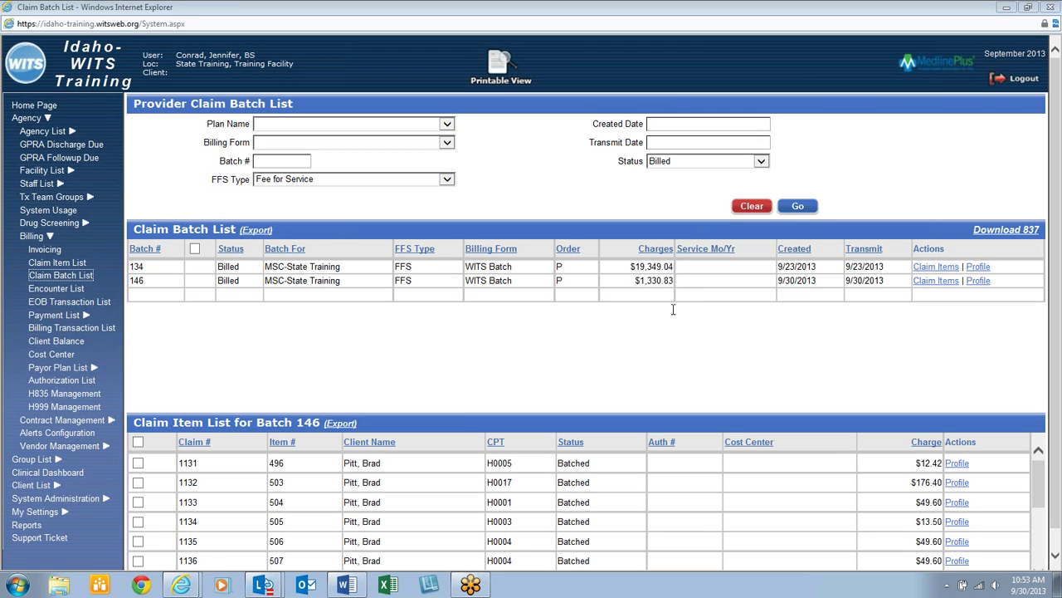
drag(1039, 489, 1048, 566)
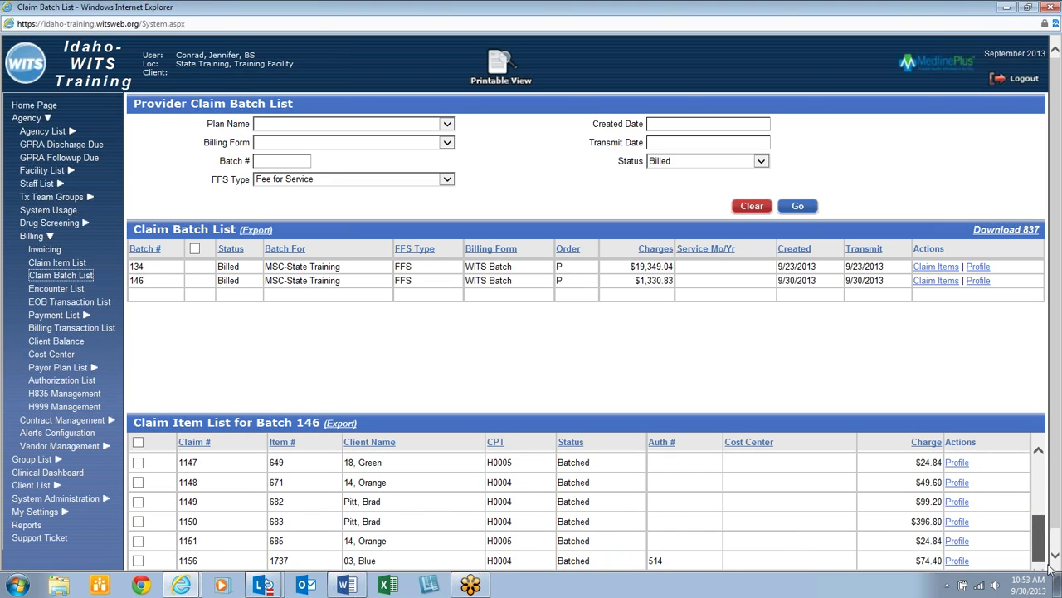
click(1056, 552)
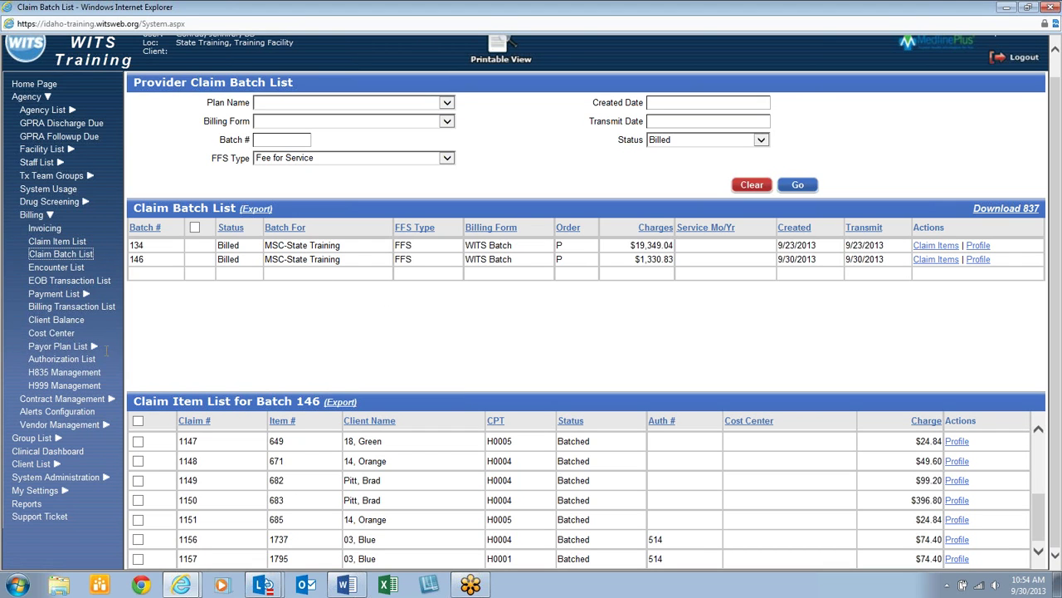
Change the working agency to Idaho Dept of Juvenile Corrections with the IDJC Testing Facility.
click(48, 478)
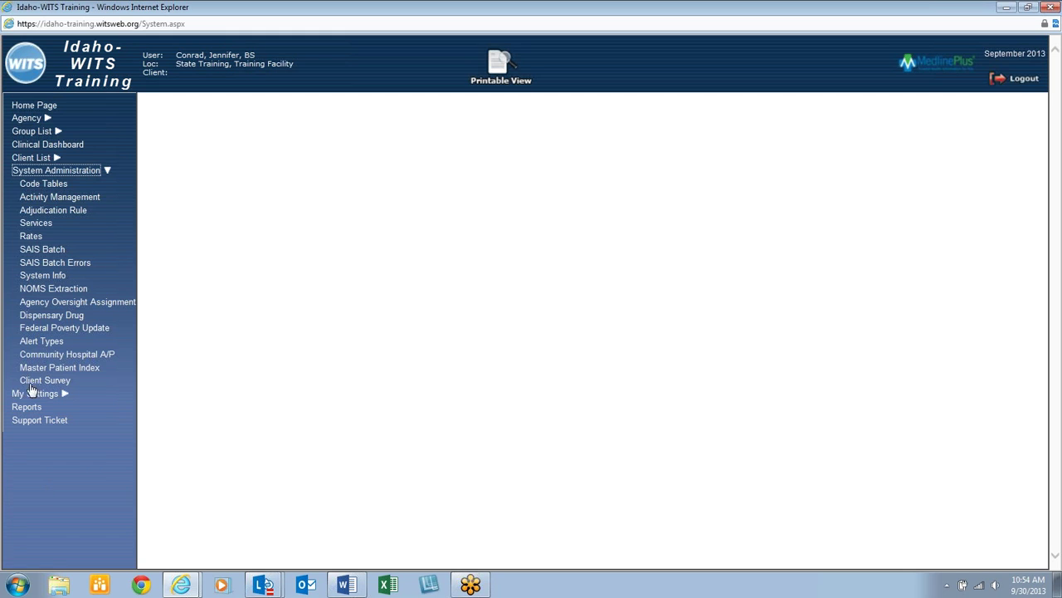
click(41, 395)
click(74, 197)
click(666, 237)
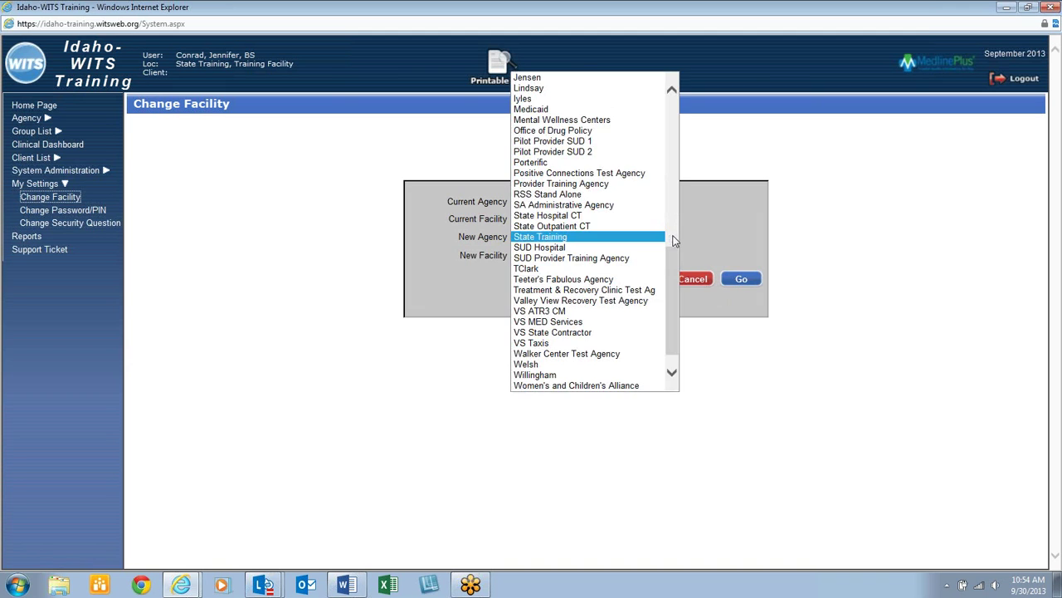
scroll(675, 237, up, 5)
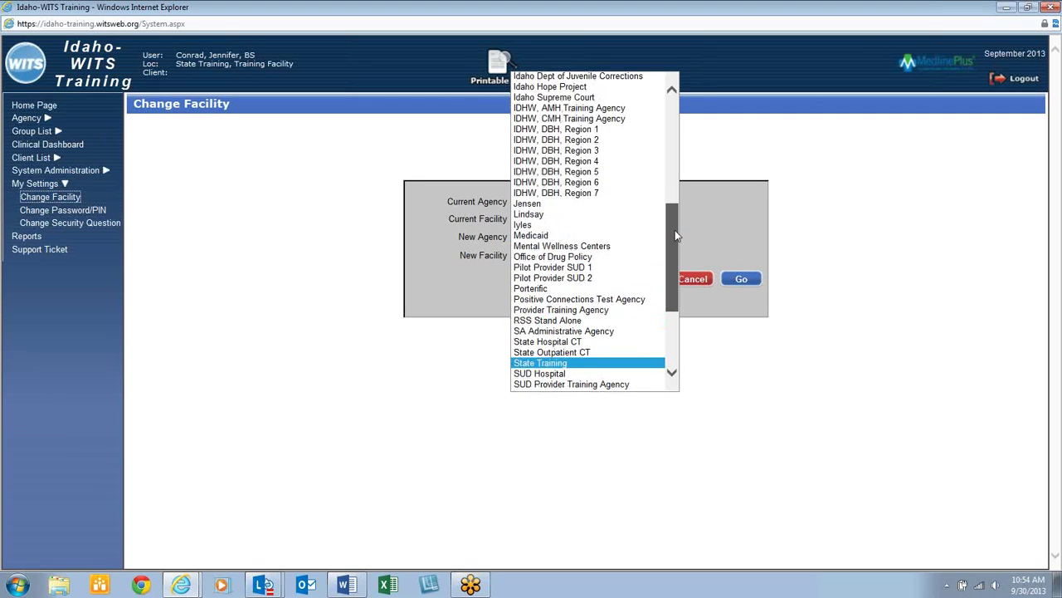
drag(675, 226, 676, 213)
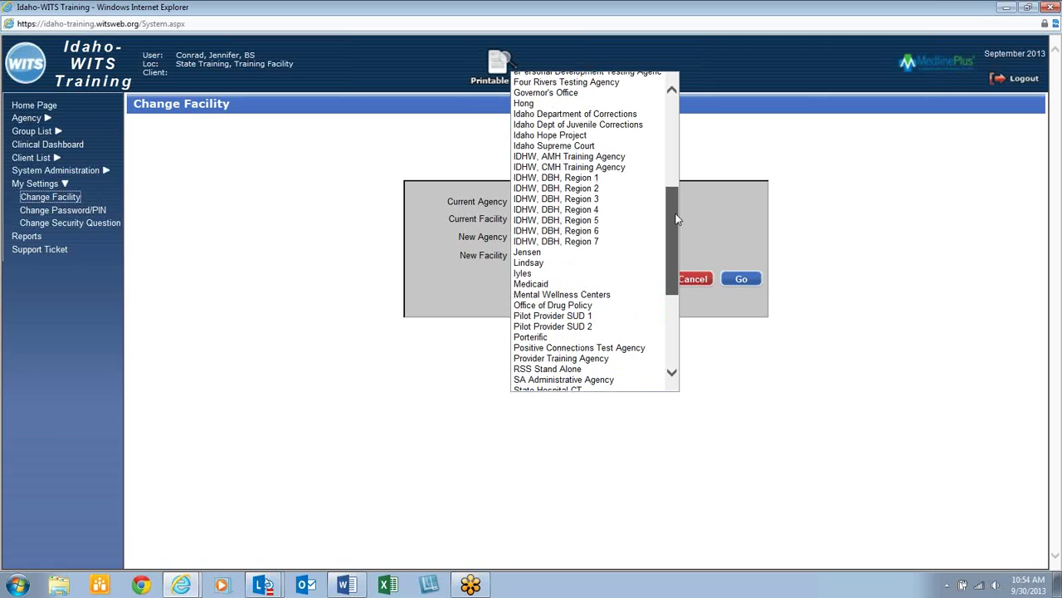
drag(677, 218, 674, 188)
click(635, 178)
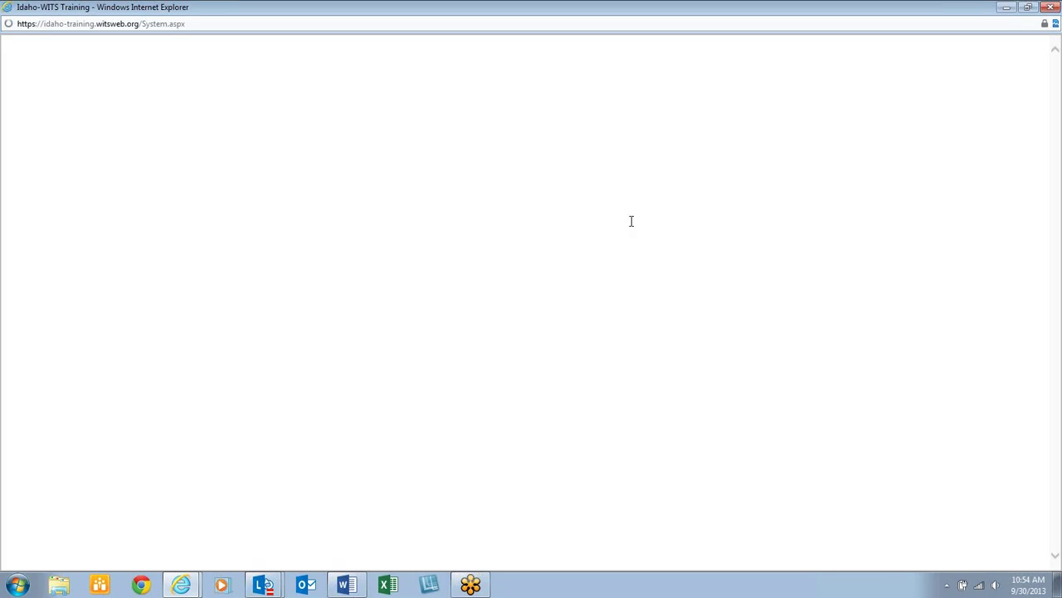
click(740, 279)
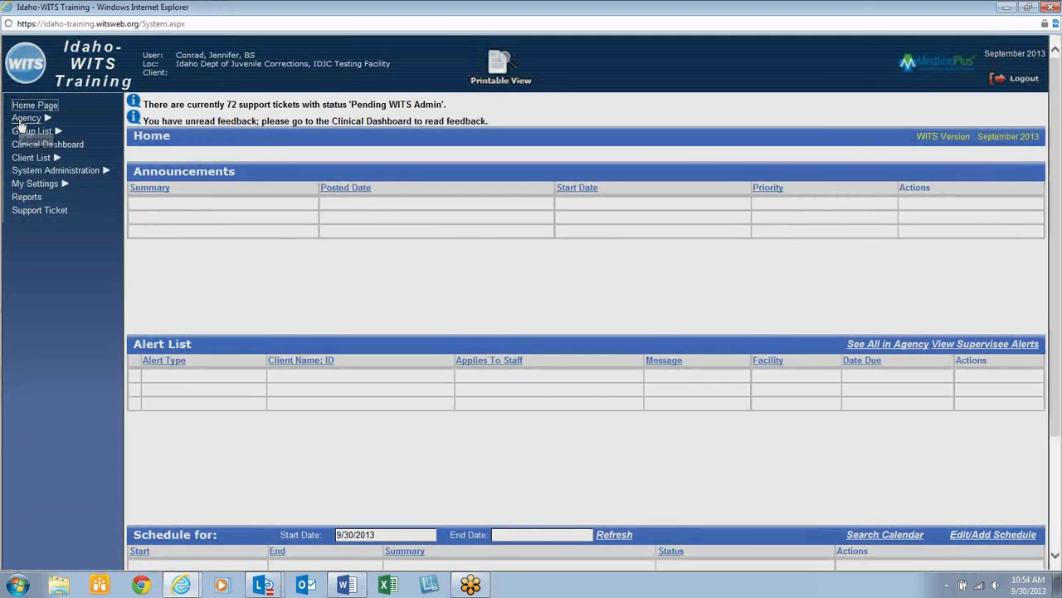
Search the payor adjudication claim submissions for Fee for Service submissions from the State Training provider agency.
click(22, 122)
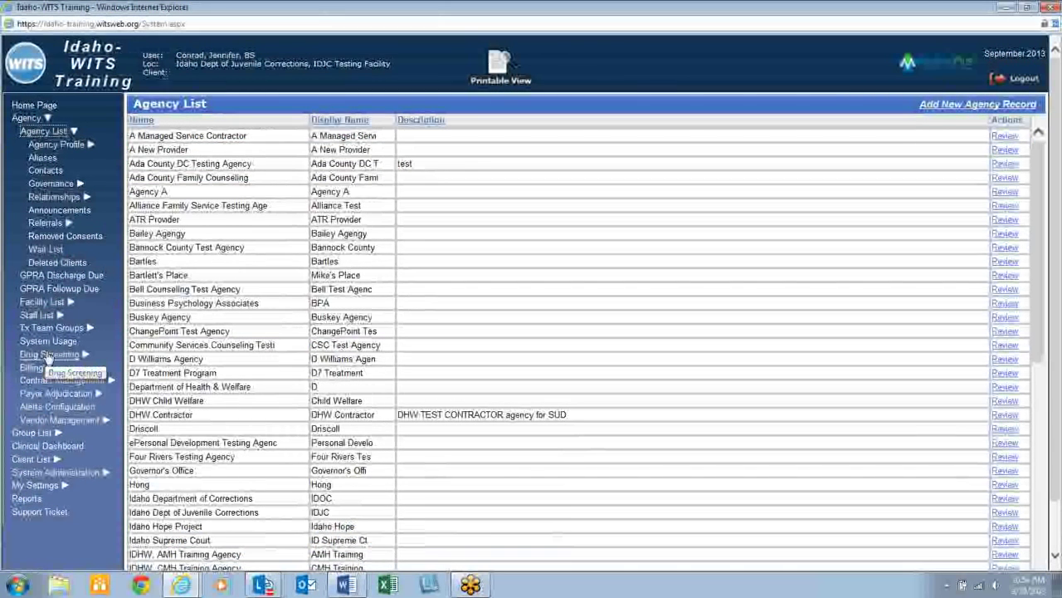
click(47, 393)
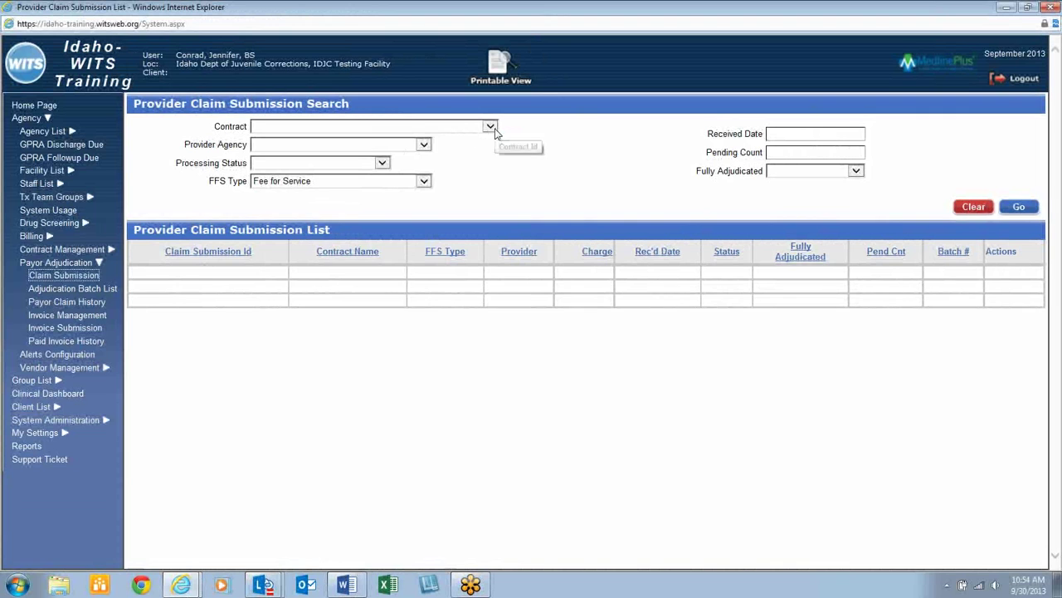
click(423, 144)
drag(424, 205, 407, 377)
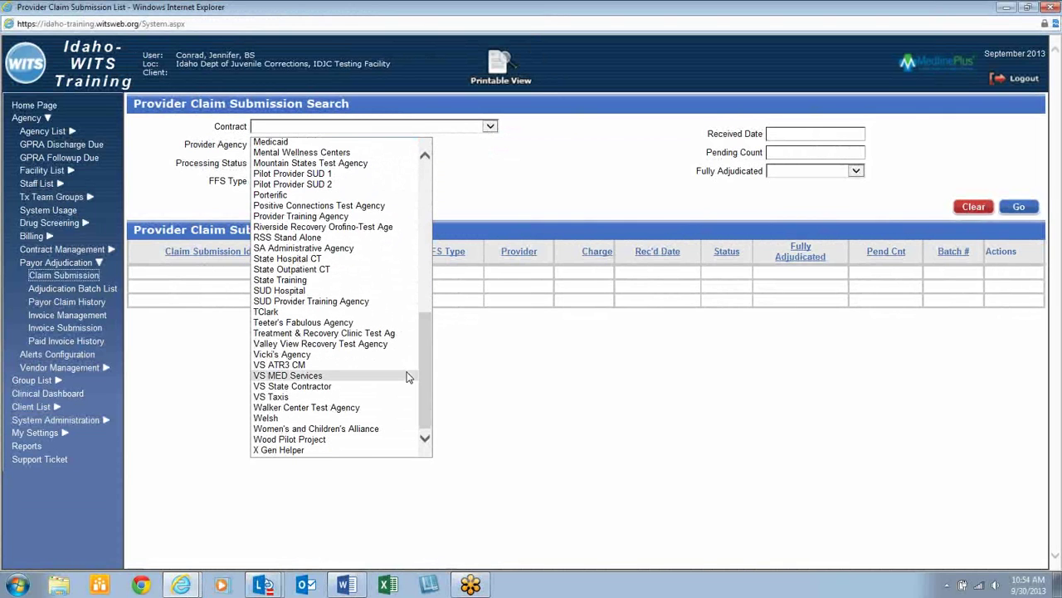
click(270, 281)
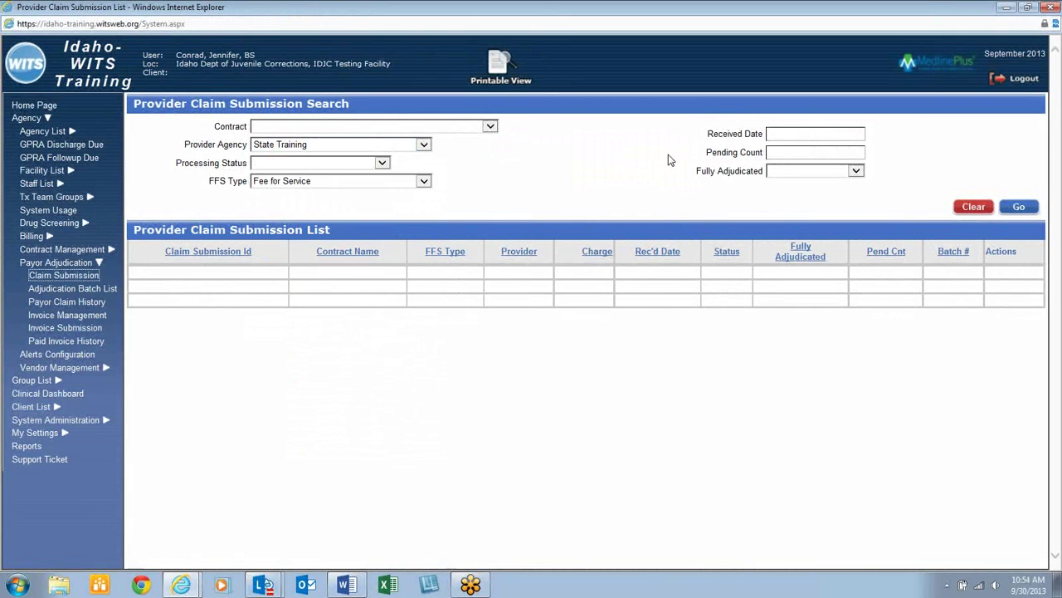
click(1019, 207)
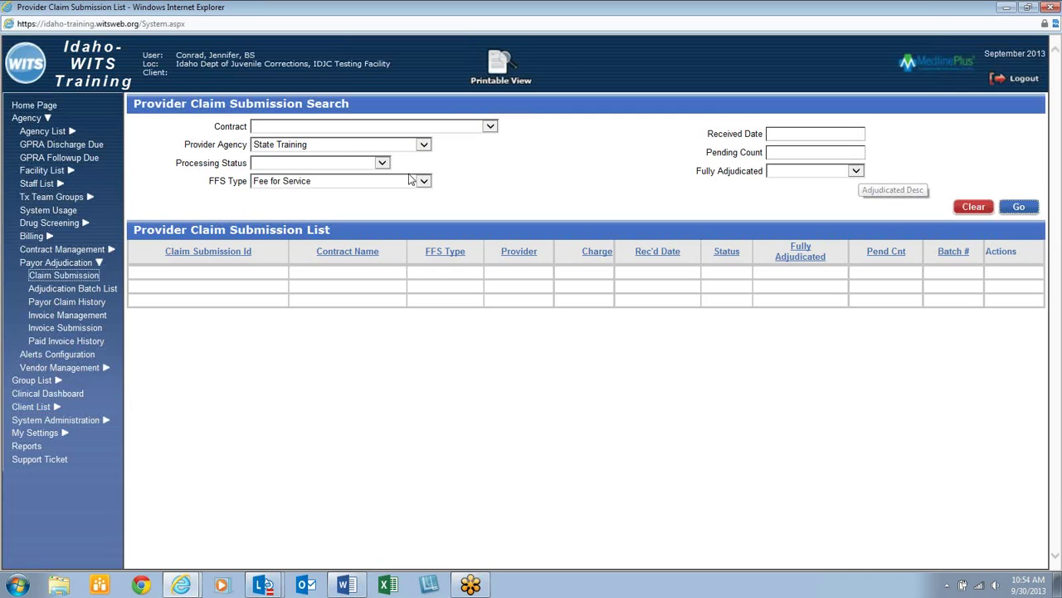
click(425, 145)
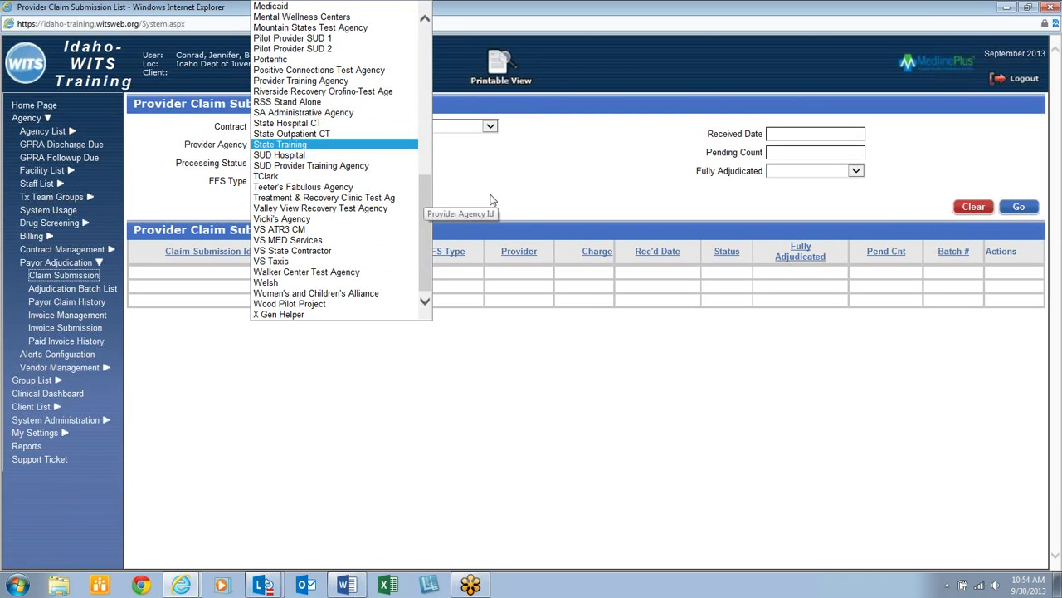
click(535, 196)
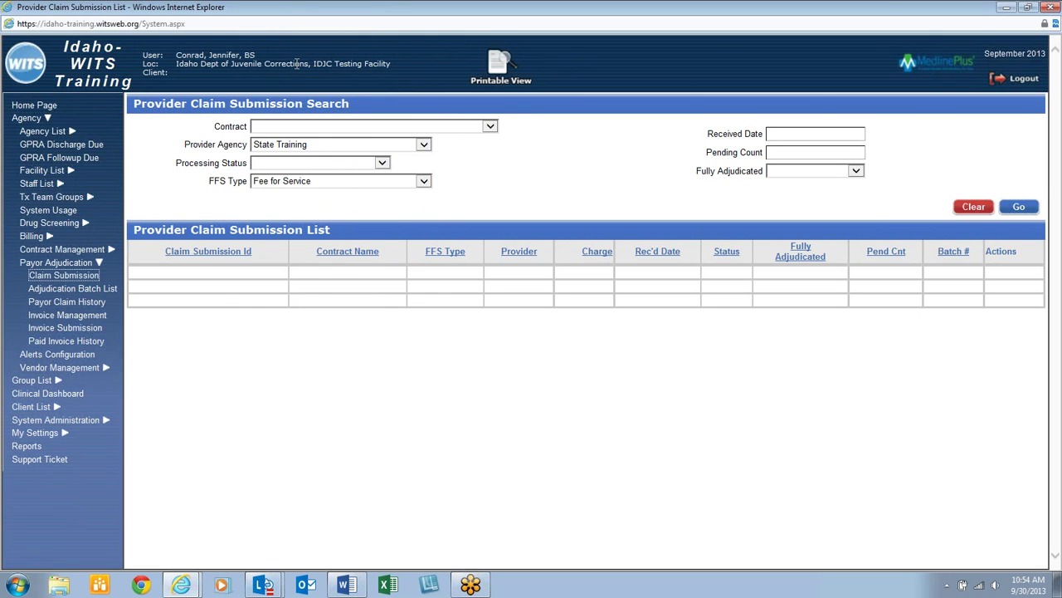
click(424, 182)
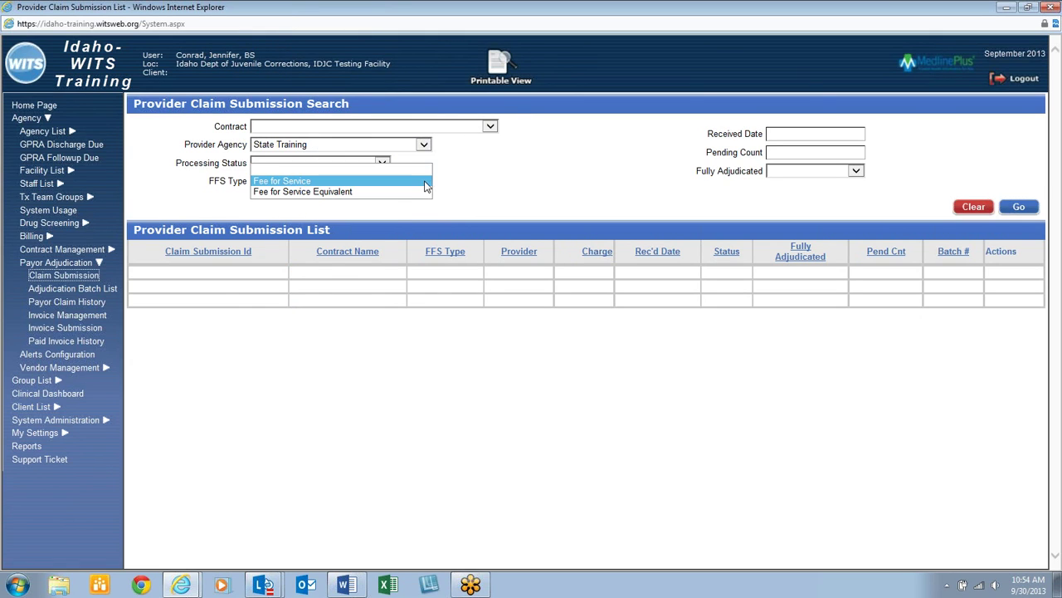
click(527, 183)
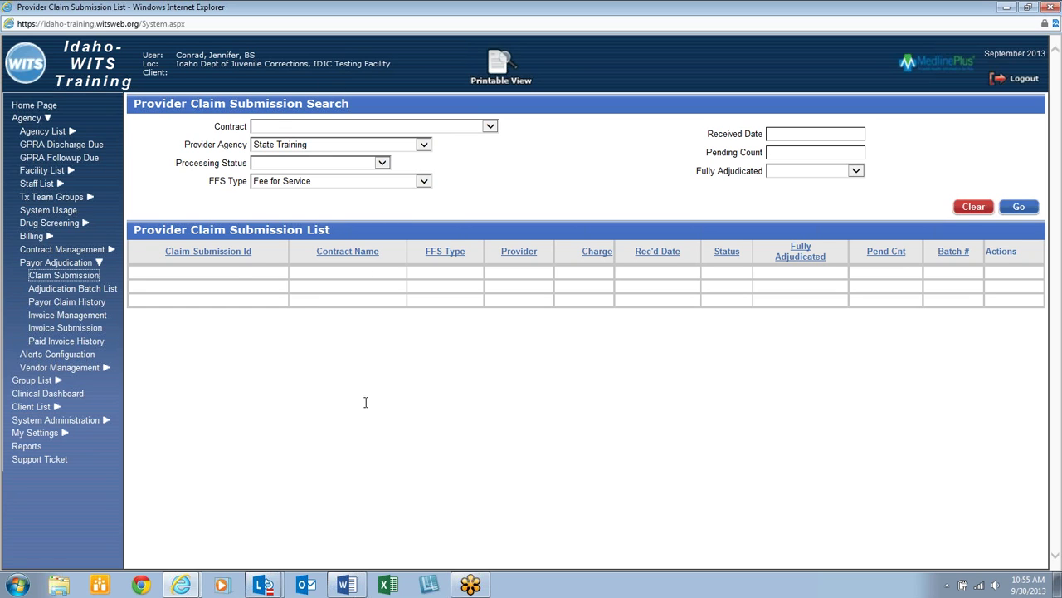
Change the working agency back to State Training with the Training Facility.
click(37, 433)
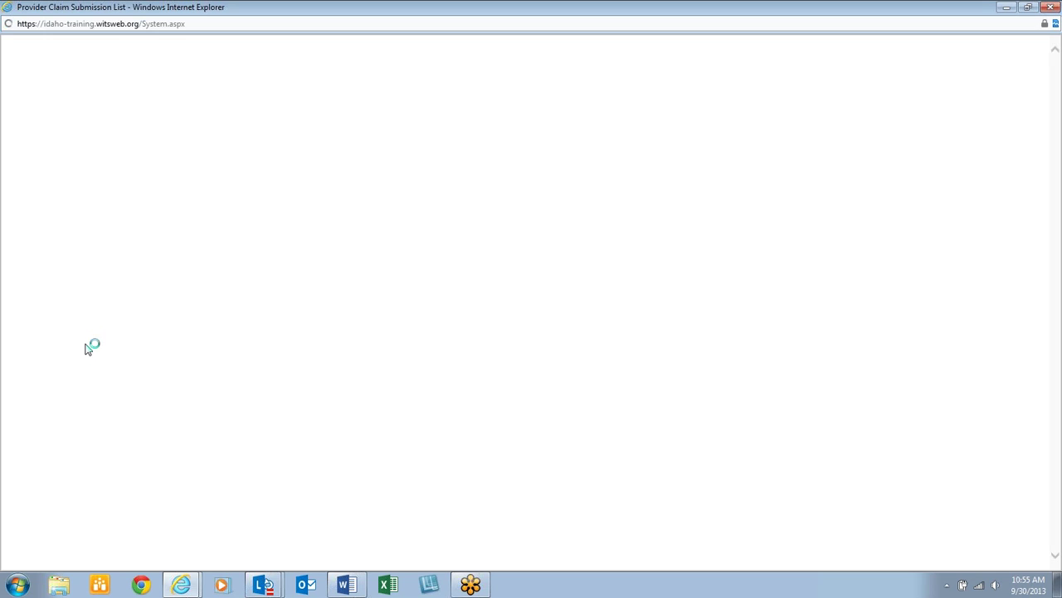
click(59, 199)
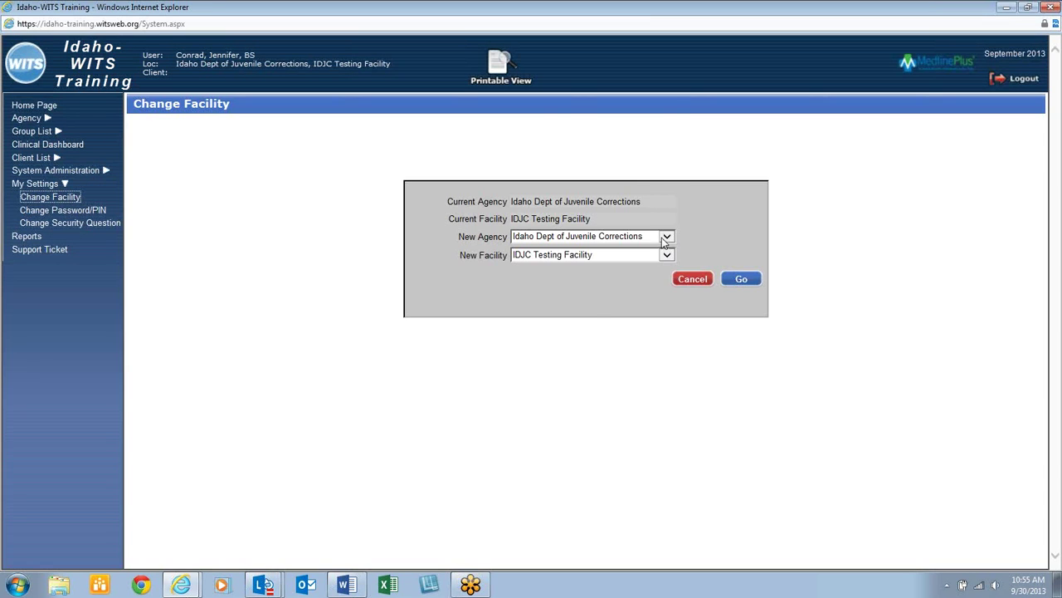
click(666, 237)
drag(673, 240, 674, 346)
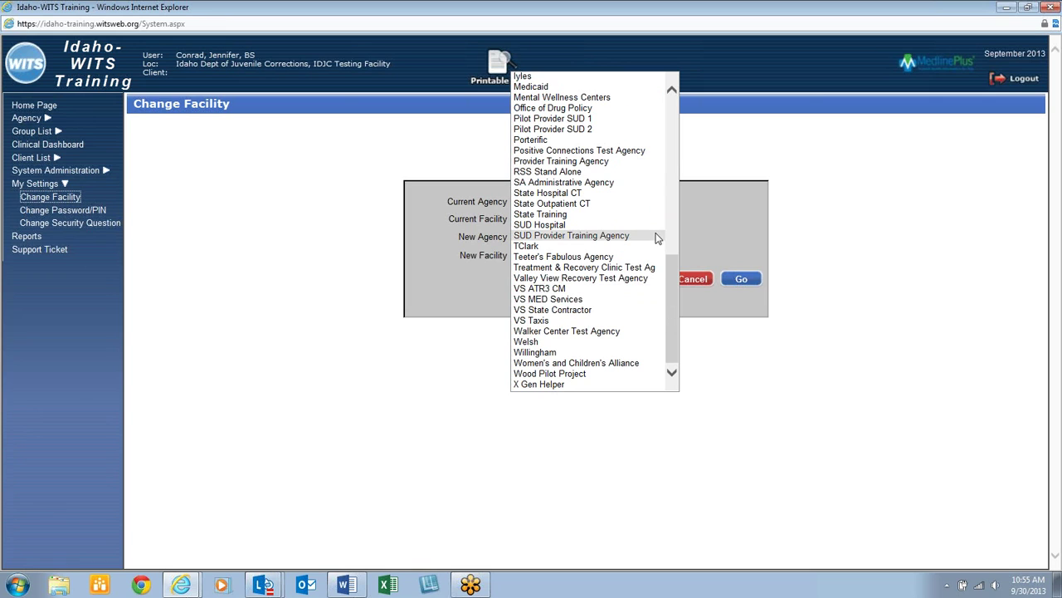
click(652, 215)
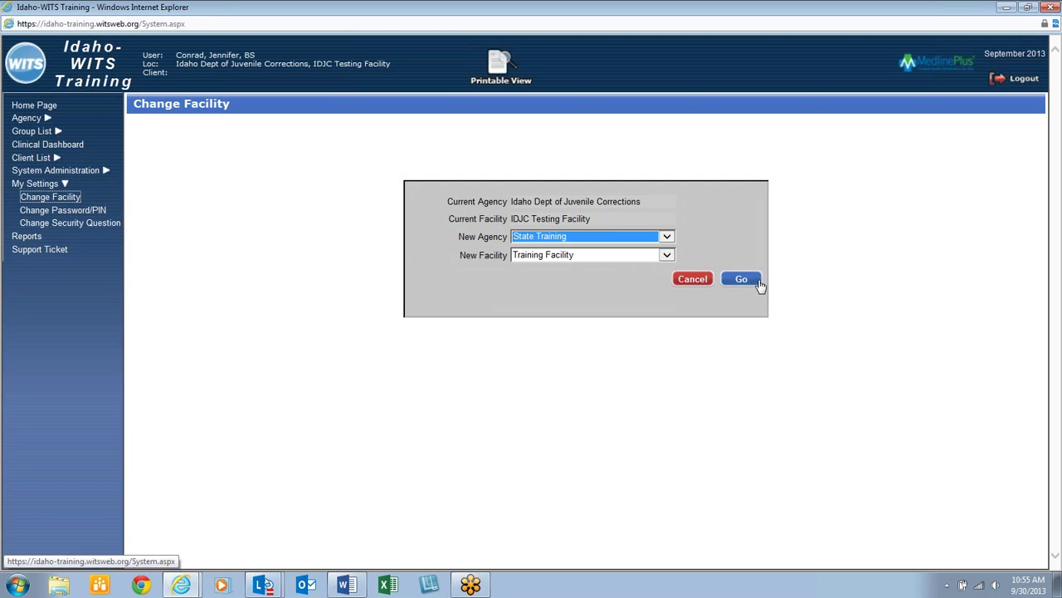
click(751, 279)
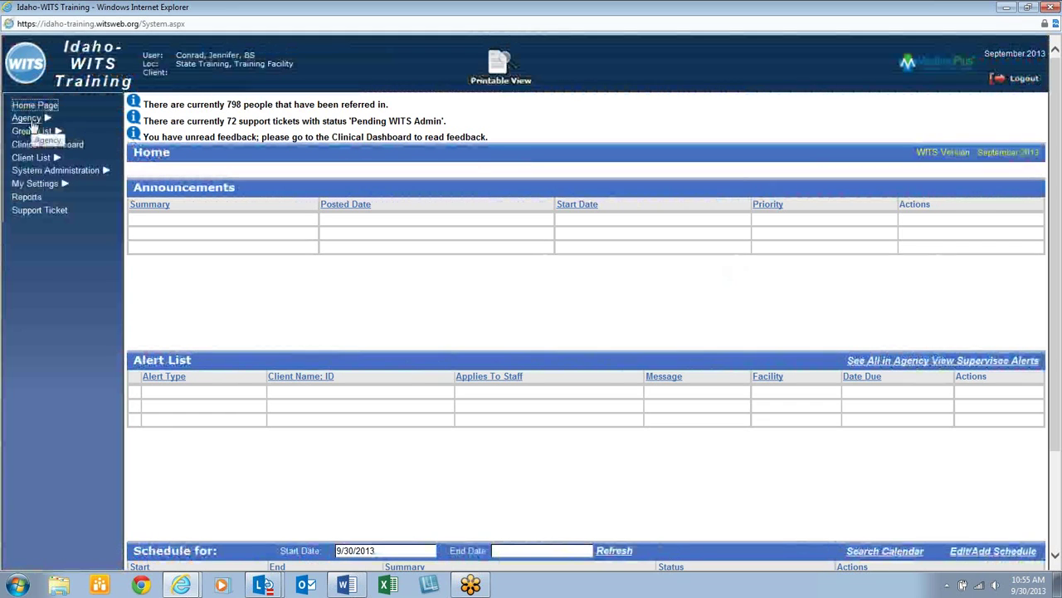
Search the client list by the client's first and last name.
click(32, 159)
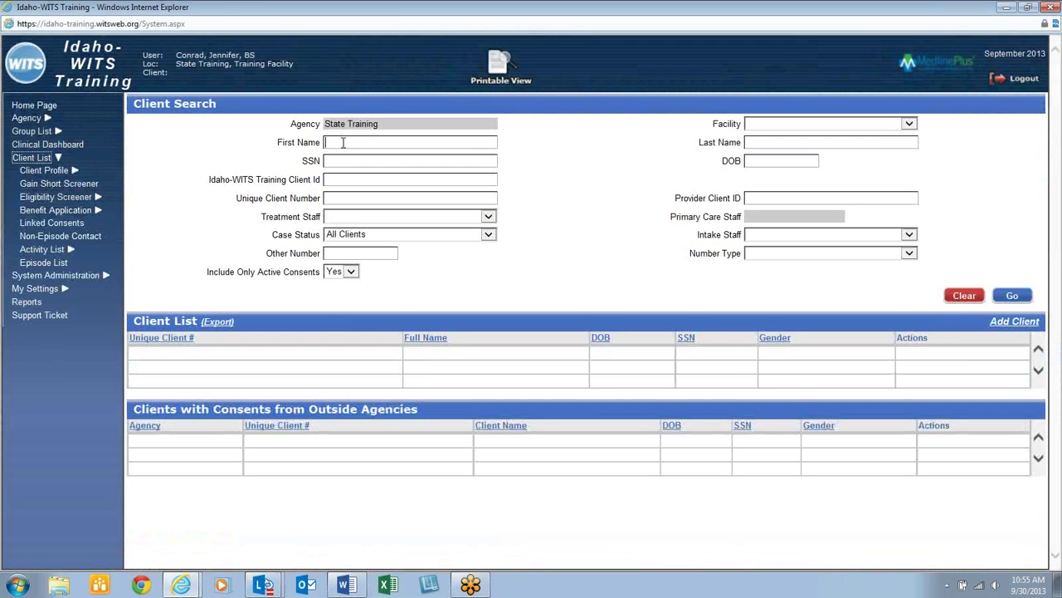
text(blue)
key(Tab)
text(03)
key(Return)
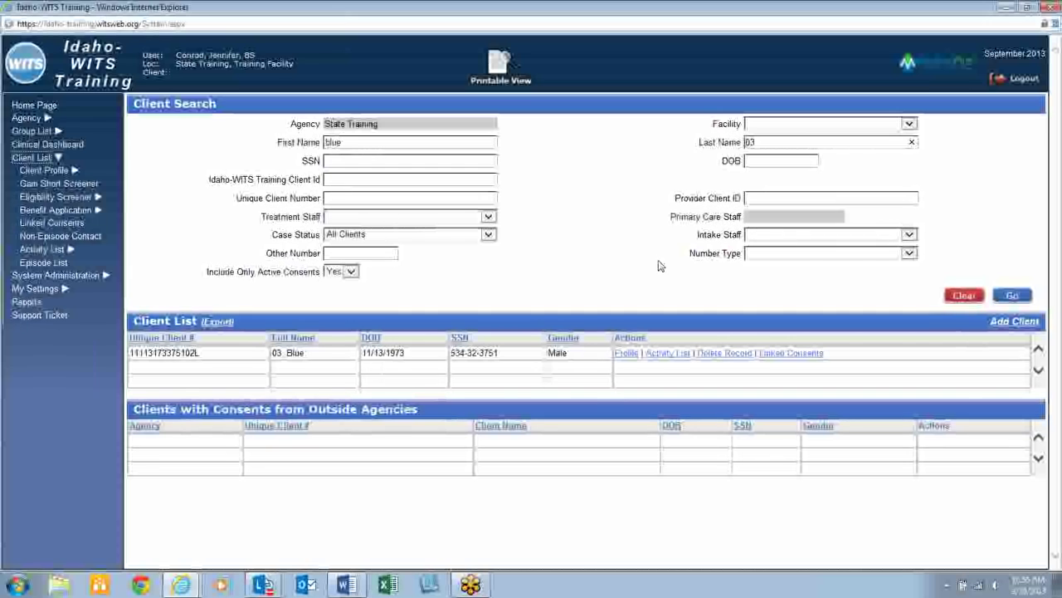
Open the found client's profile and view the details of the active General IDJC Funds authorization.
click(629, 355)
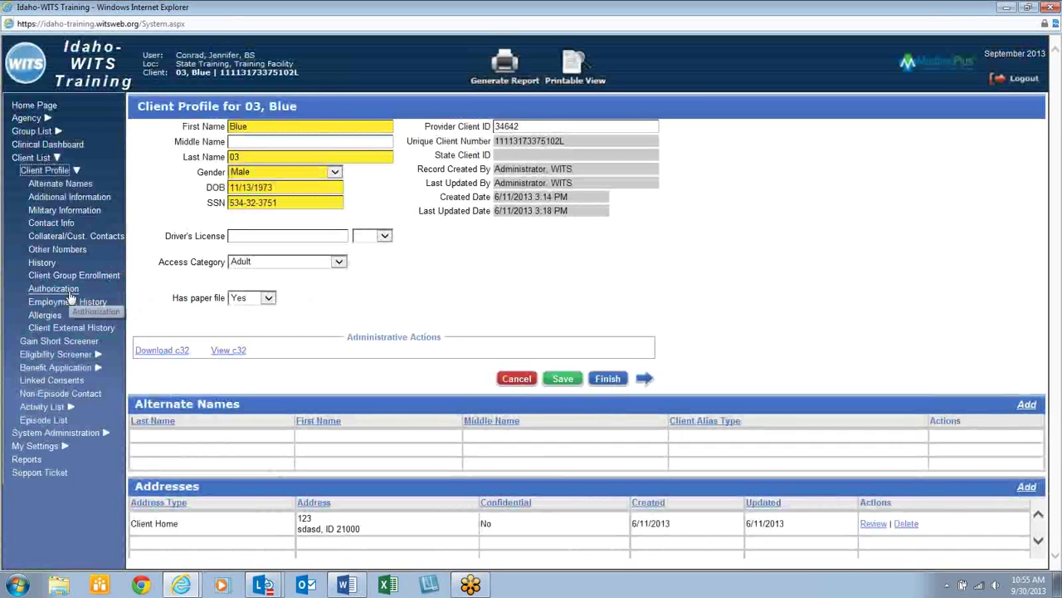
click(70, 292)
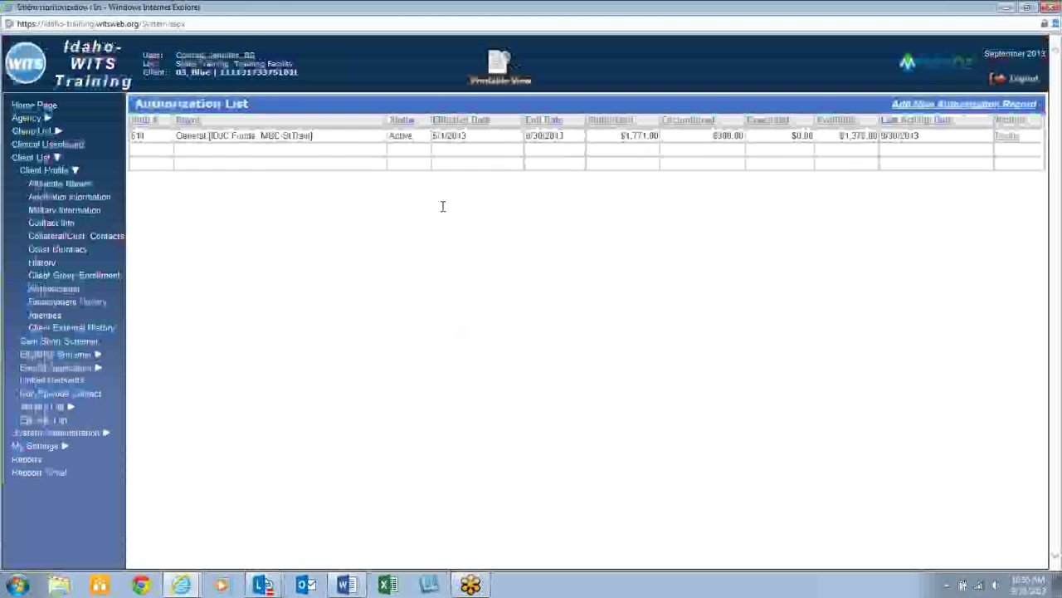
click(1007, 136)
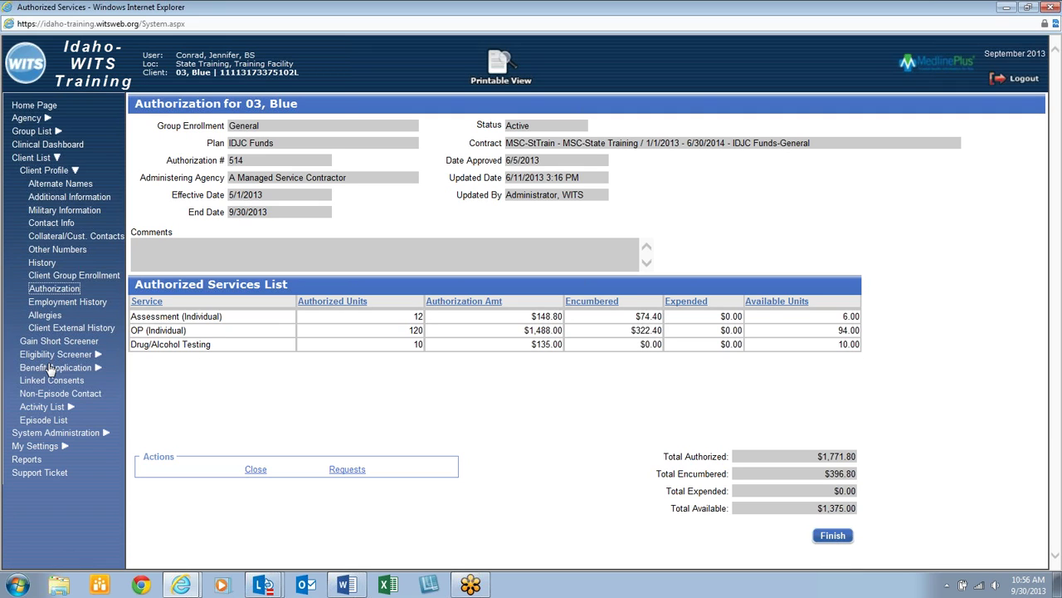
Open the agency's billing authorization list and run an unfiltered authorization search.
click(20, 119)
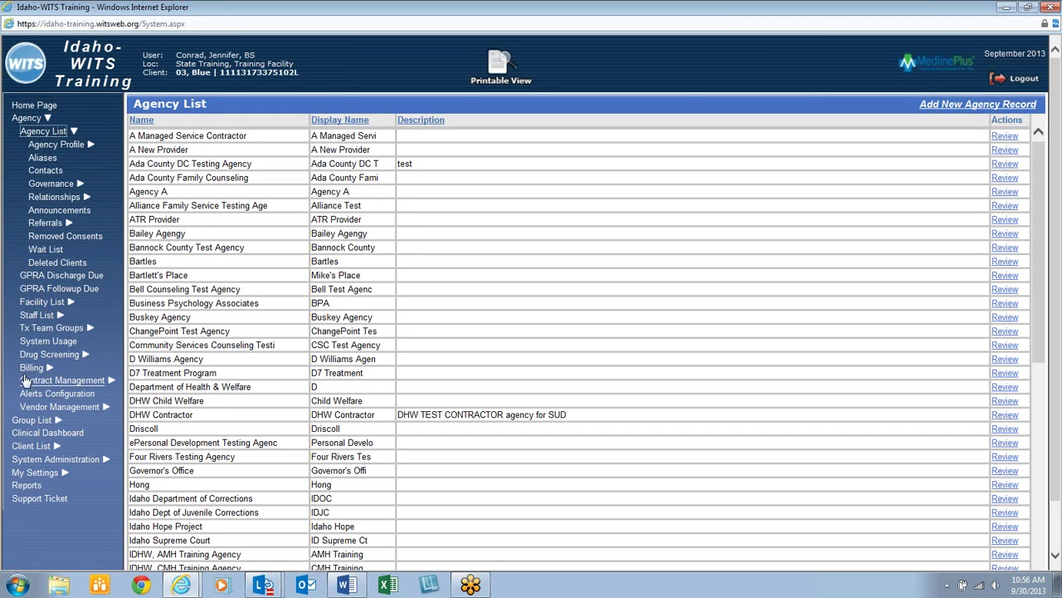
click(81, 378)
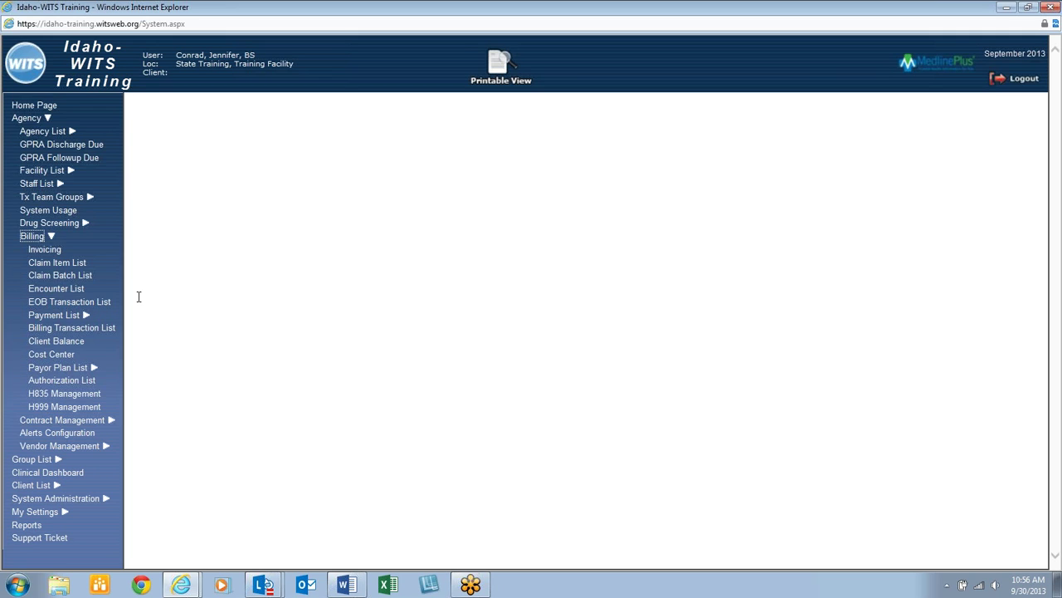
click(63, 381)
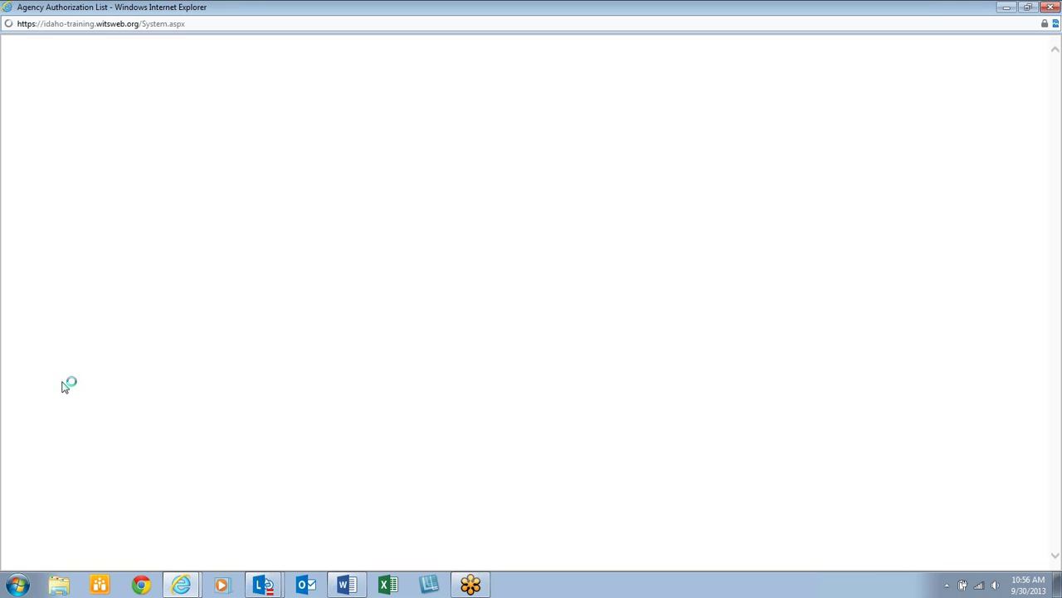
click(440, 270)
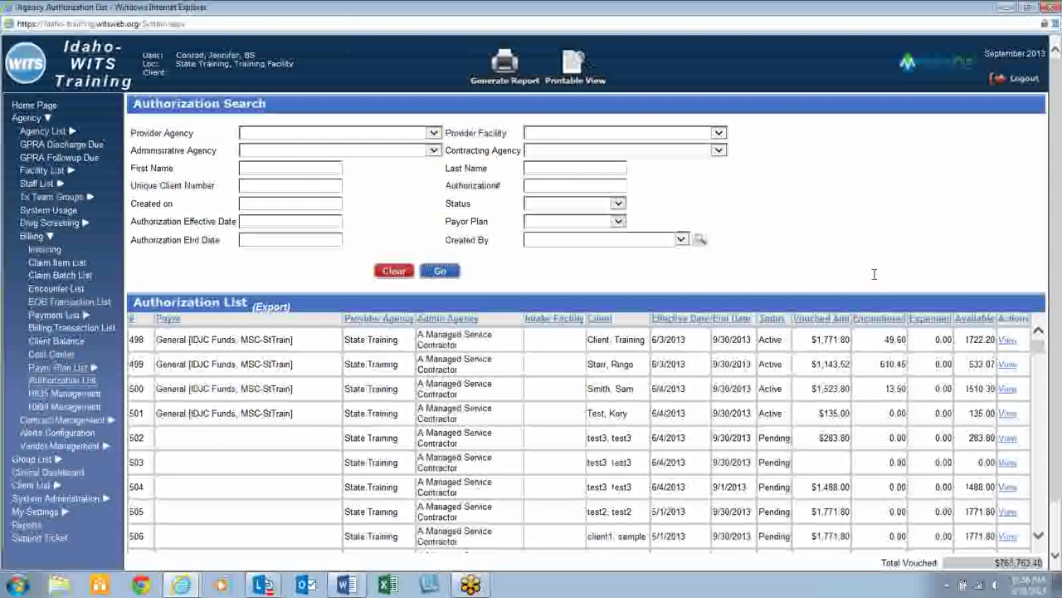
Filter the authorization list to Active status and review the available balances and the total encumbered amount.
click(621, 204)
click(541, 214)
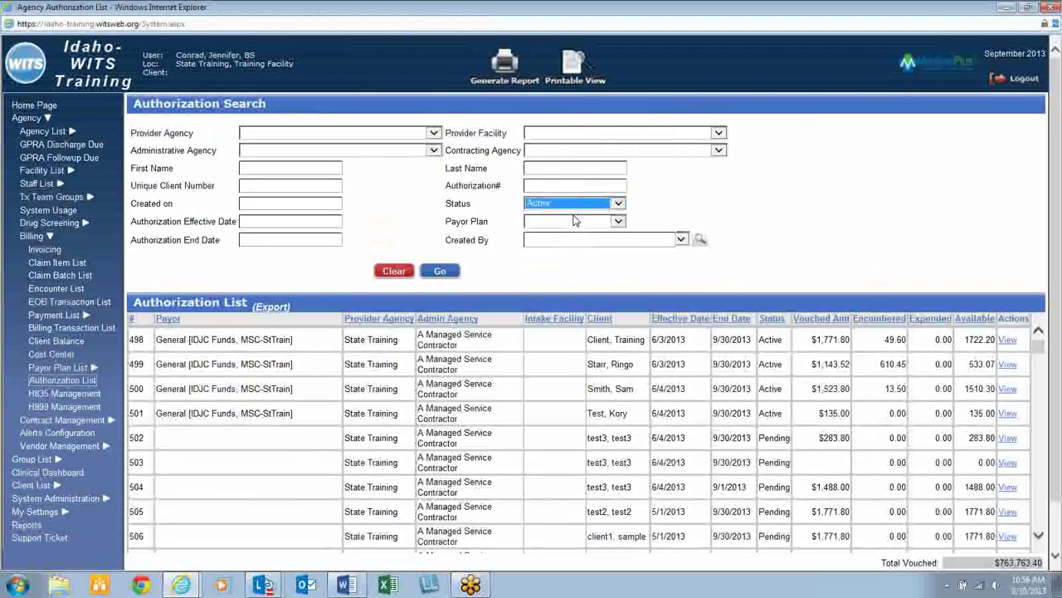
click(430, 273)
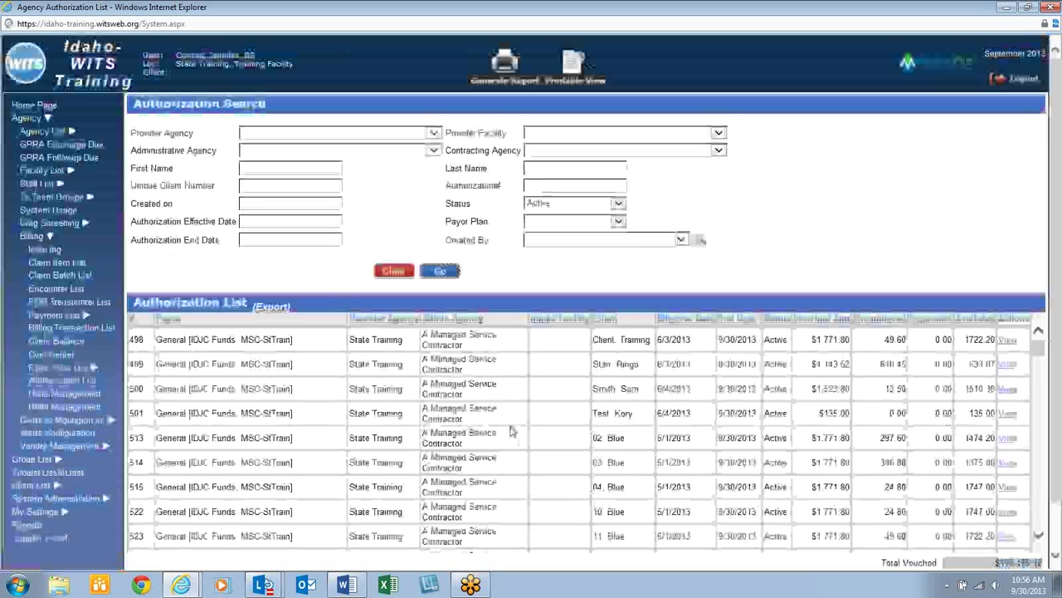
scroll(512, 429, down, 5)
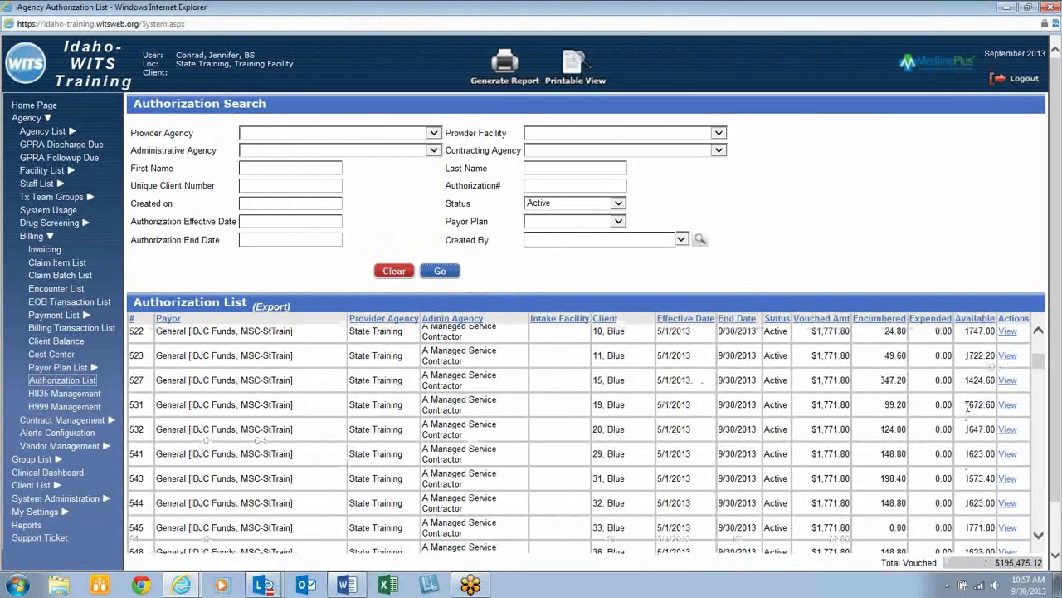
scroll(966, 411, down, 3)
scroll(1059, 347, down, 1)
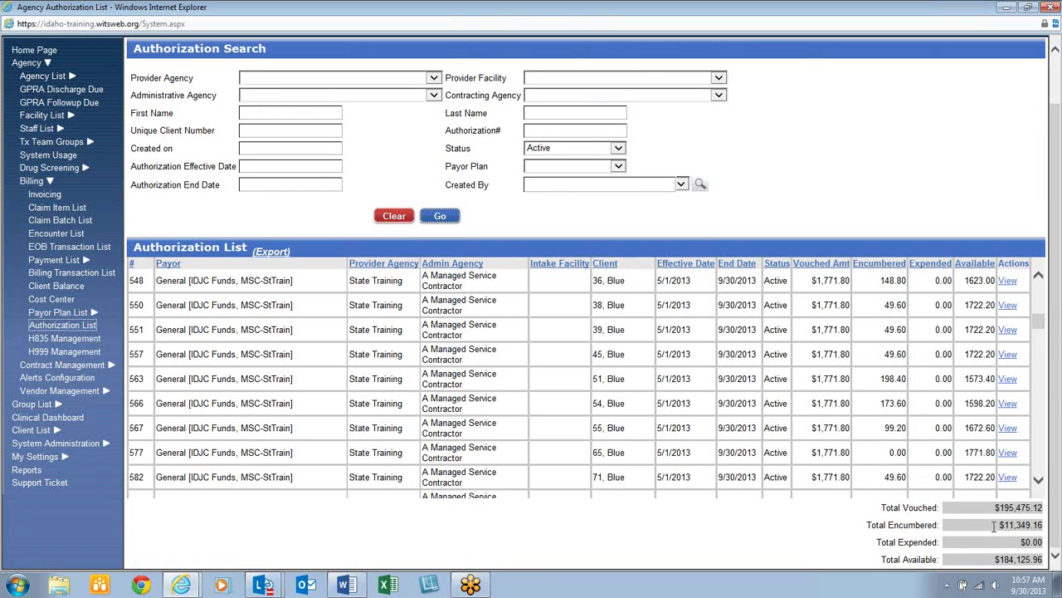
drag(994, 527, 1050, 527)
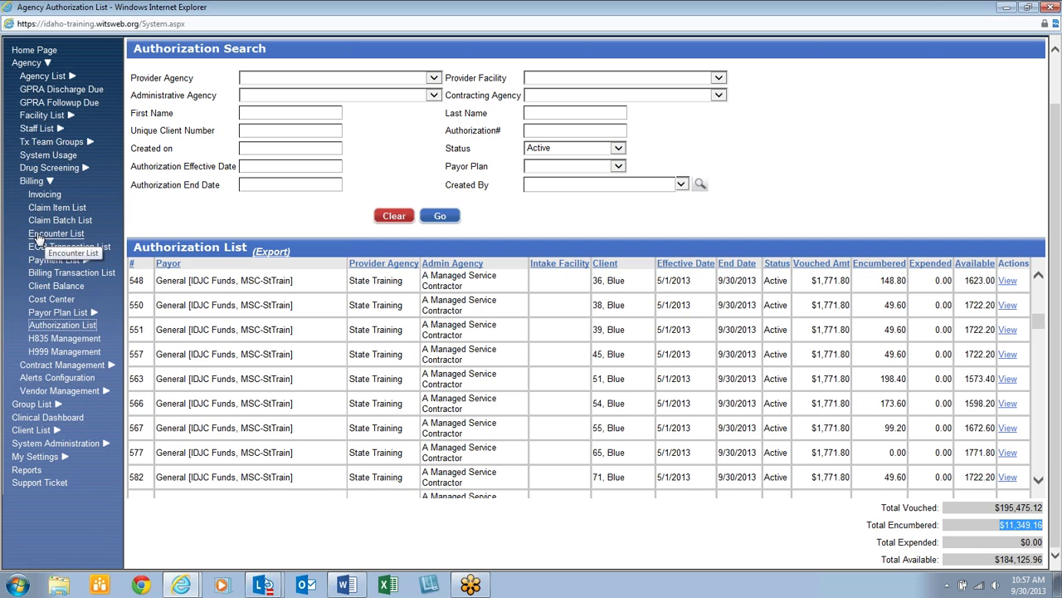
Search the billing encounter list for encounters with the status All Unreleased.
click(64, 237)
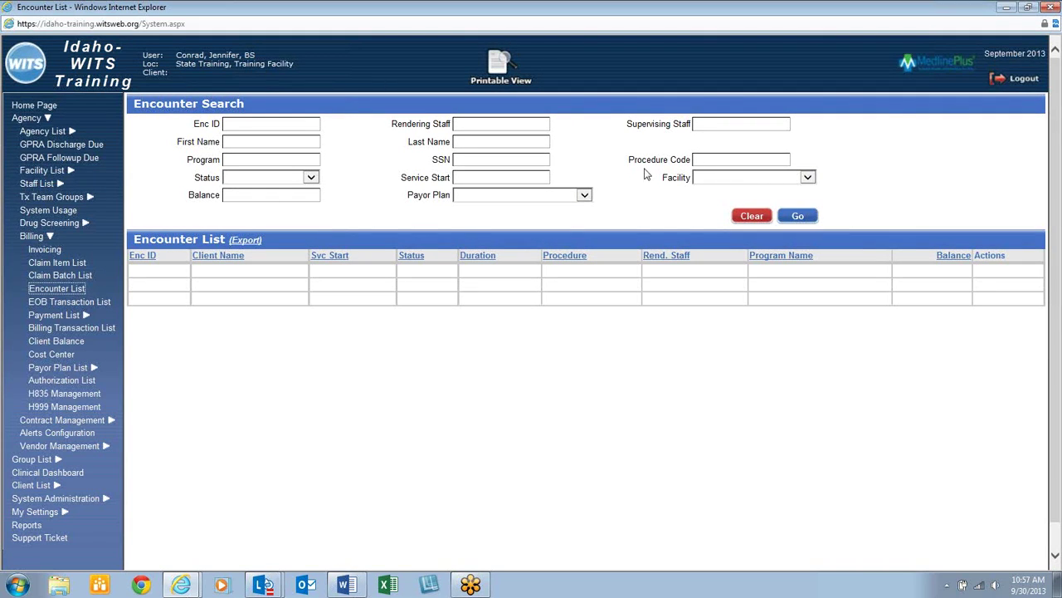
click(304, 183)
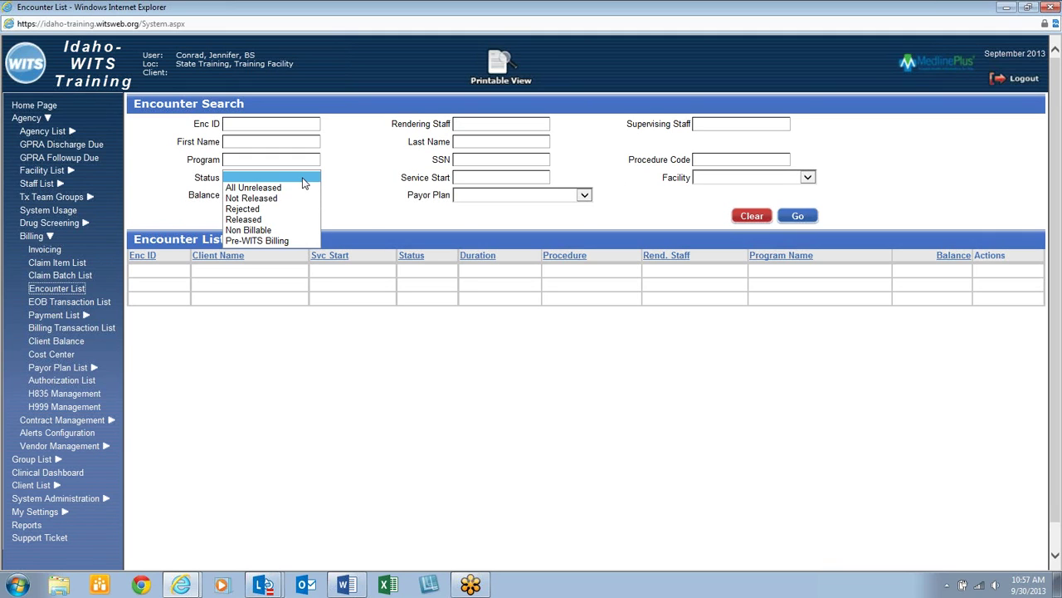
click(256, 187)
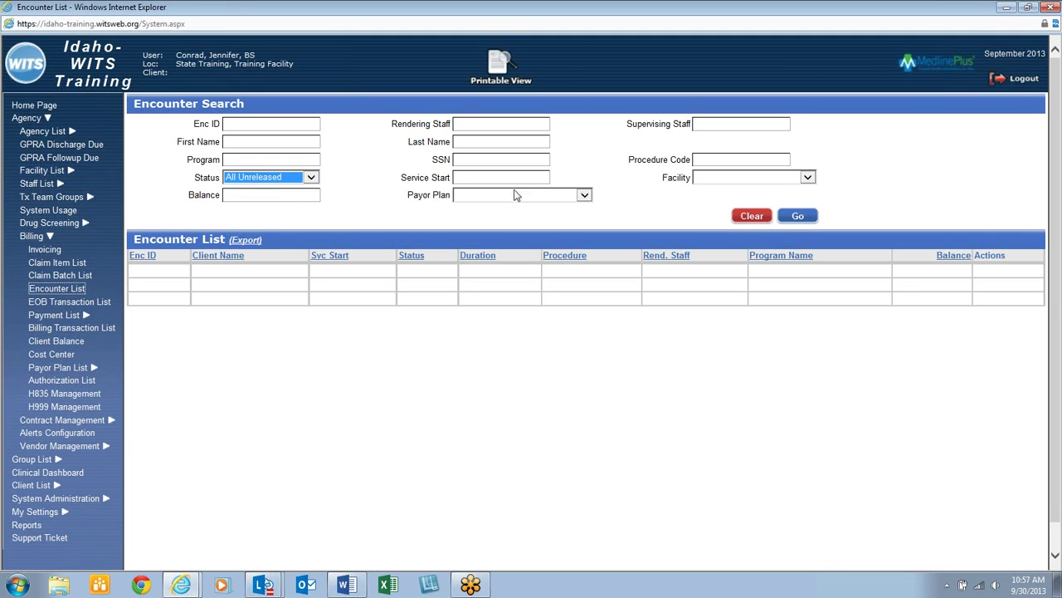
click(801, 216)
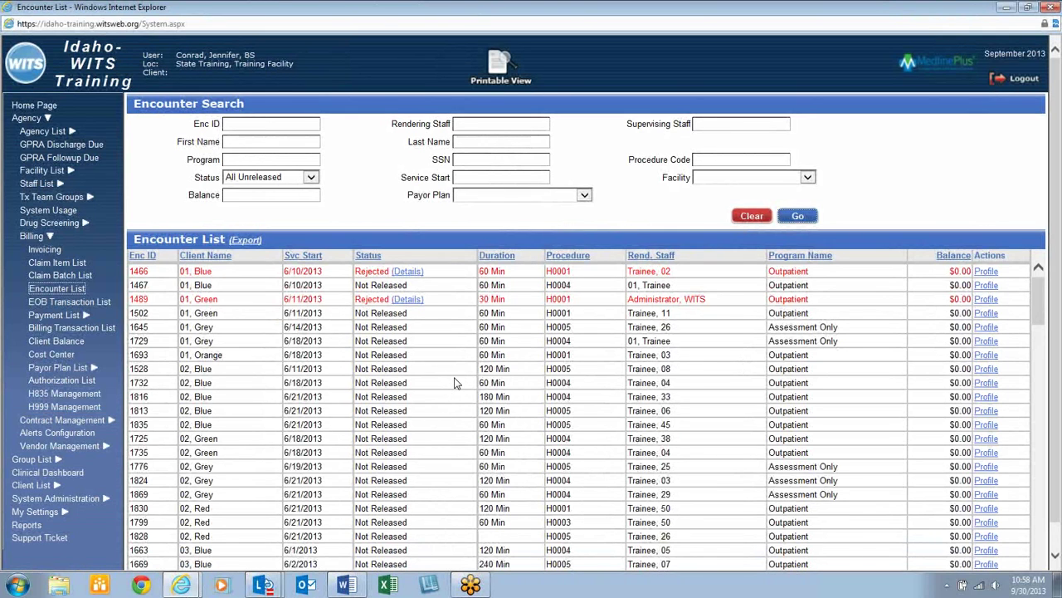
Sort the encounters by rendering staff, check the rejection details of the 6/11/2013 encounter, and look through the remaining unreleased encounters.
click(671, 257)
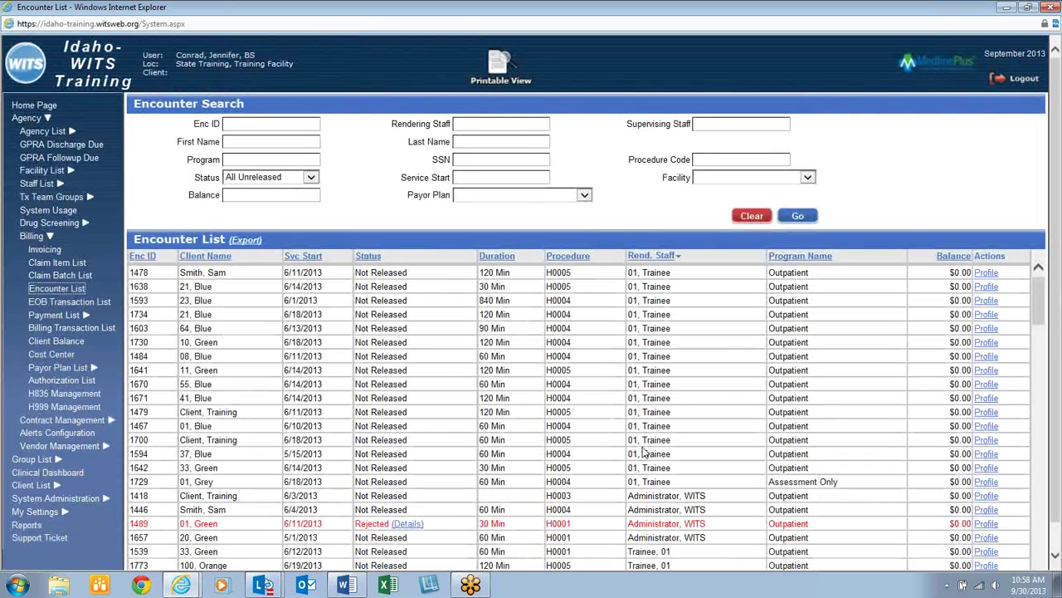
scroll(640, 455, down, 3)
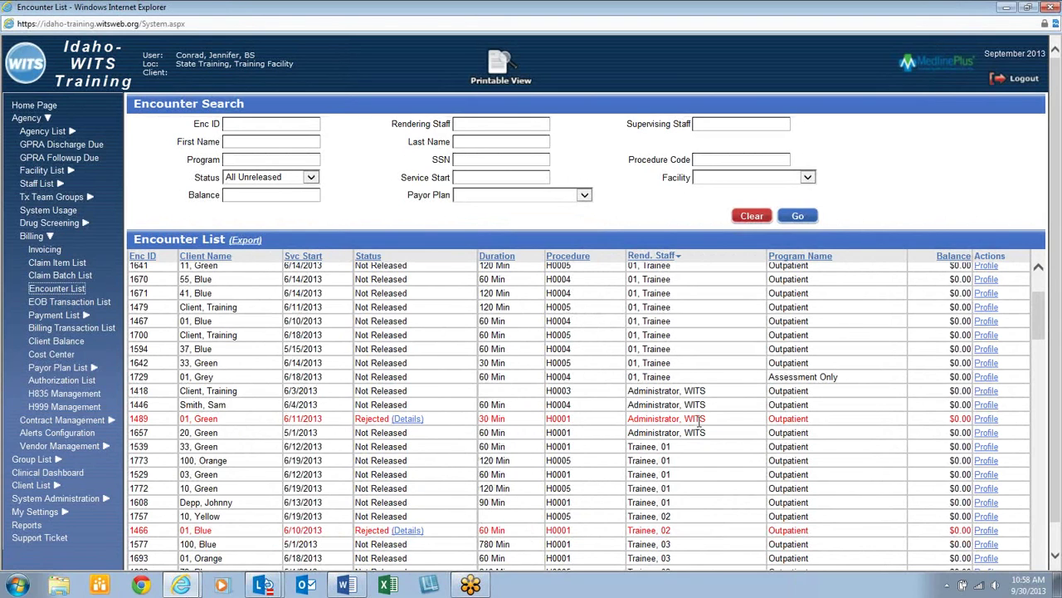
triple_click(656, 421)
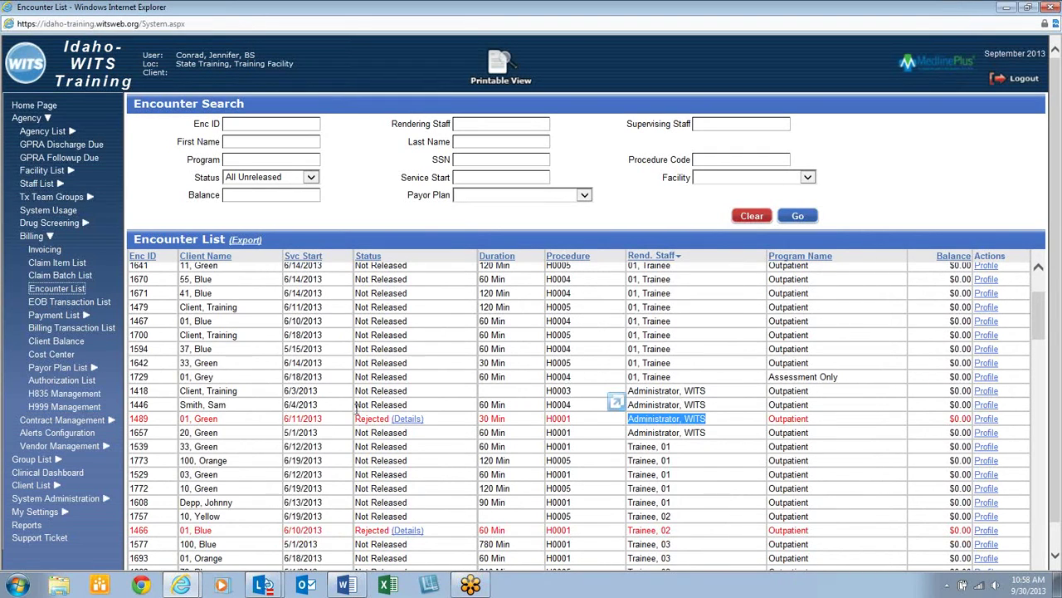
click(407, 420)
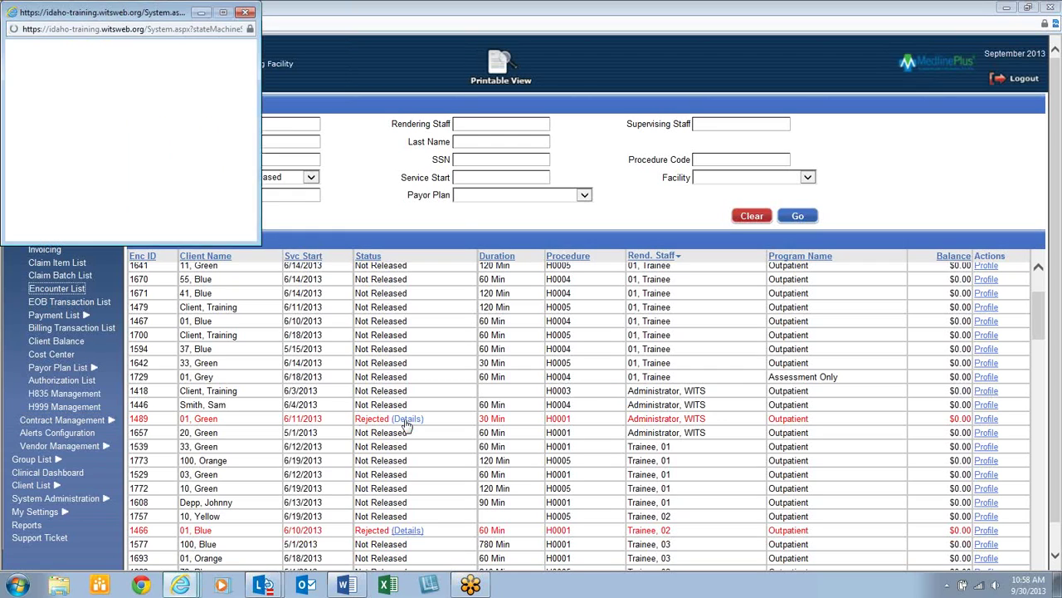
click(245, 13)
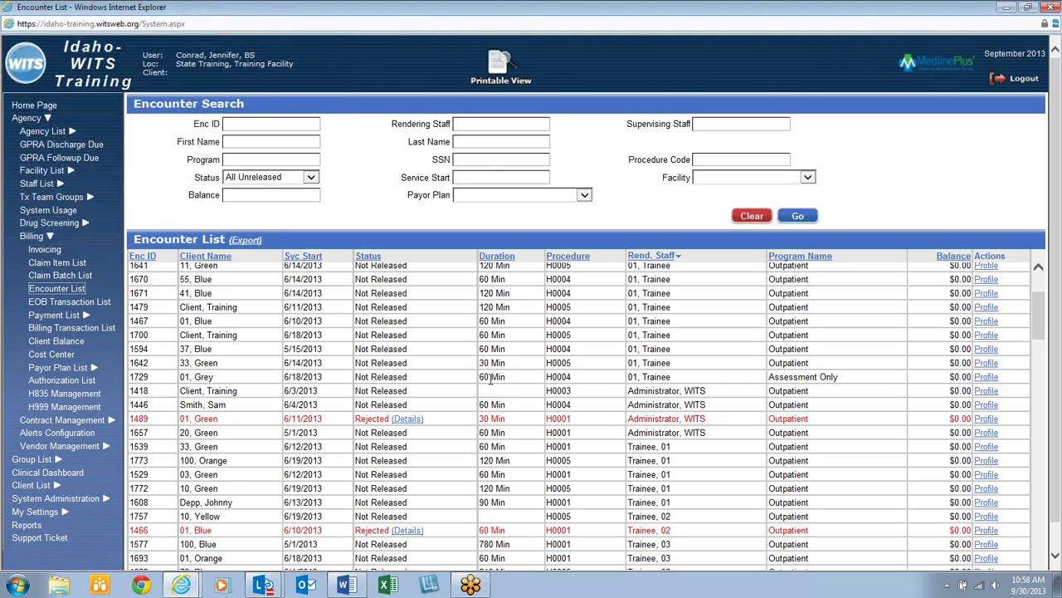
scroll(491, 379, up, 3)
scroll(490, 379, down, 10)
scroll(490, 379, up, 3)
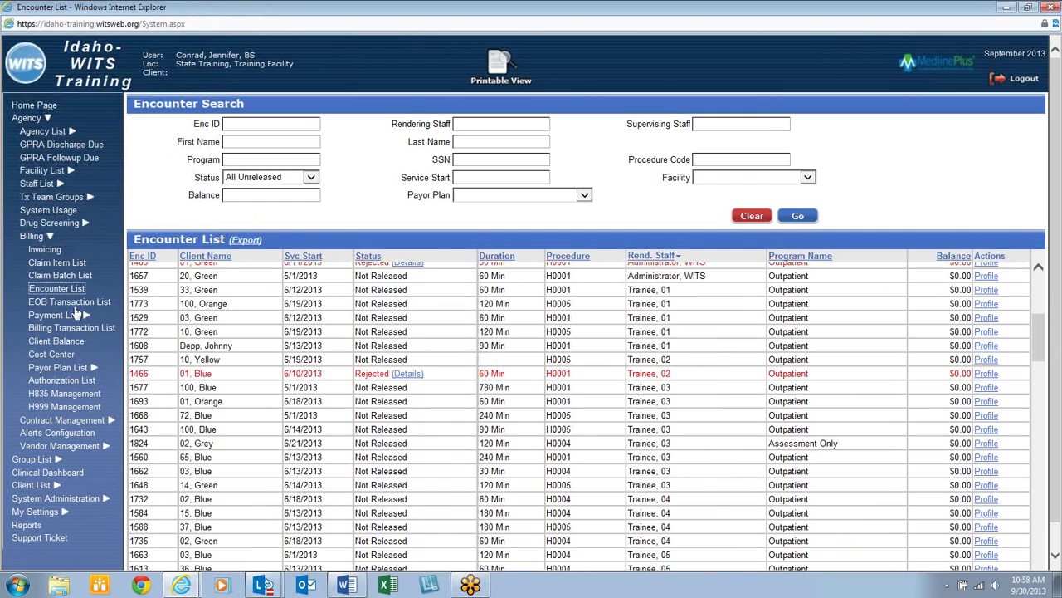
Search the billing payment list for payments from the contractor Idaho Supreme Court.
click(54, 315)
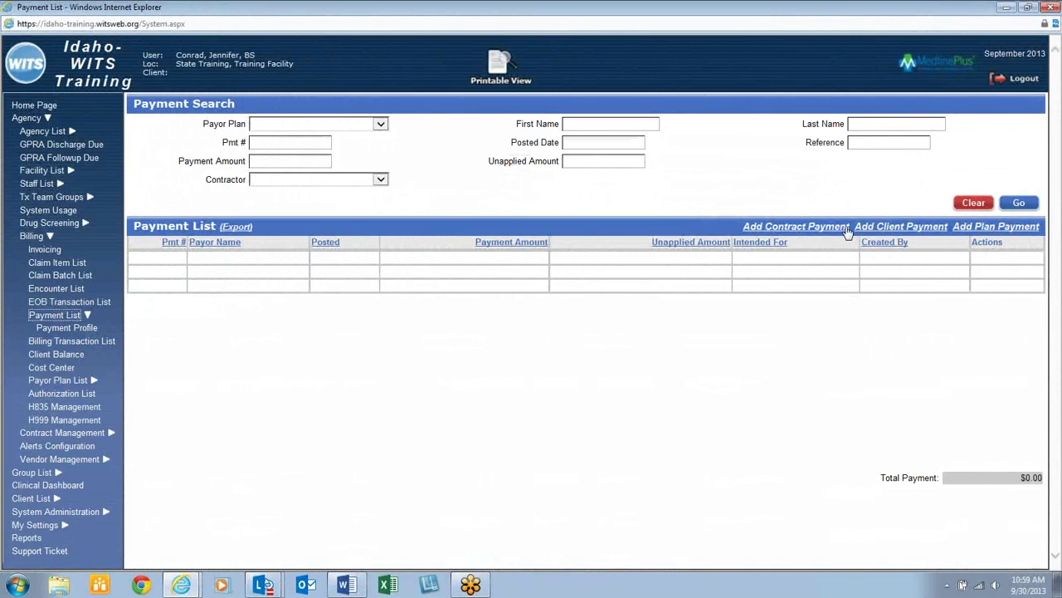
click(889, 235)
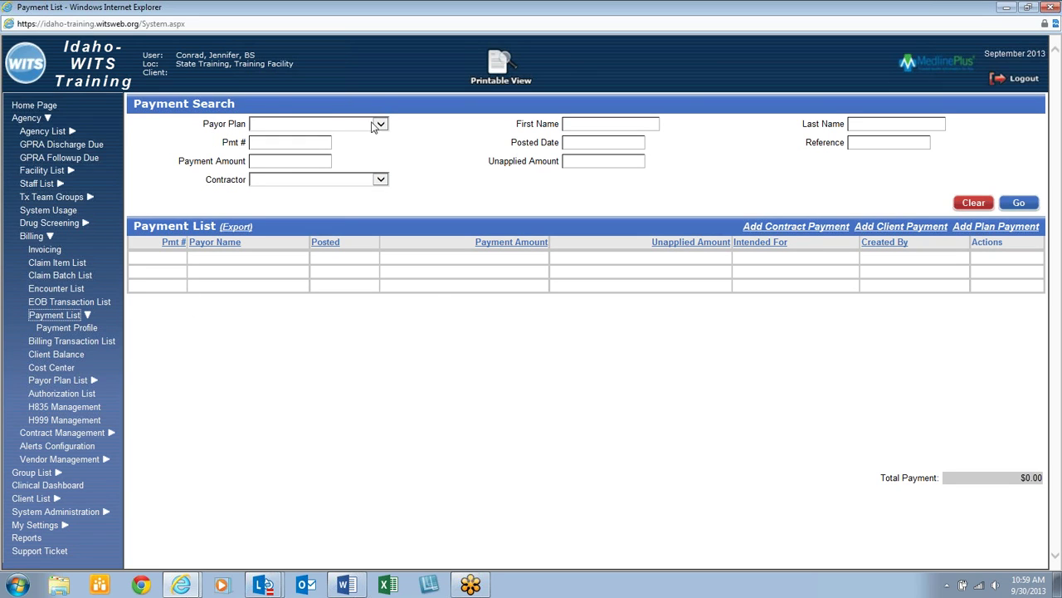
click(781, 237)
click(381, 179)
click(352, 203)
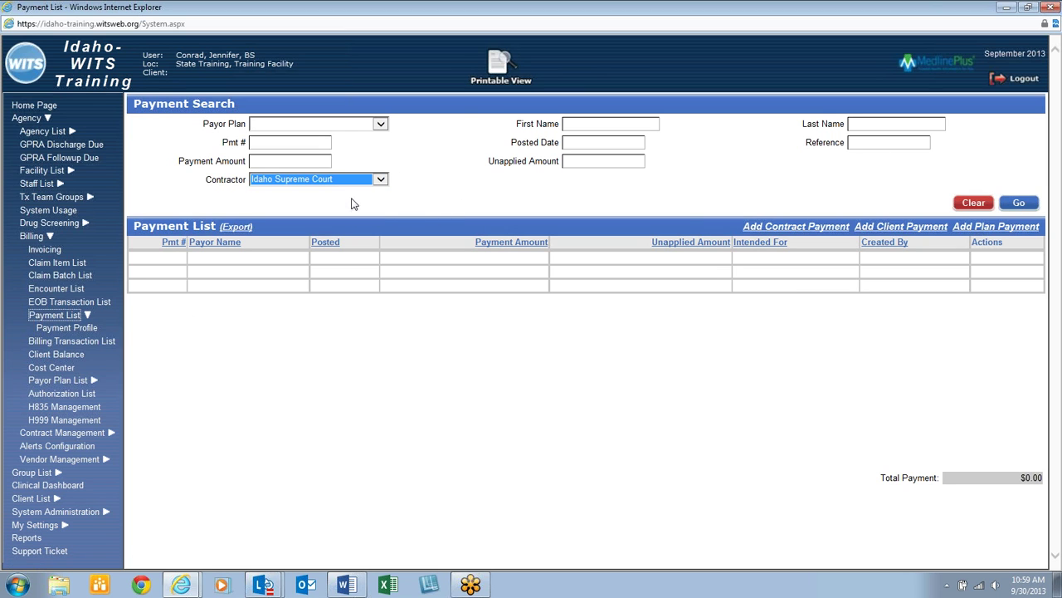
click(1019, 204)
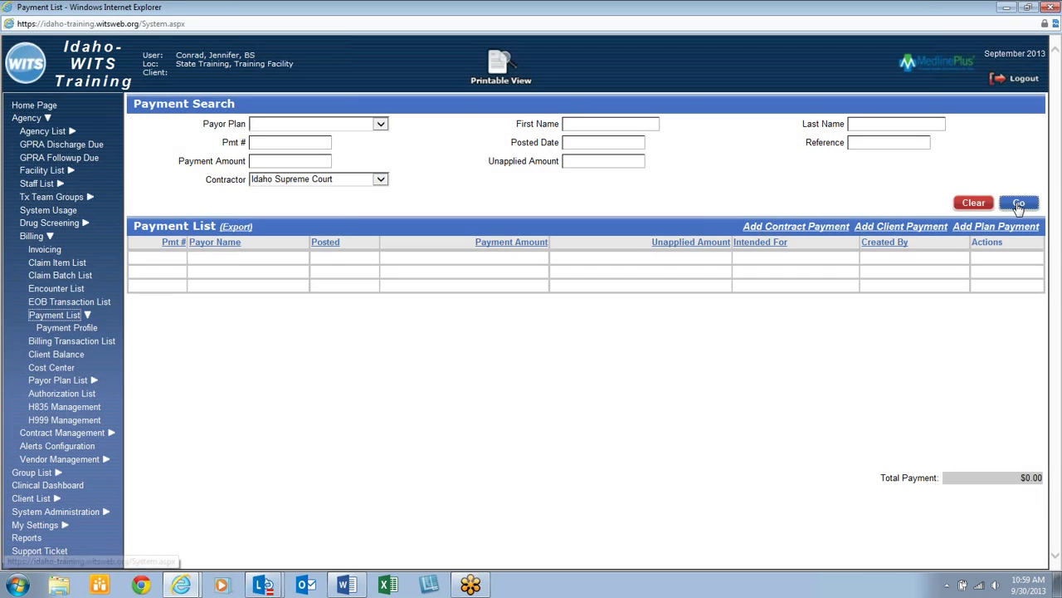
Search the payments for the contractor A Managed Service Contractor and reset the contractor filter to blank.
click(381, 179)
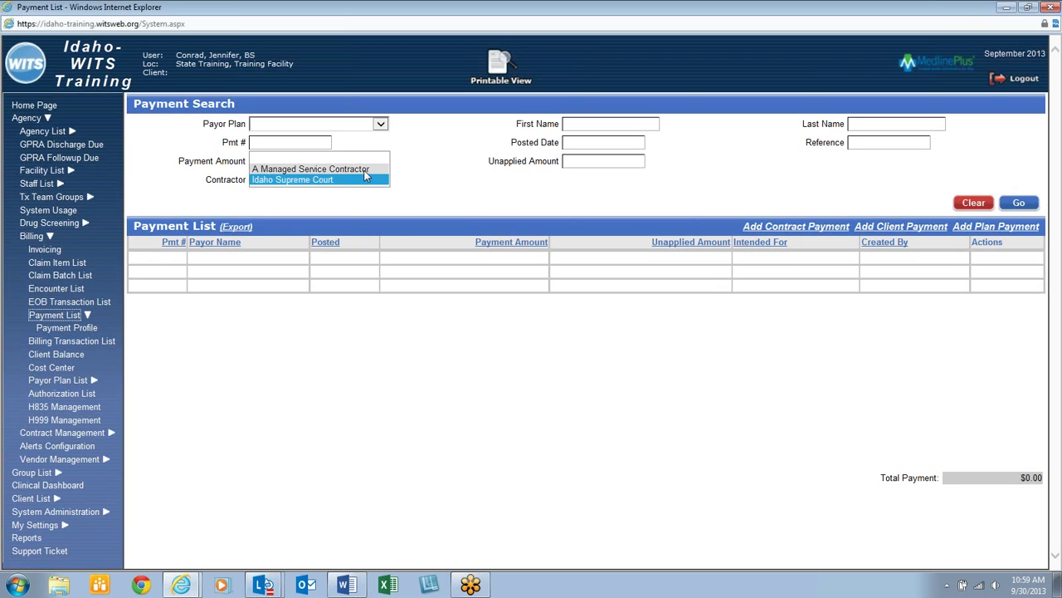
click(315, 168)
click(1022, 203)
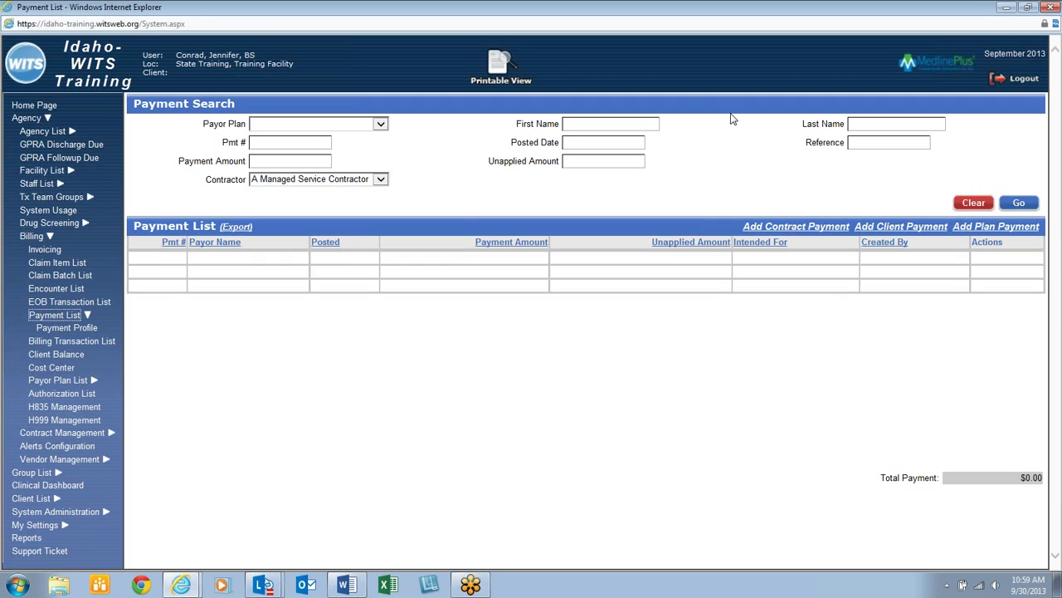
click(382, 179)
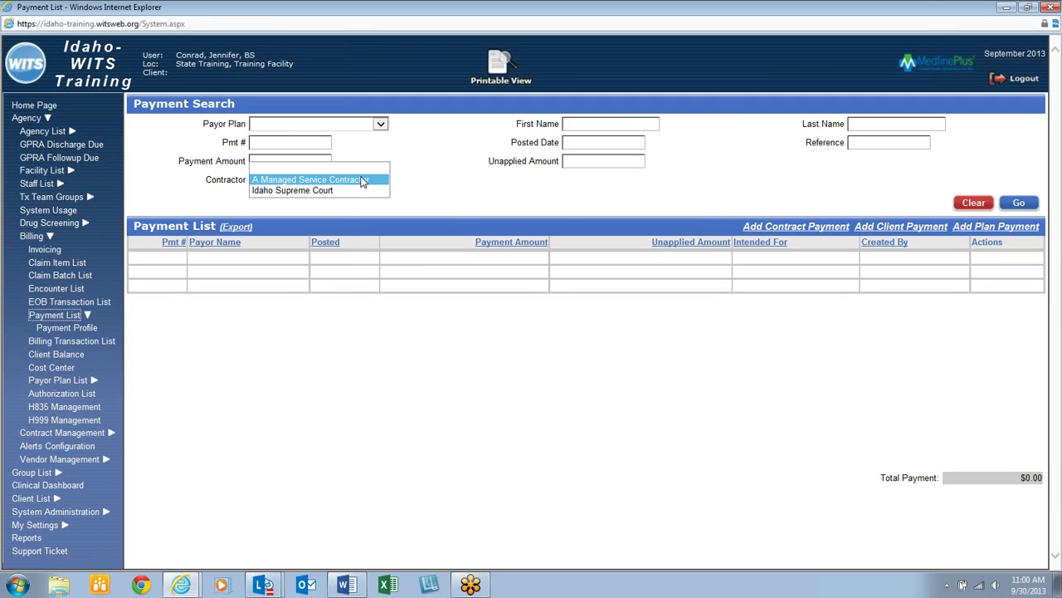
click(361, 169)
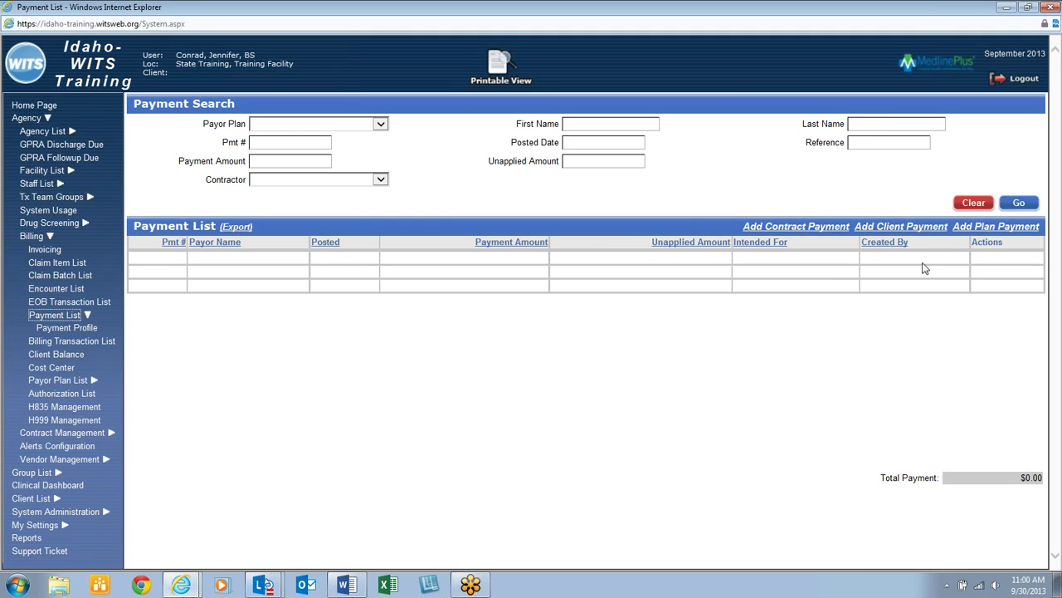
View a blank client payment profile for the client whose authorization was checked, and cancel it without saving.
click(907, 228)
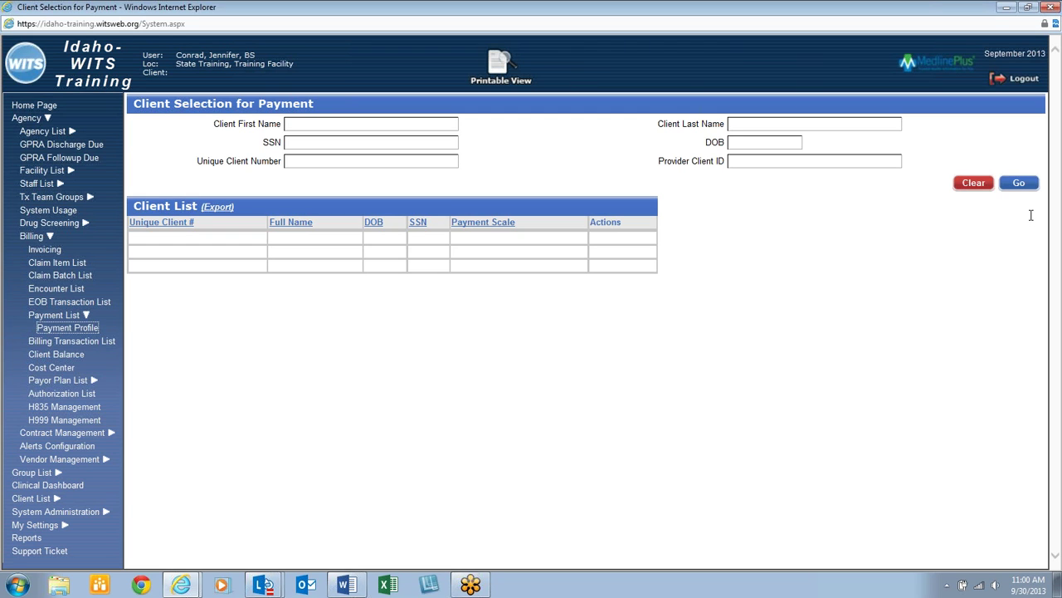
click(1020, 184)
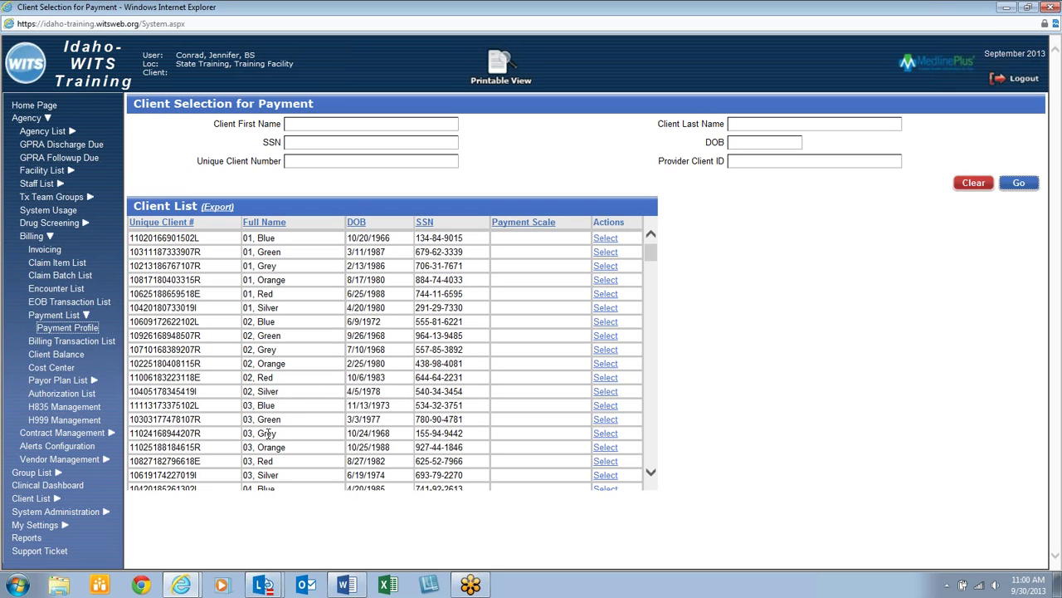
click(606, 406)
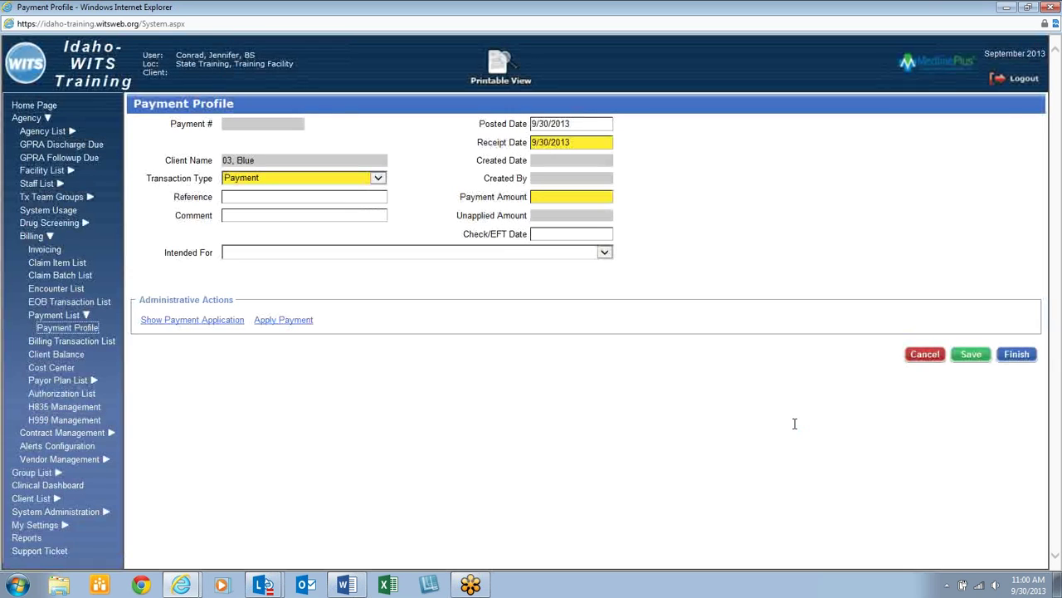
click(923, 355)
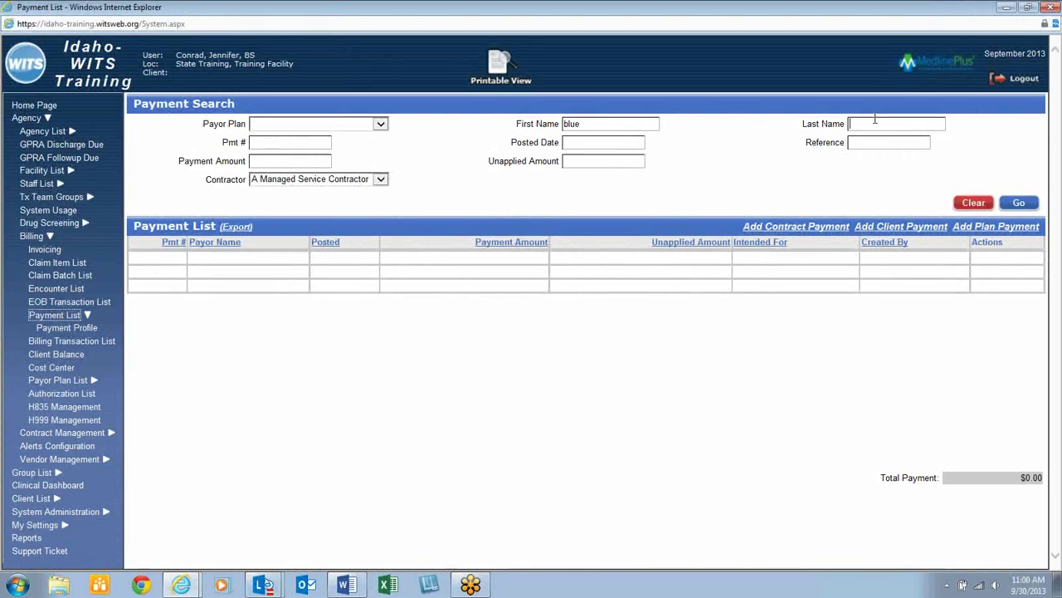
Search the payments by the client's first and last name, with A Managed Service Contractor and again without a contractor.
text(03)
click(1035, 207)
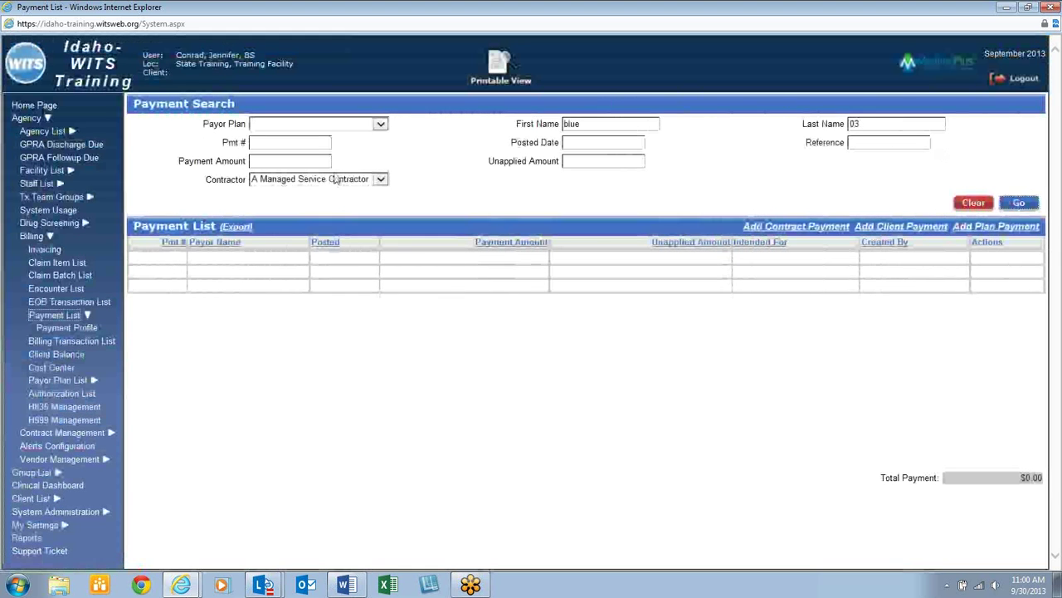
click(380, 179)
click(365, 170)
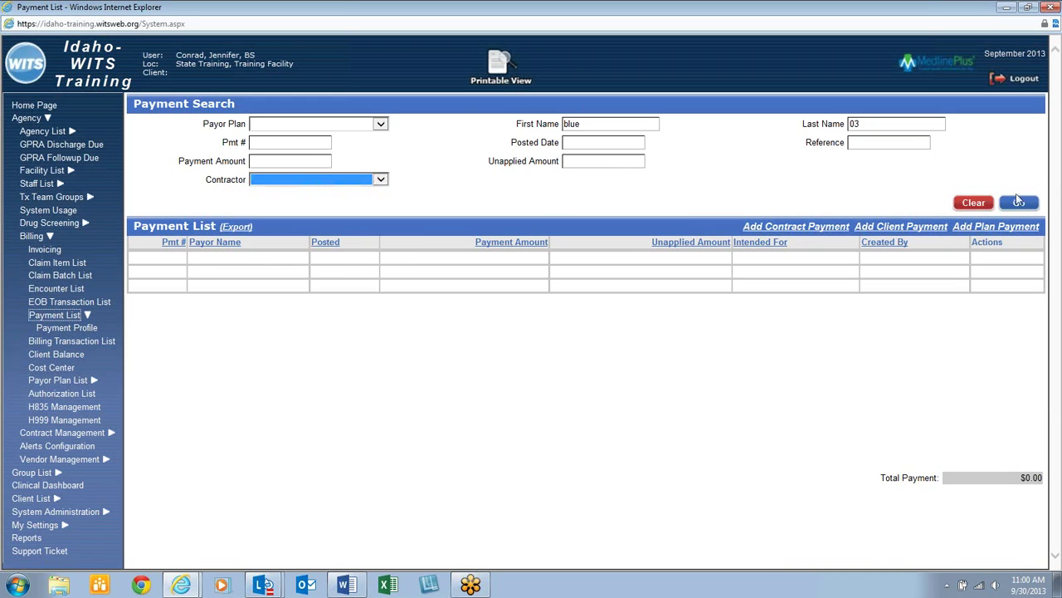
click(1016, 202)
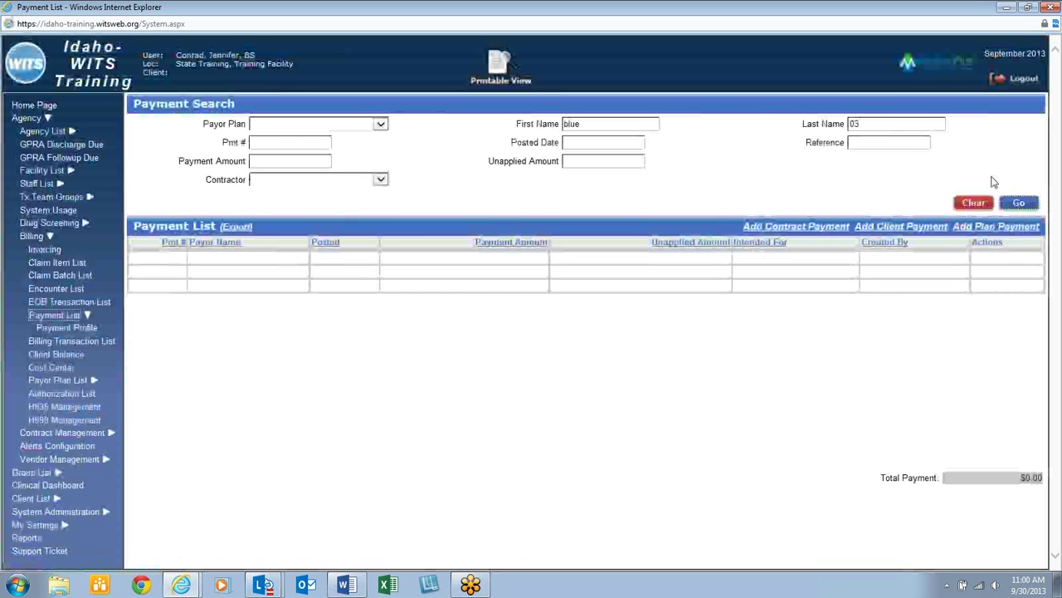
Clear the client's first and last name from the payment search and open the client selection for a new client payment.
drag(861, 124, 836, 123)
key(BackSpace)
drag(631, 124, 538, 123)
key(BackSpace)
click(876, 226)
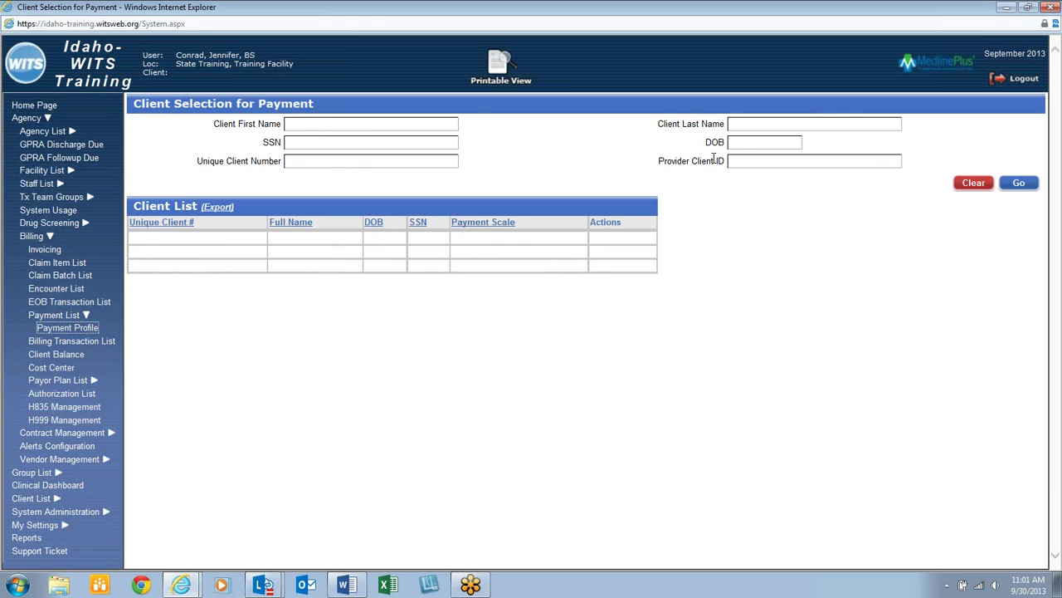
Search for the client by first and last name and select the matching client for a new payment.
click(290, 123)
text(blue)
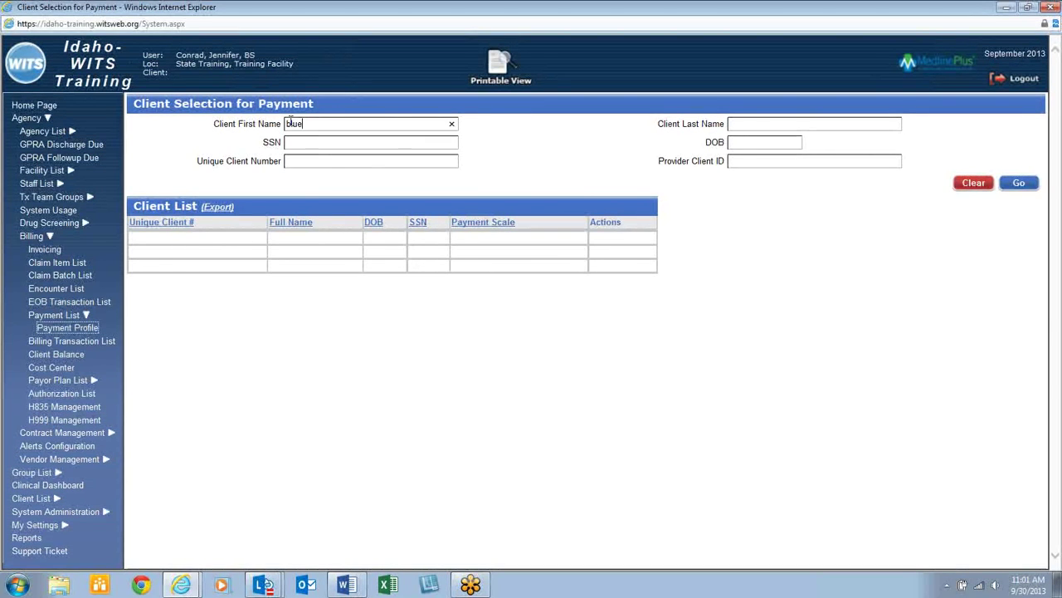
click(777, 126)
text(03)
click(1020, 182)
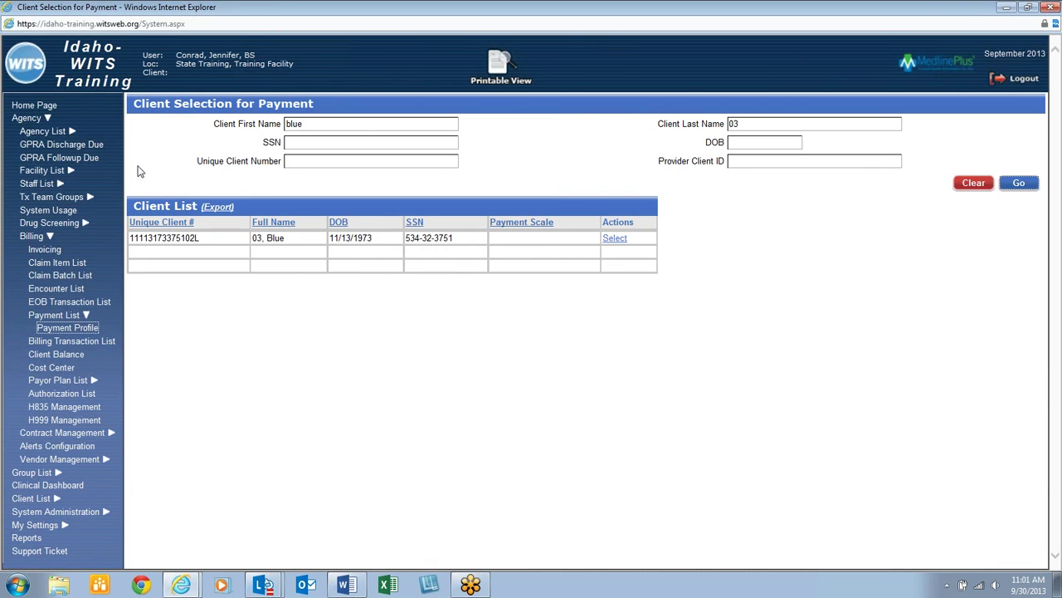
click(614, 238)
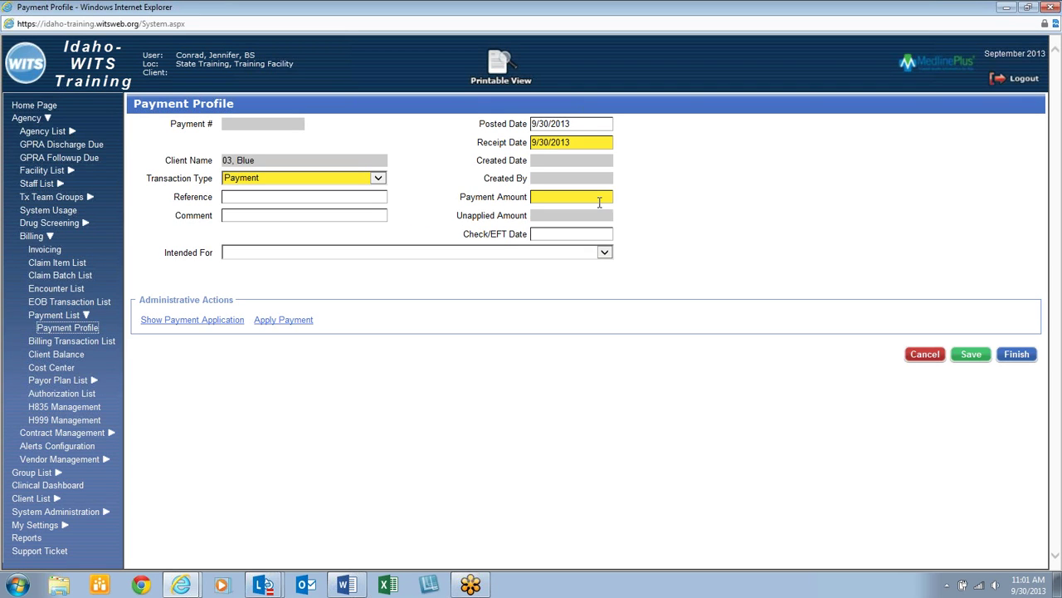
Save the client payment with an amount of $20.00 and select the 9/30/2013 H0001/HF/HF encounter for applying it.
click(304, 329)
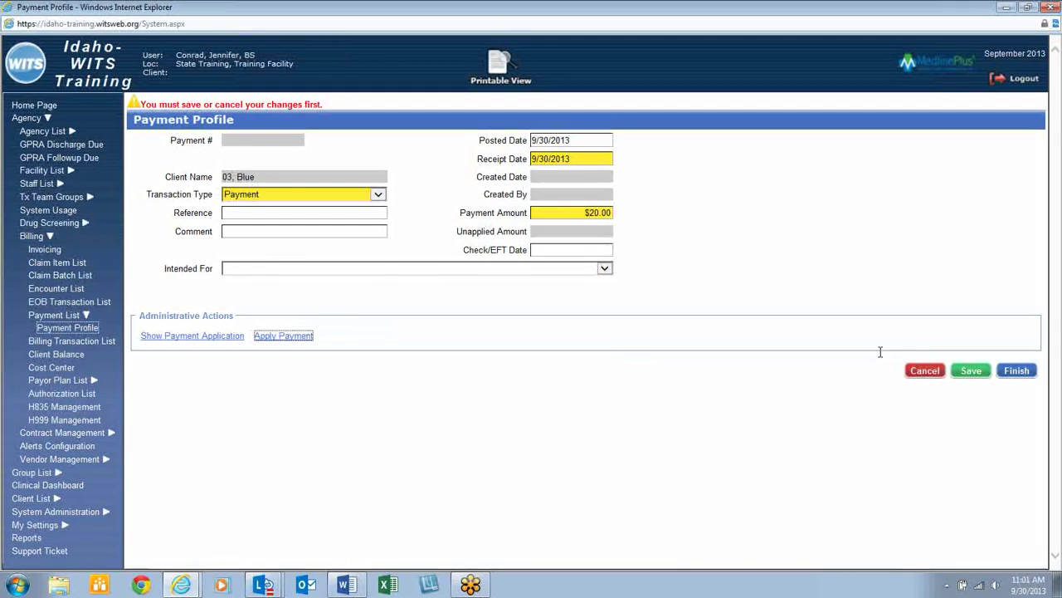
click(959, 372)
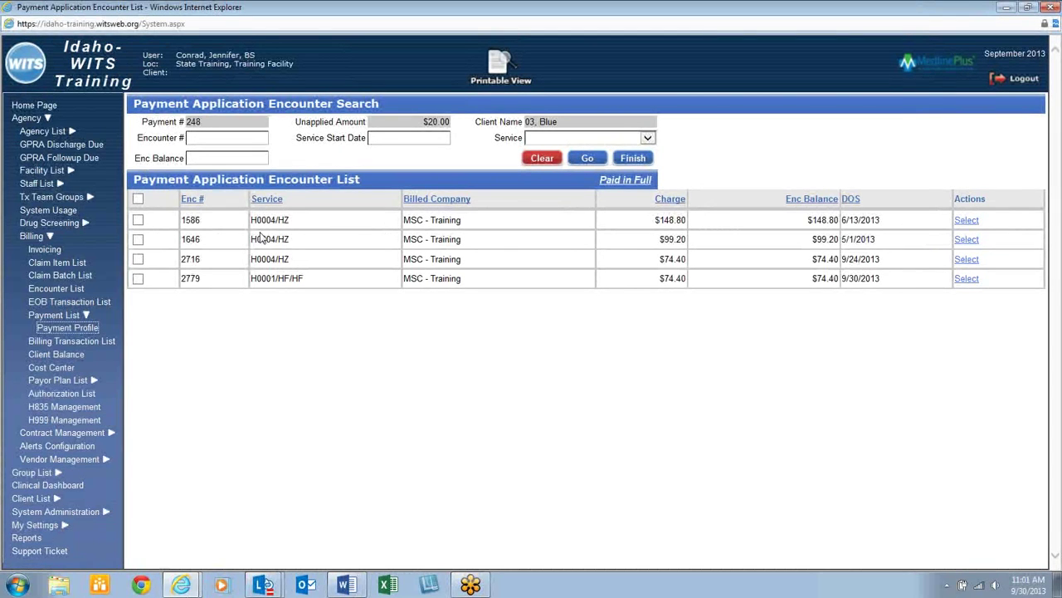
click(138, 278)
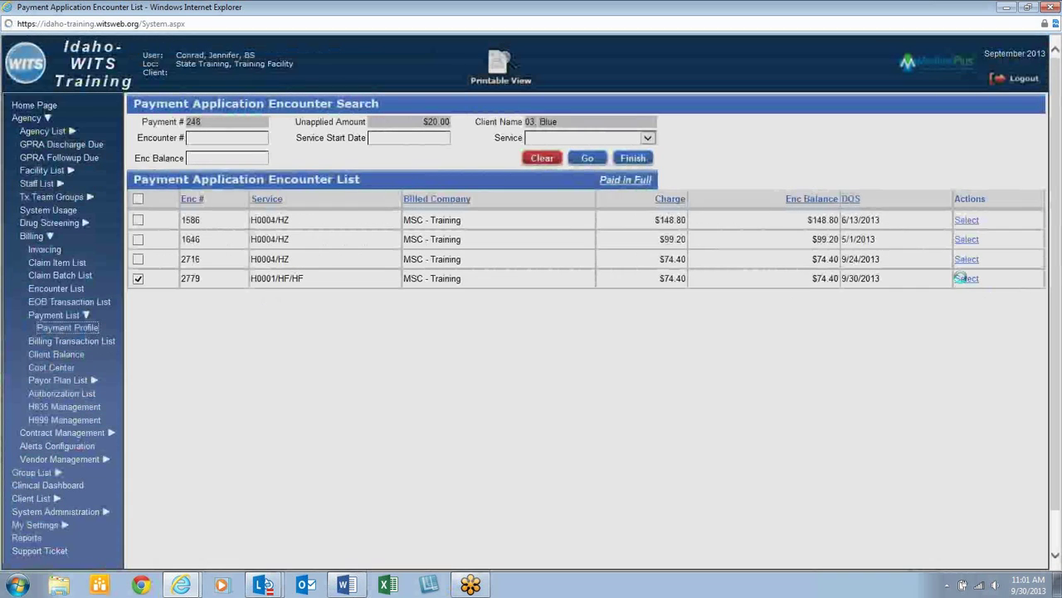
click(966, 278)
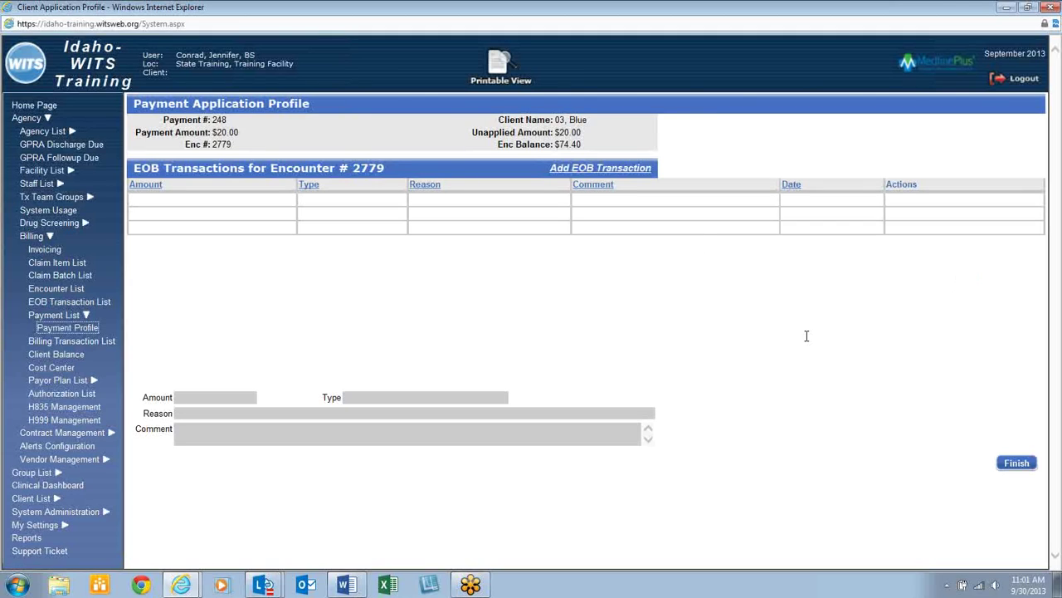
Add an EOB transaction of 20 with type Payment to the encounter and finish applying the client payment.
click(586, 172)
click(233, 397)
text(20)
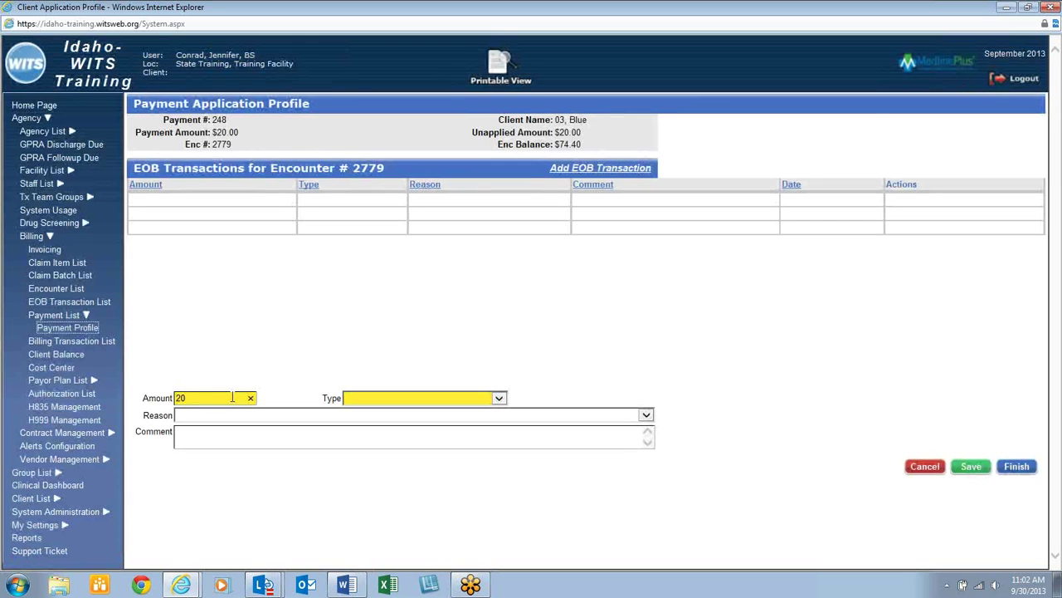
click(378, 400)
click(365, 409)
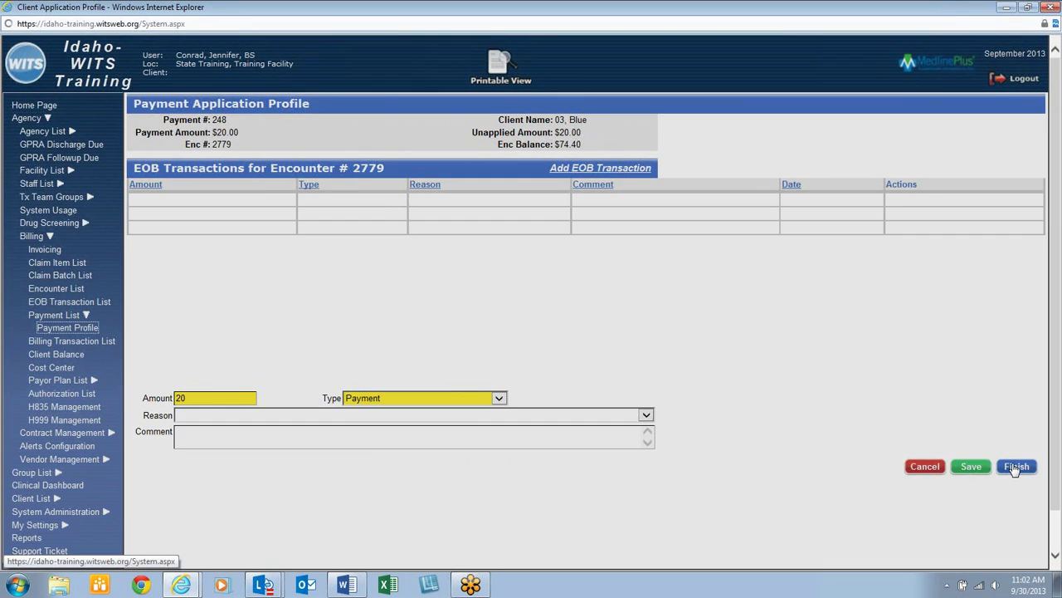
click(1017, 467)
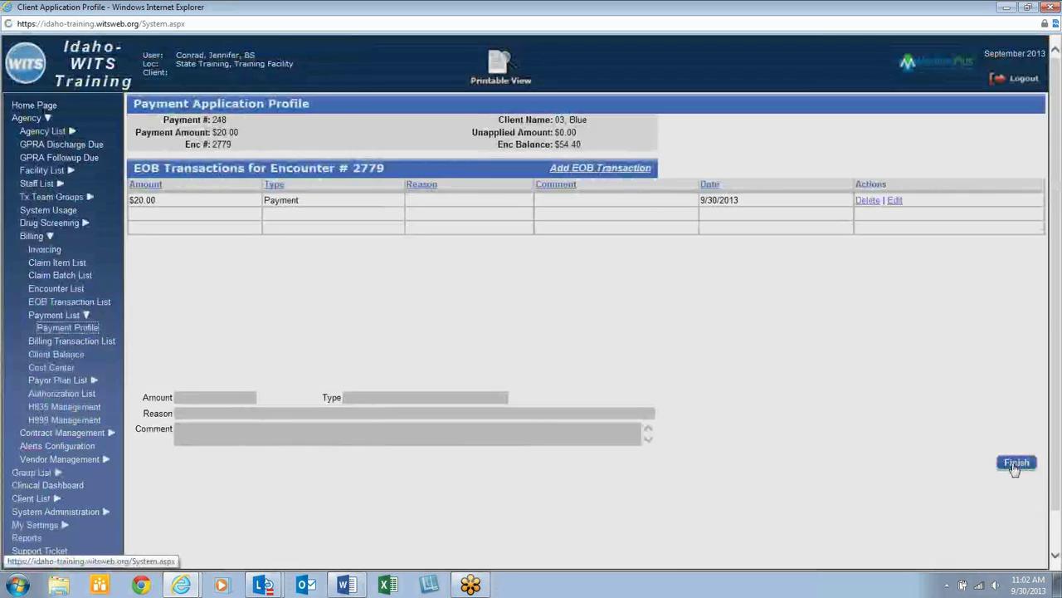
click(1015, 464)
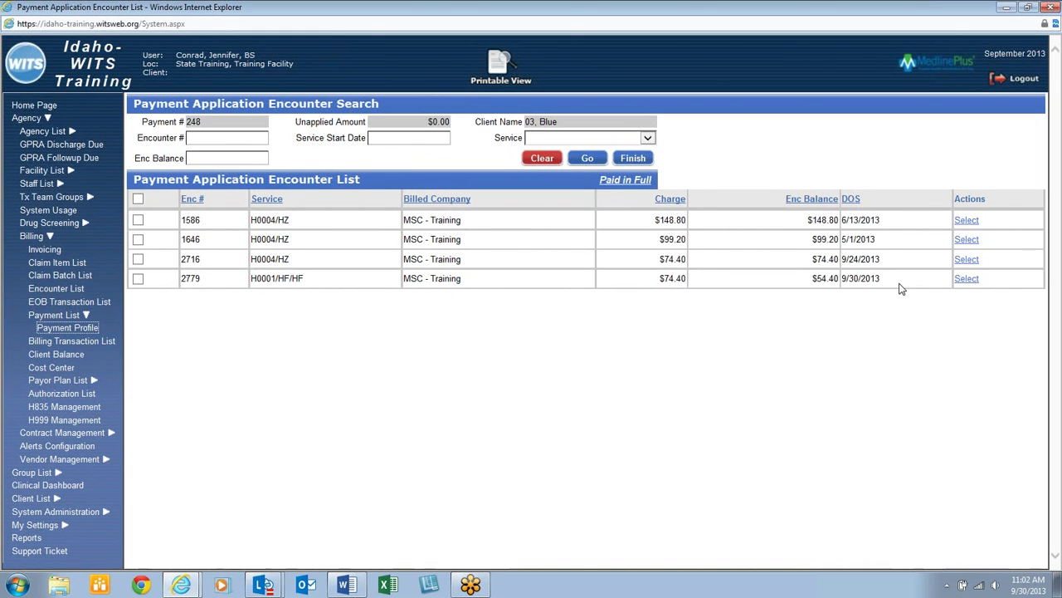
click(644, 158)
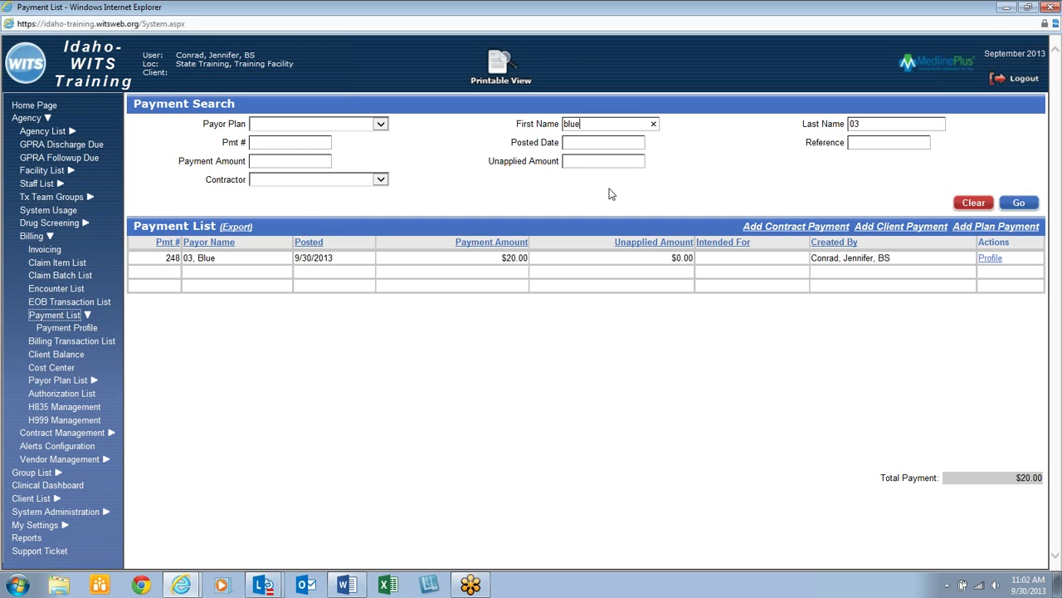
Clear the client name from the payment search and search for payments with an unapplied amount >0.
click(976, 199)
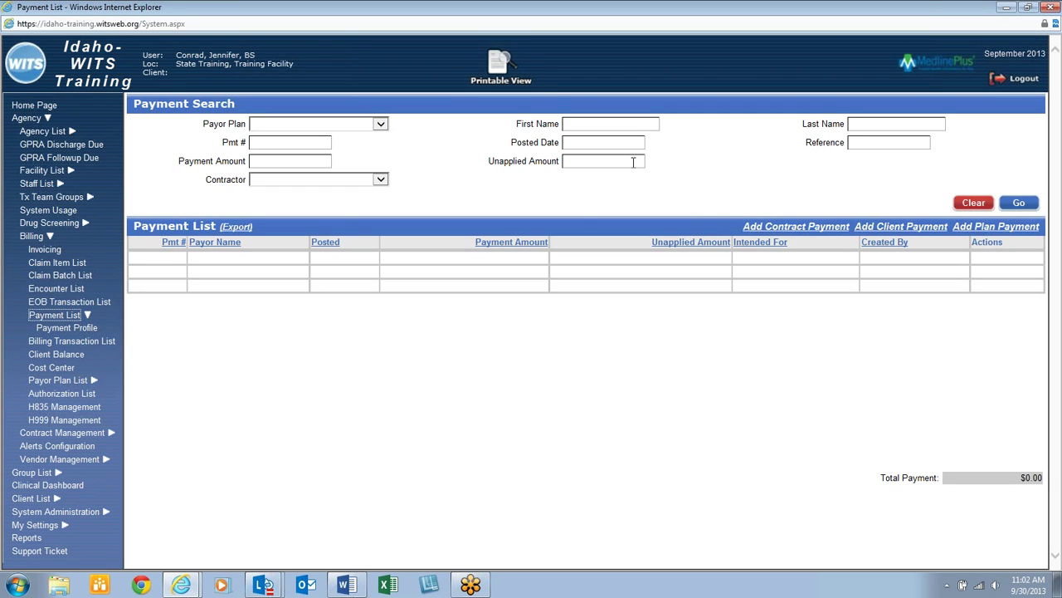
text(>0)
click(1019, 204)
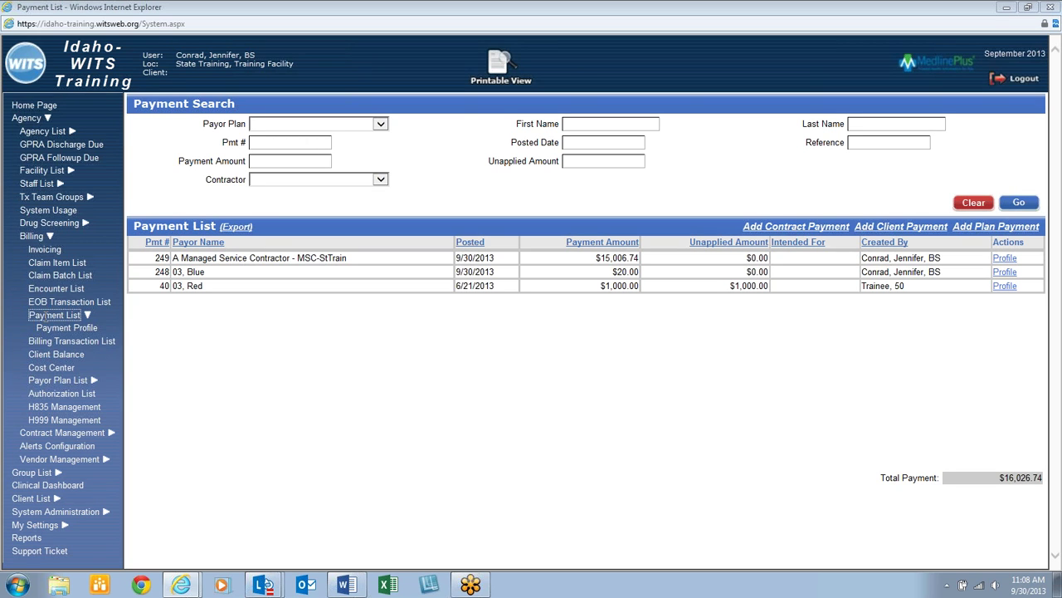
Search the payments without filters, for the contractor A Managed Service Contractor, and again with all filters cleared.
click(1029, 205)
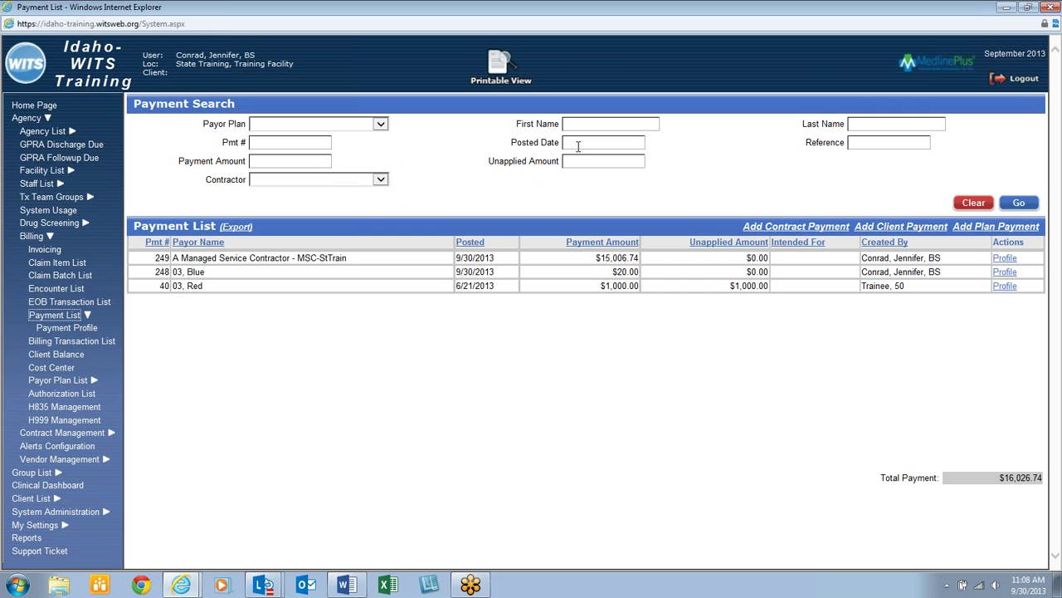
click(381, 181)
click(365, 192)
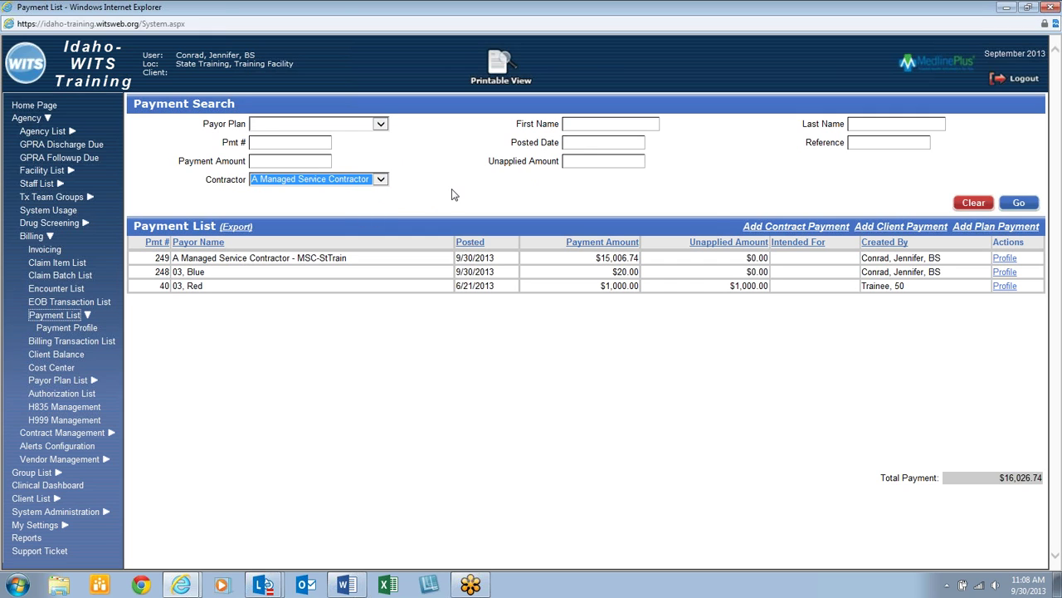
click(1017, 206)
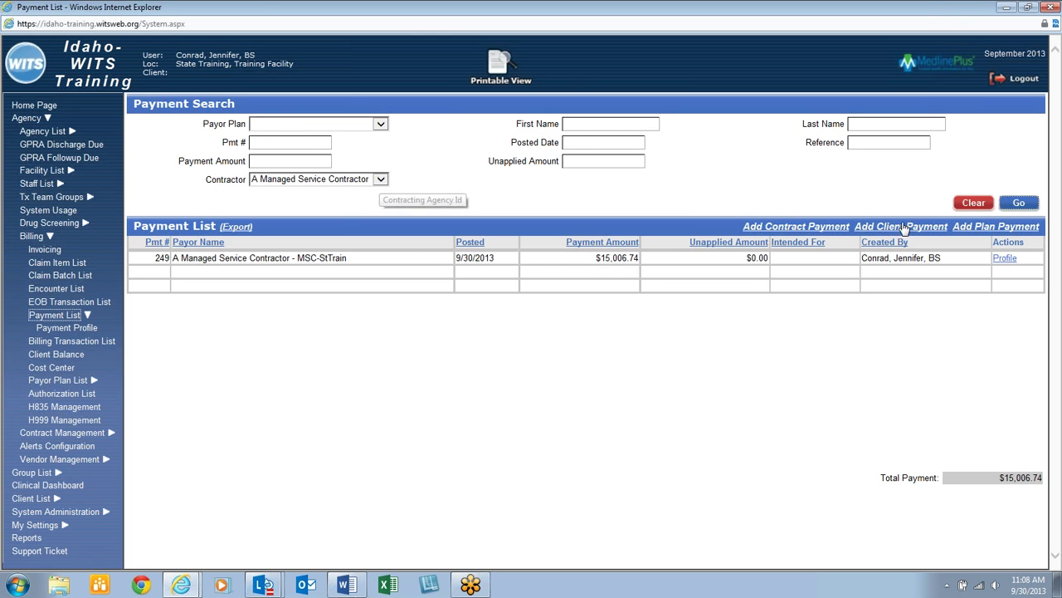
click(975, 212)
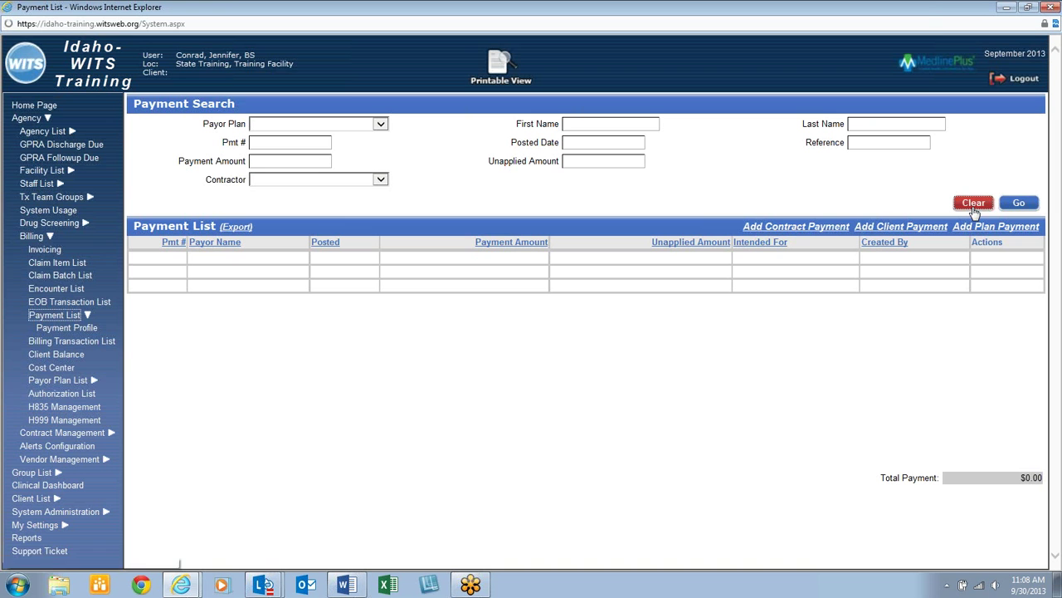
click(1035, 204)
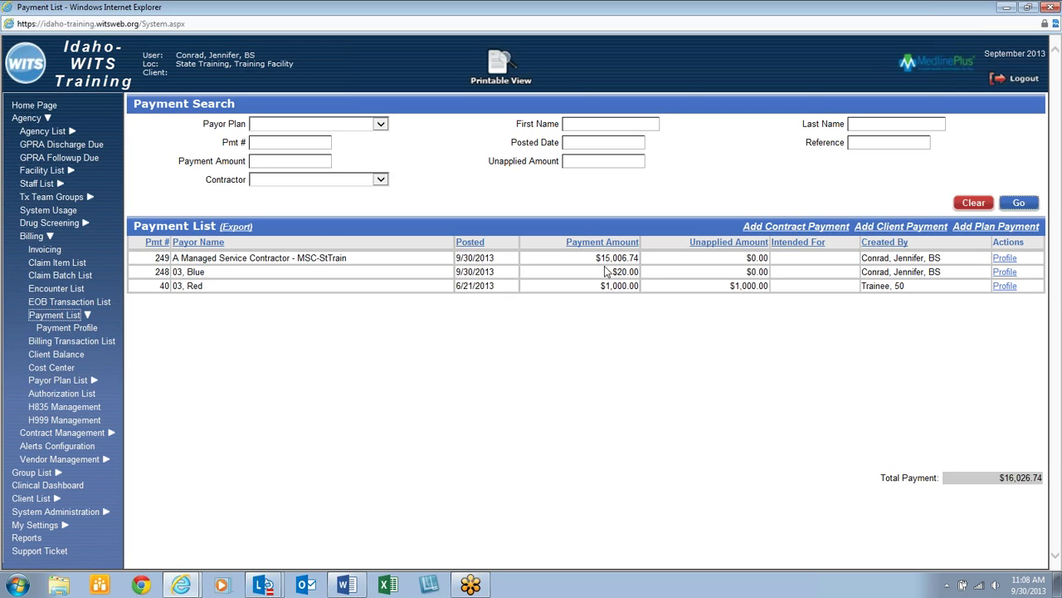
Open the 9/30/2013 A Managed Service Contractor payment and examine the EOB transactions in its payment application.
click(1005, 259)
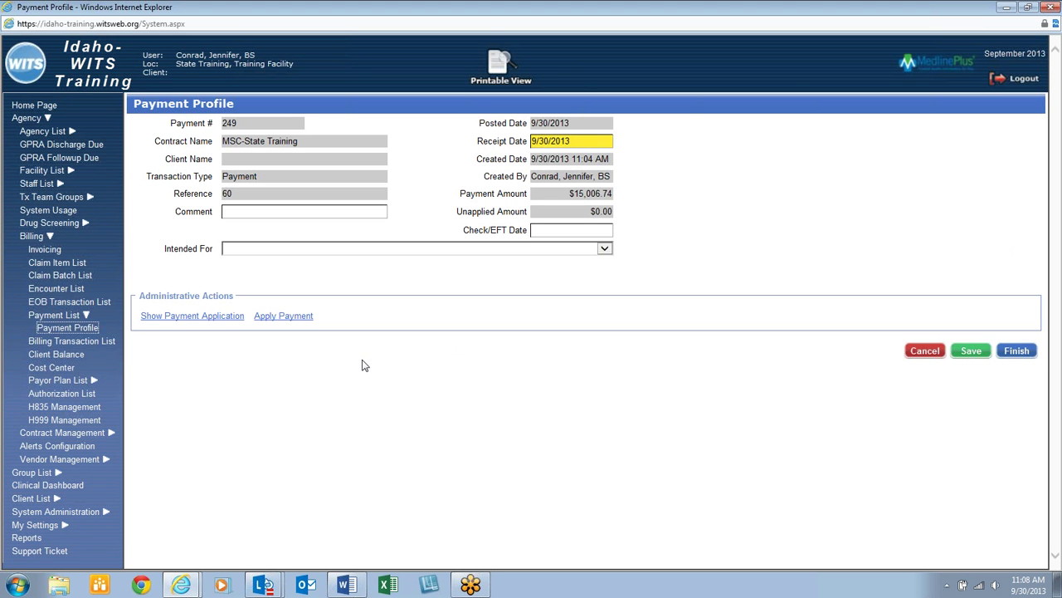
click(218, 316)
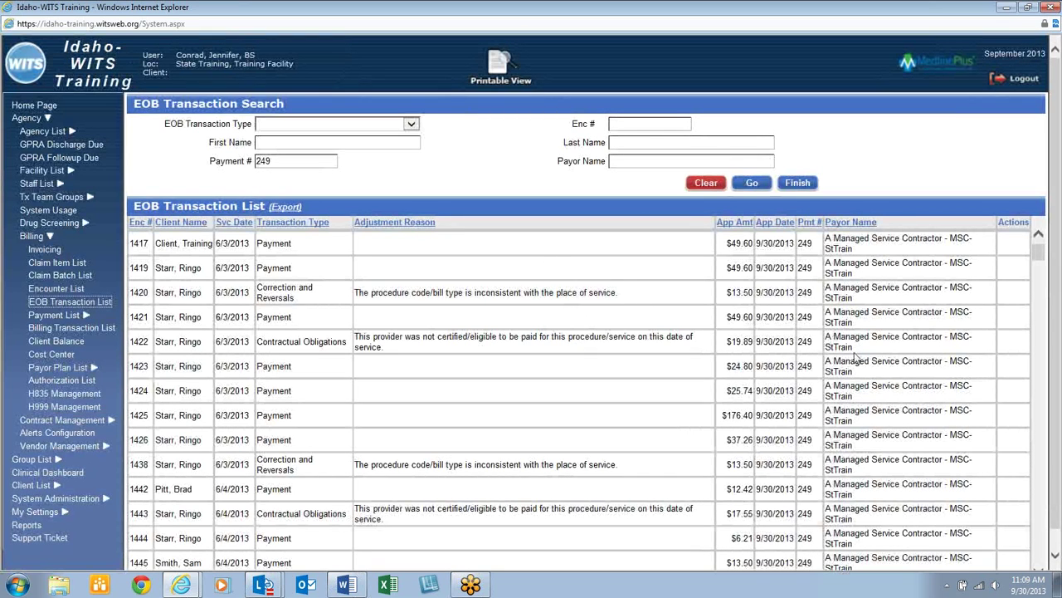
scroll(859, 355, down, 1)
scroll(859, 355, down, 6)
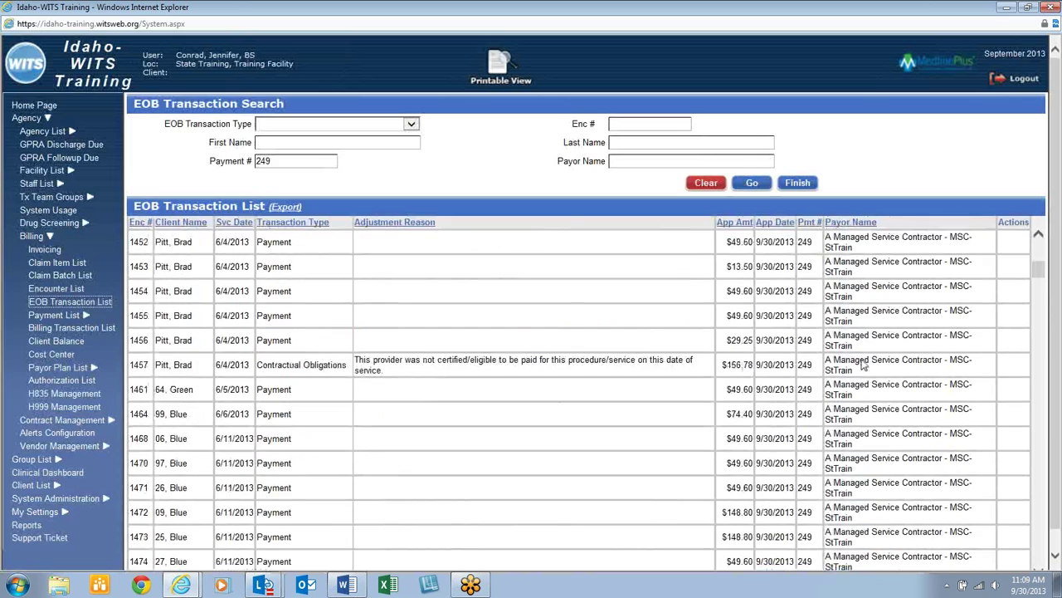
scroll(863, 365, down, 6)
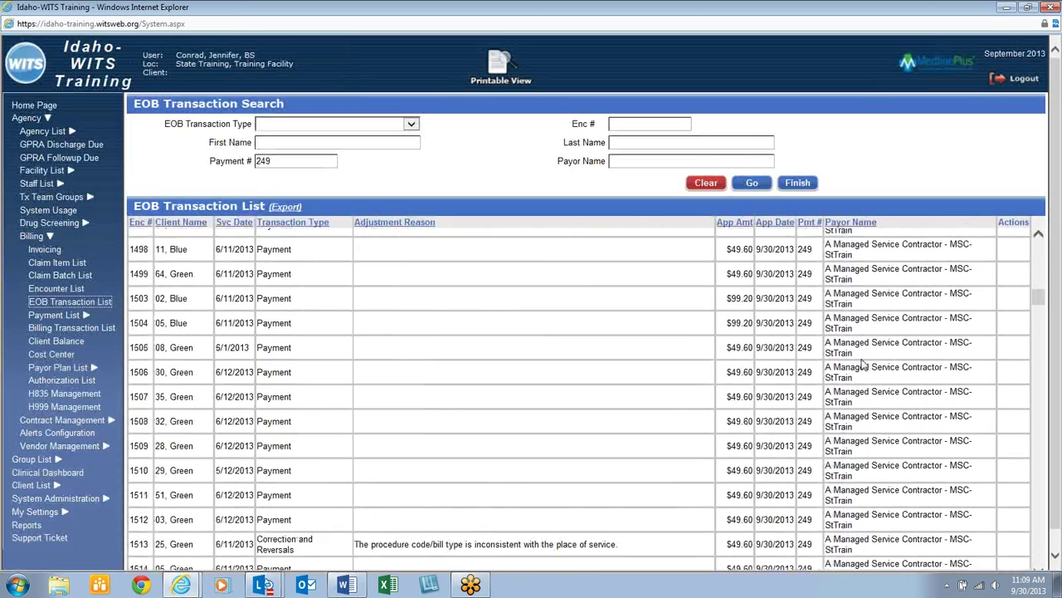
scroll(863, 358, down, 6)
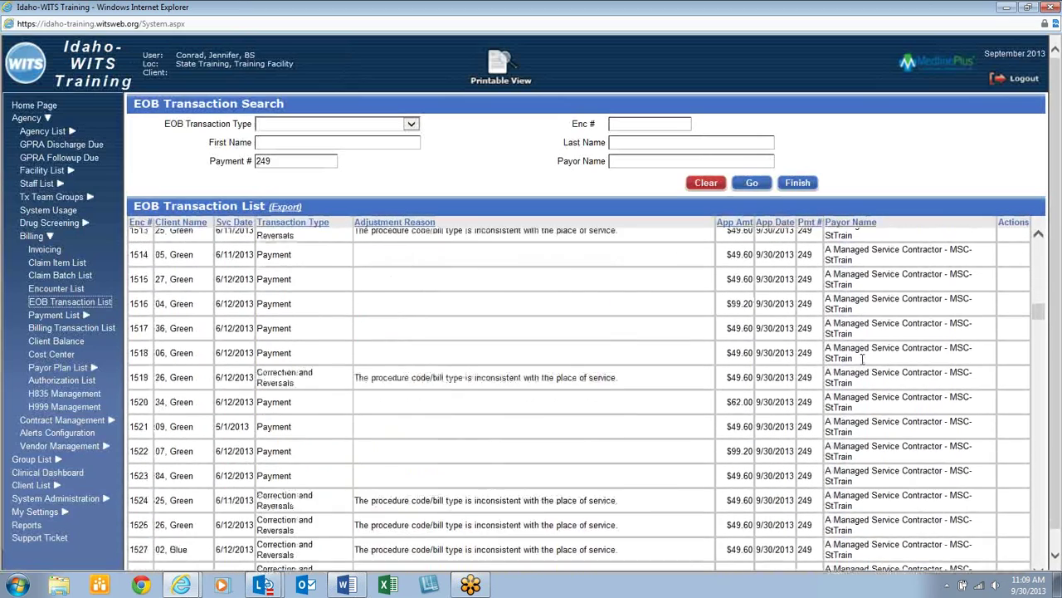
scroll(863, 365, down, 6)
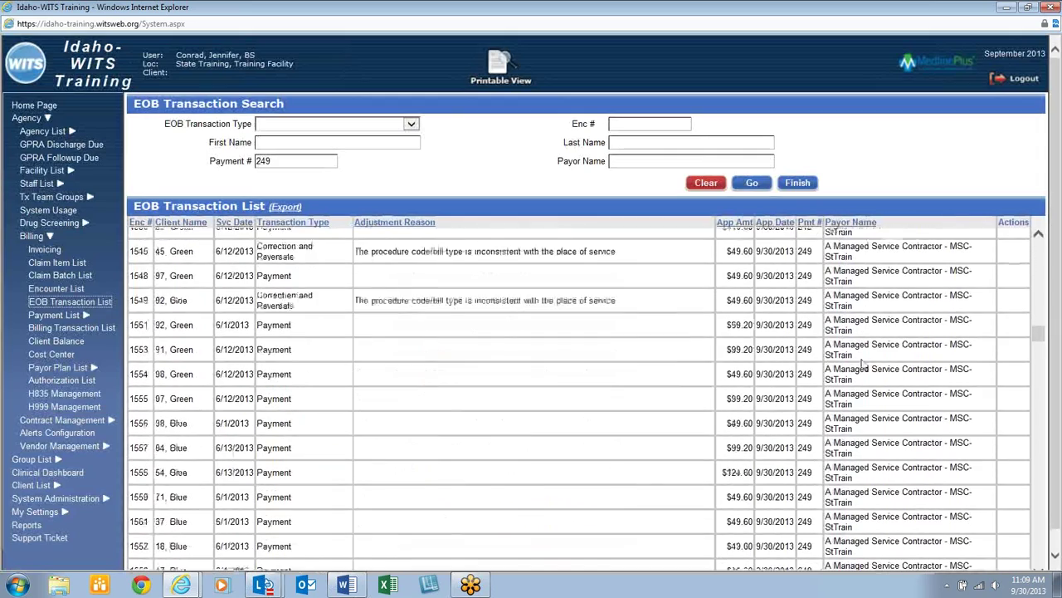
scroll(863, 363, down, 6)
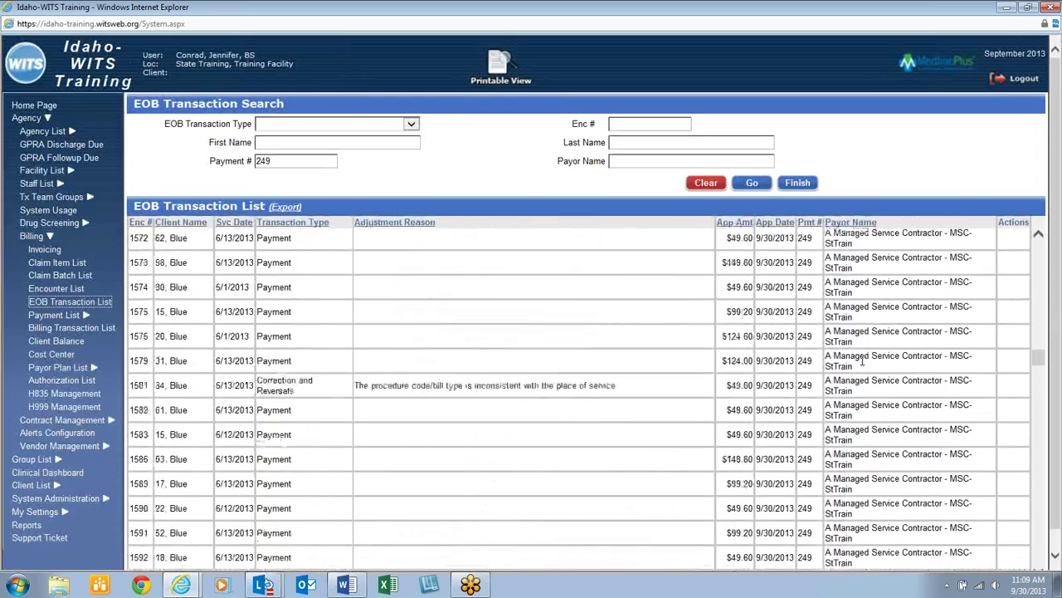
scroll(863, 361, up, 6)
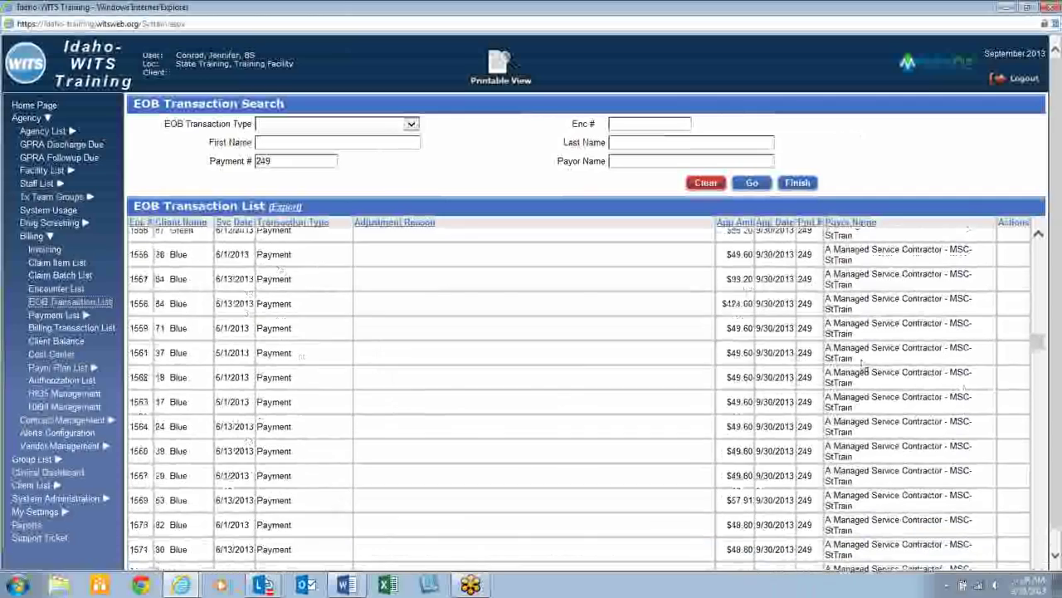
scroll(863, 361, up, 8)
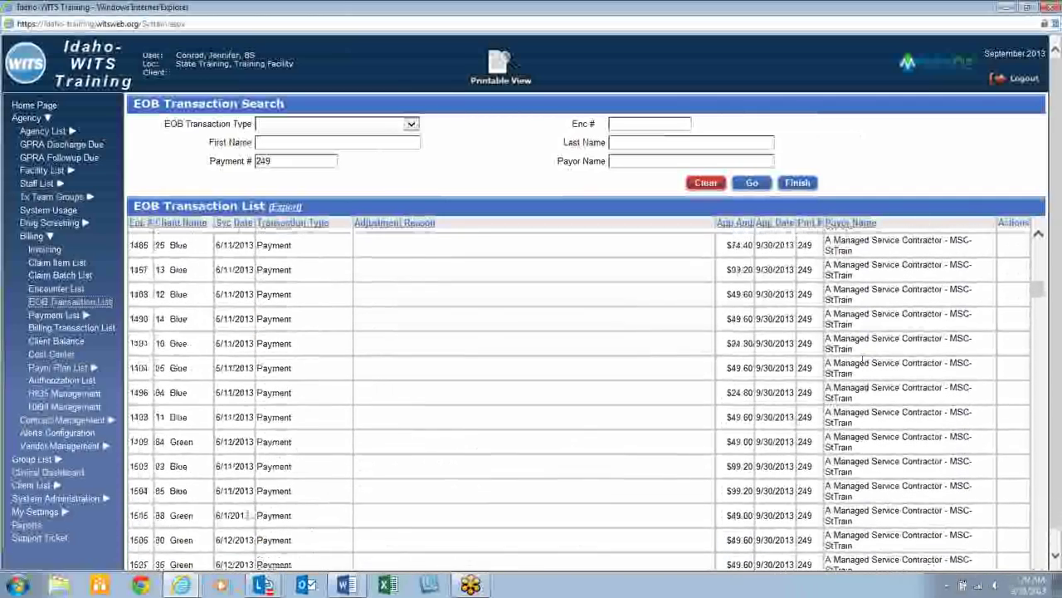
scroll(863, 358, up, 5)
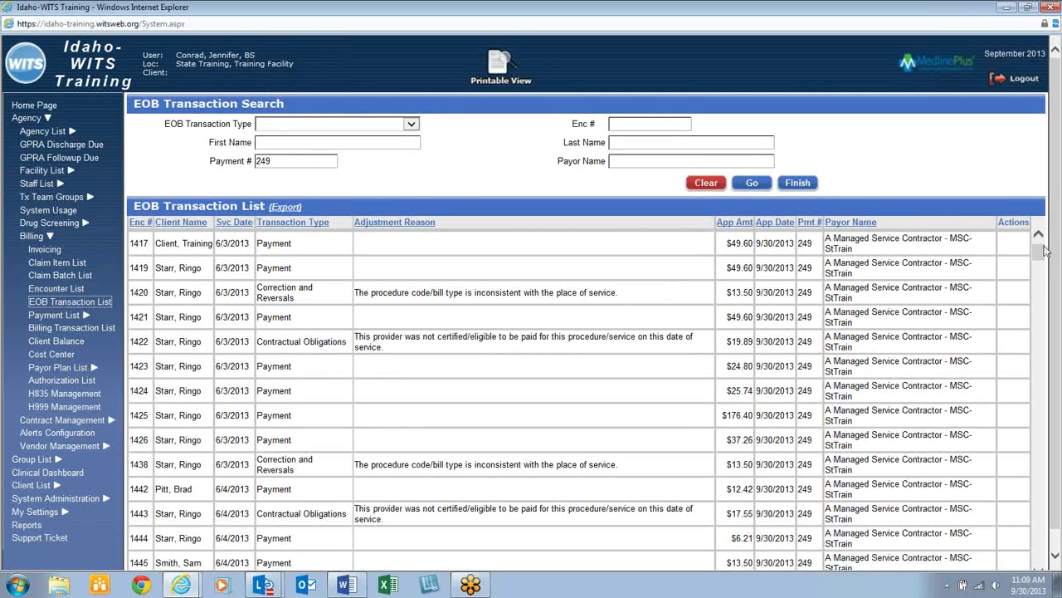
mouse_move(1039, 255)
mouse_down()
mouse_move(1041, 555)
mouse_move(1039, 241)
mouse_up()
Search the client balances for clients with a balance due >0.
click(58, 341)
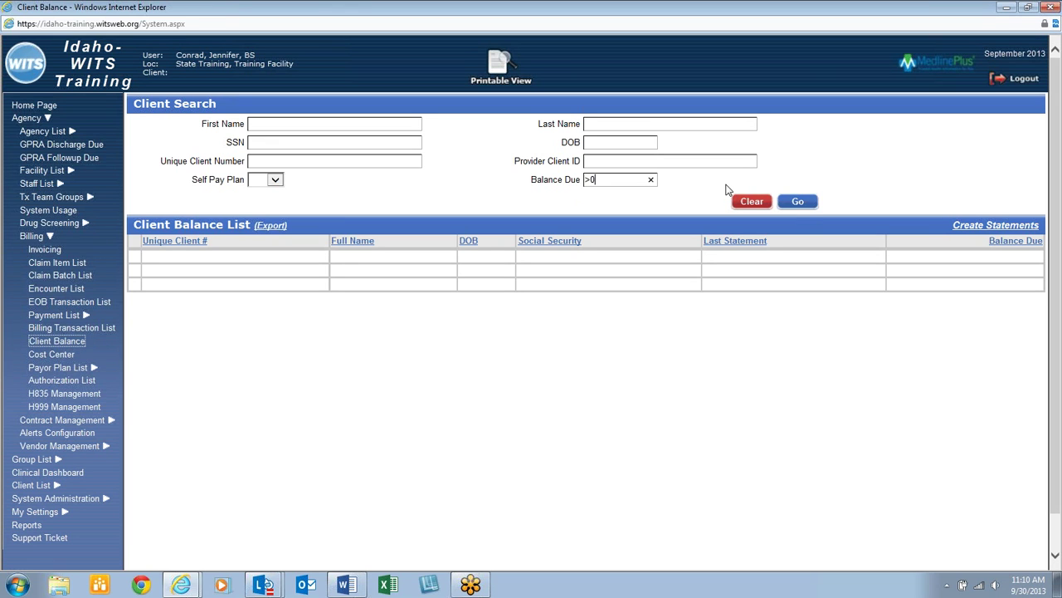
click(800, 205)
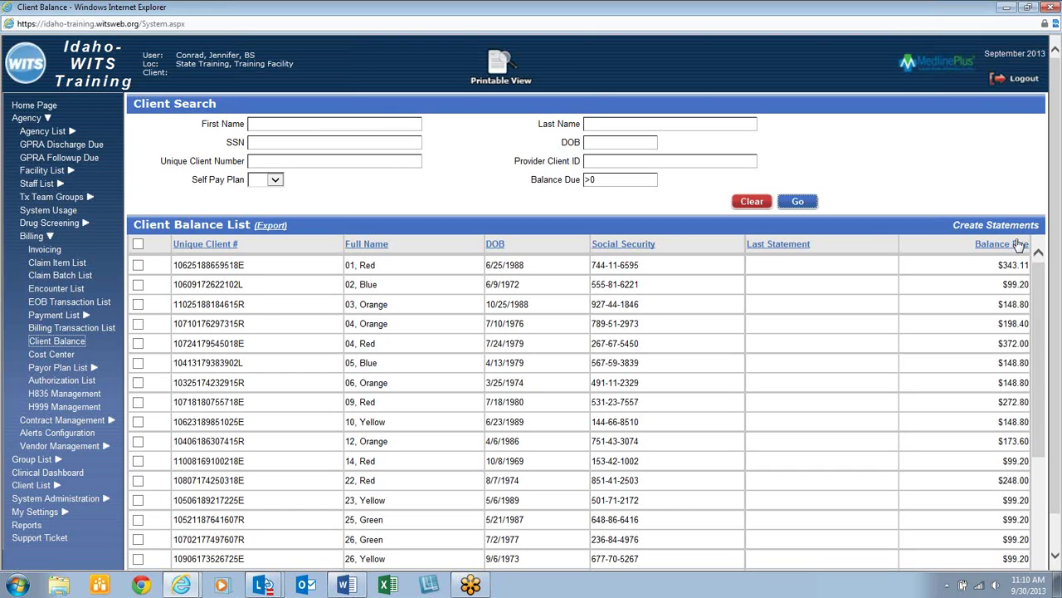
mouse_move(1034, 297)
mouse_down()
mouse_move(1042, 451)
mouse_move(1039, 279)
mouse_up()
Start creating statements for the first three clients in the balance list, with transaction dates from 6/1/13 to 9/30/13.
click(138, 266)
click(138, 285)
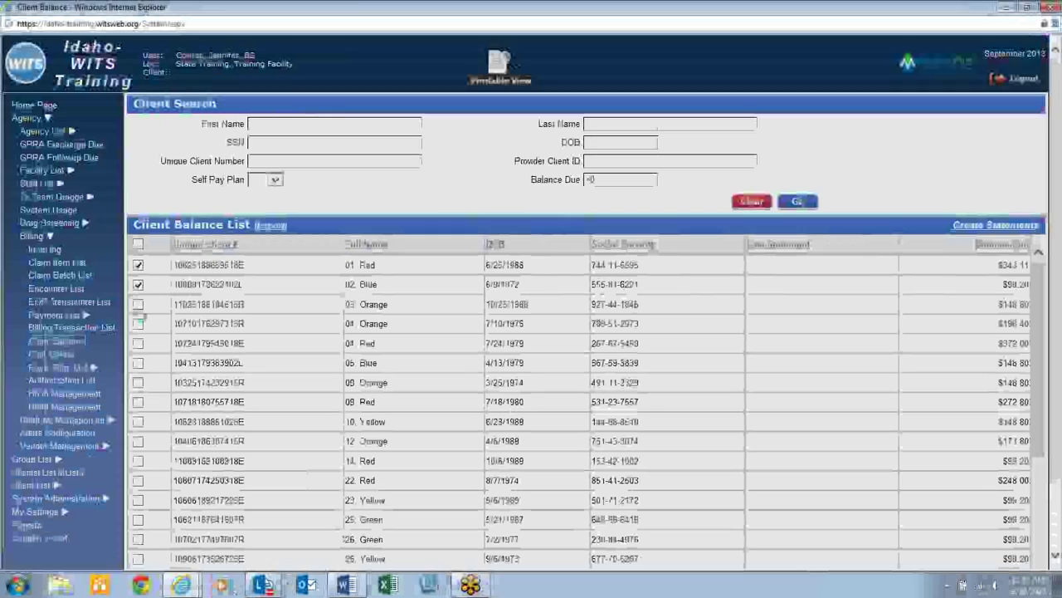
click(137, 305)
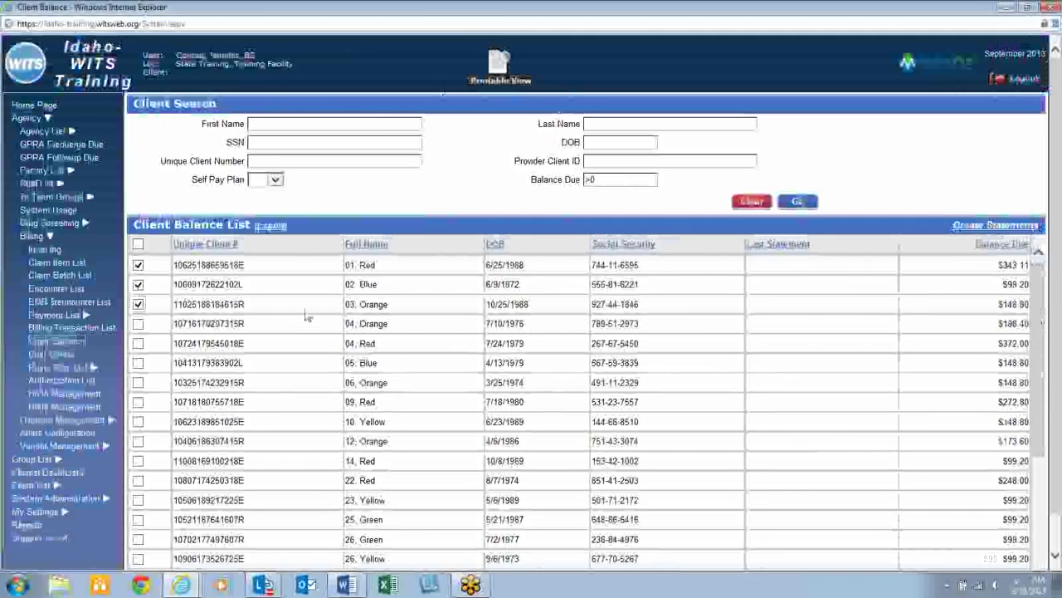
click(1005, 226)
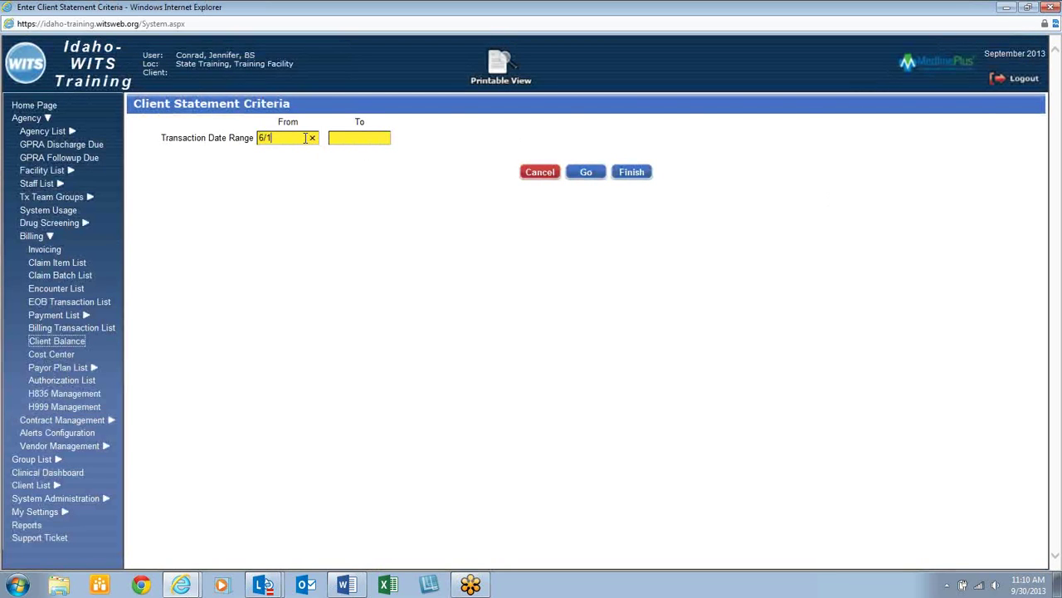
click(340, 139)
text(9/30/13)
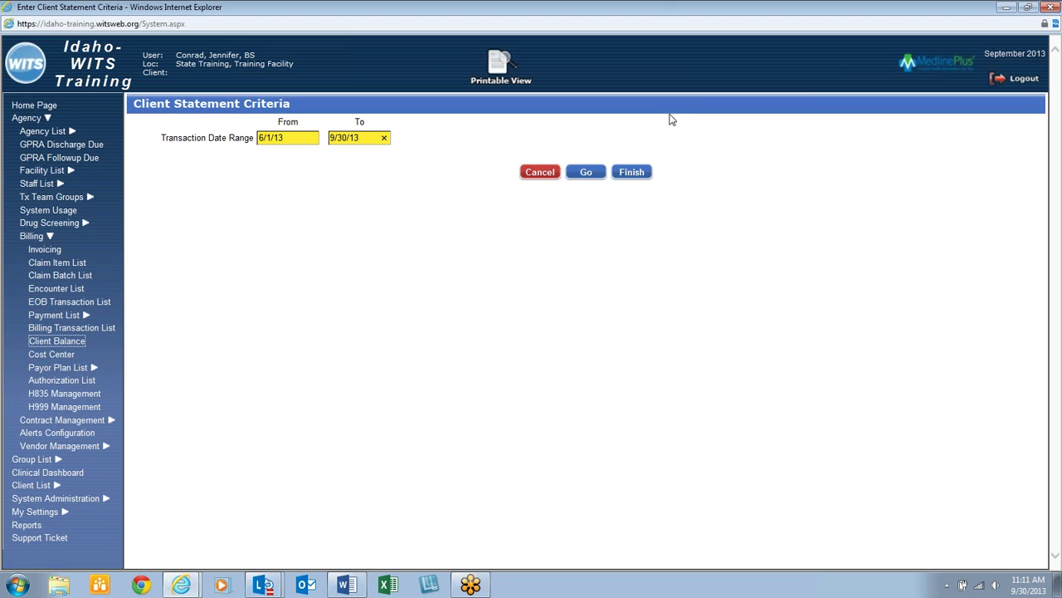
Generate the statements for the three selected clients, view the first one, and return to the client balance list.
click(601, 173)
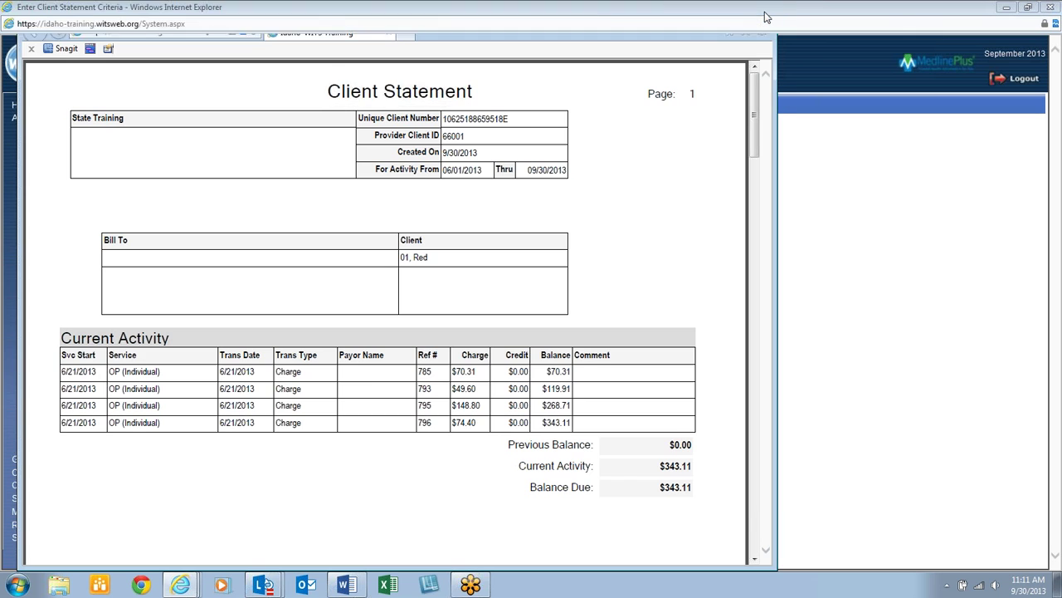
click(767, 16)
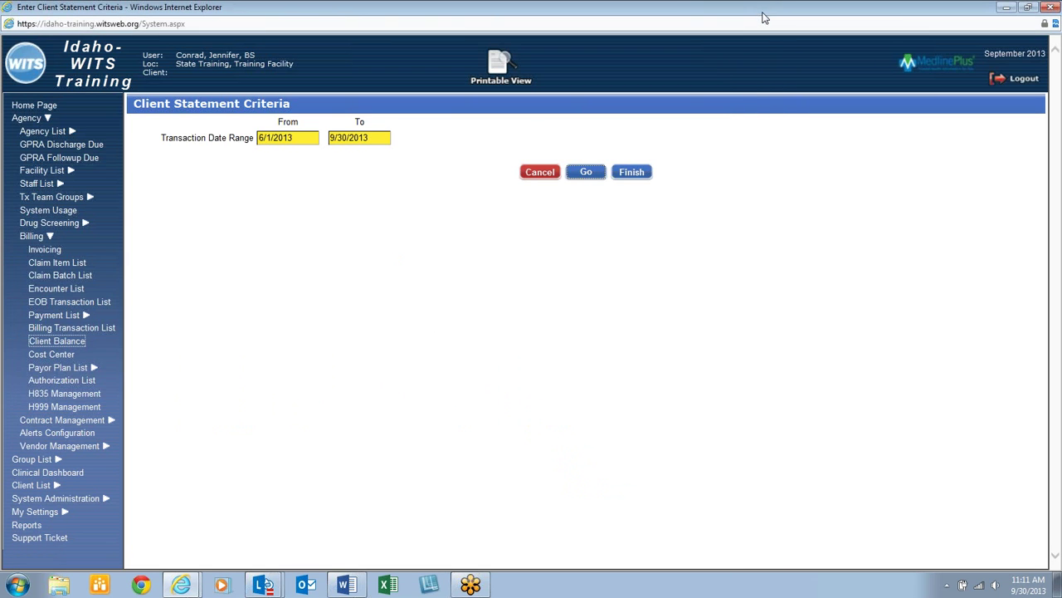
click(182, 587)
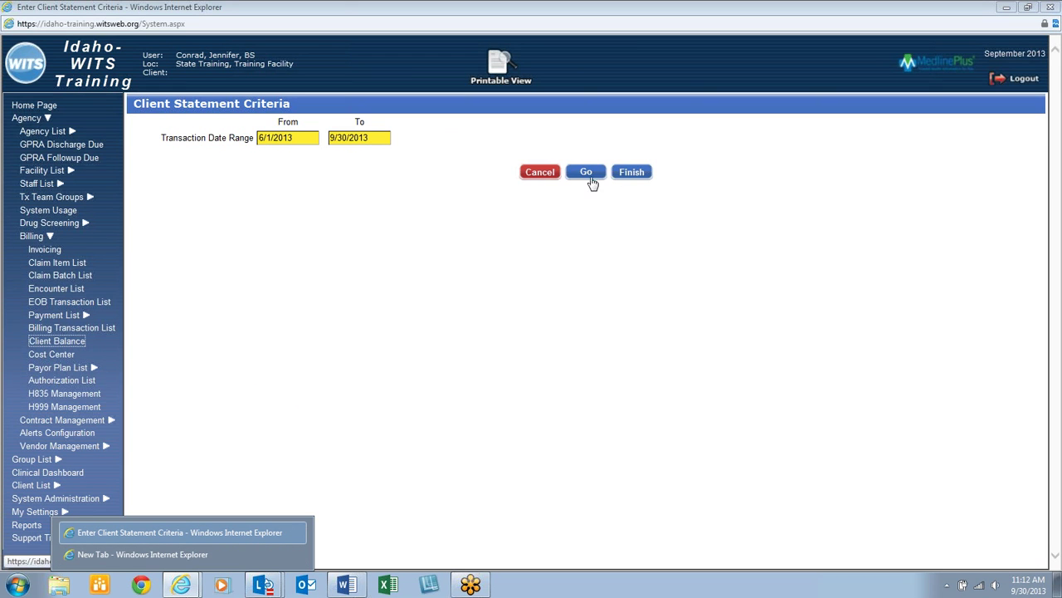
click(636, 174)
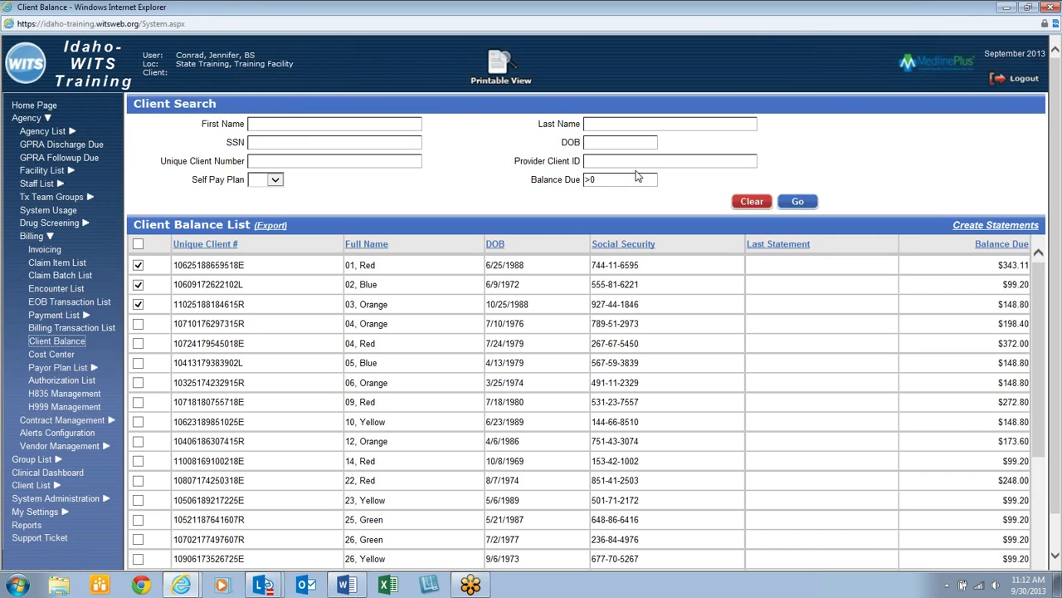
Generate and view a statement for only the sixth client in the balance list, with transaction dates from 6/1/2013 to 9/30/2013.
click(138, 284)
click(138, 265)
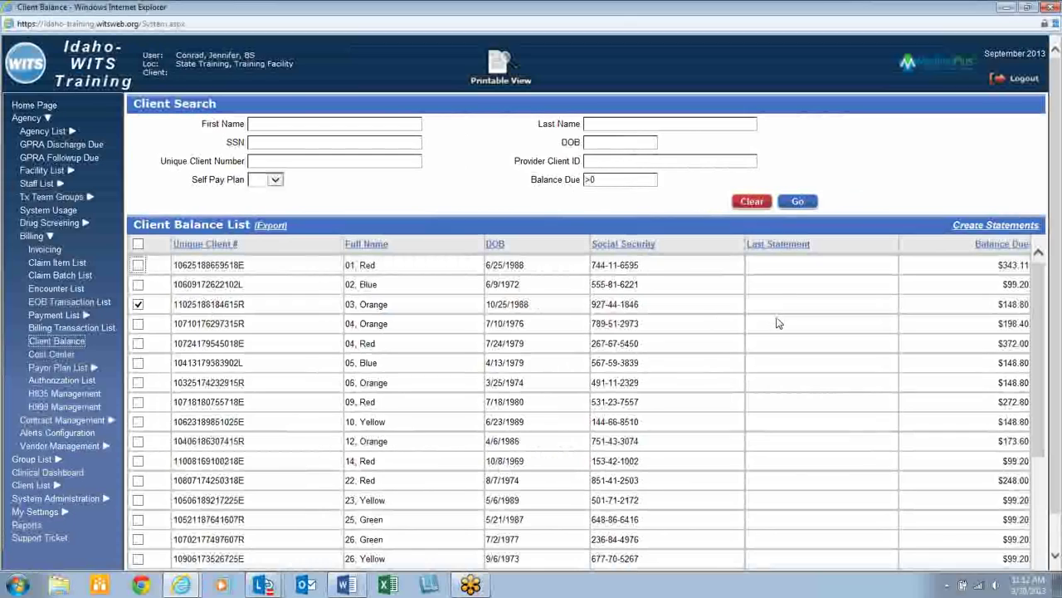
click(138, 306)
click(138, 342)
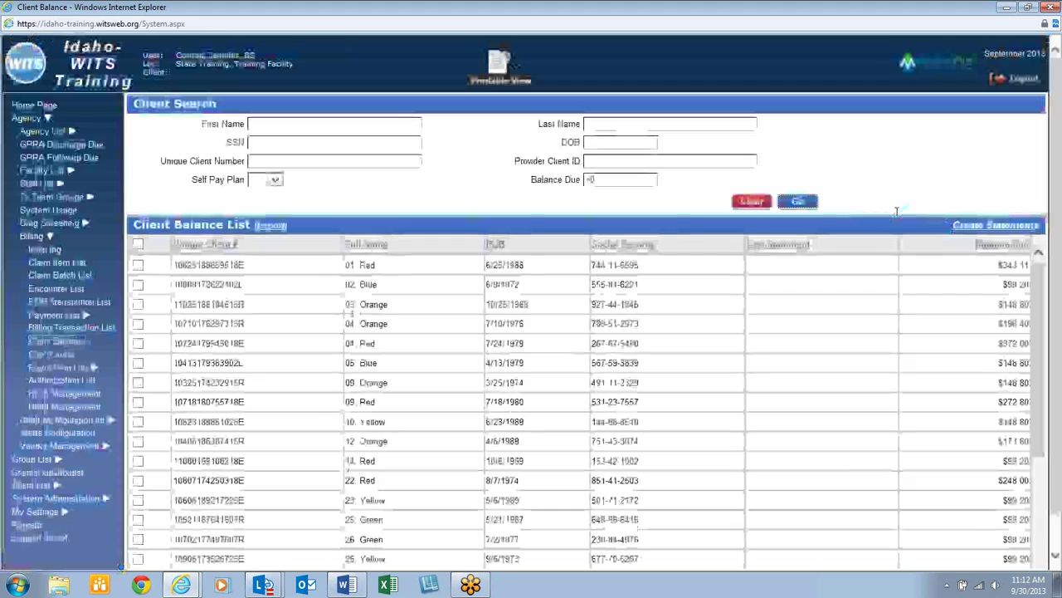
click(138, 364)
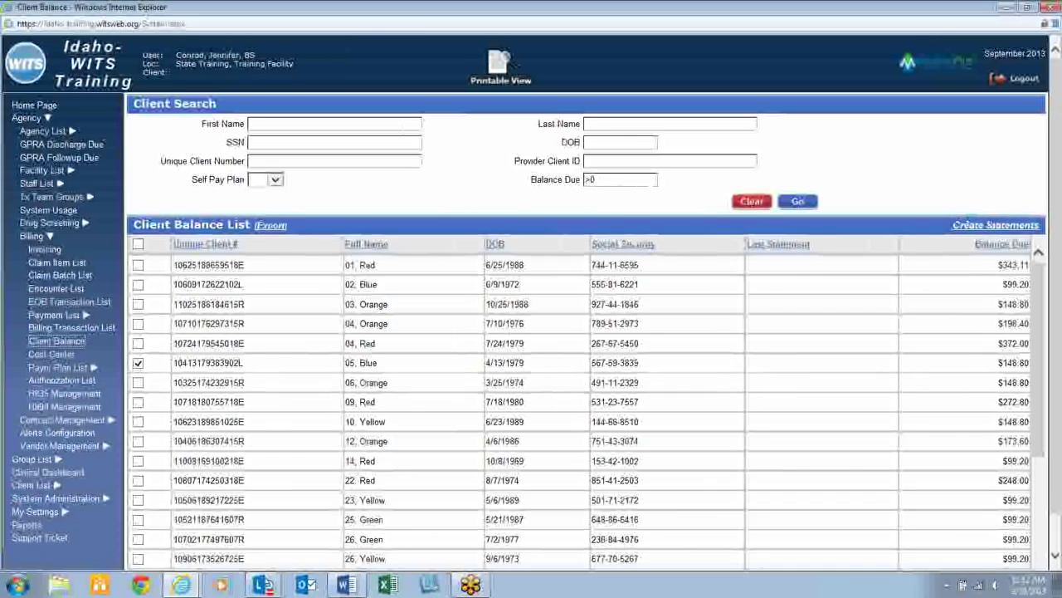
click(995, 225)
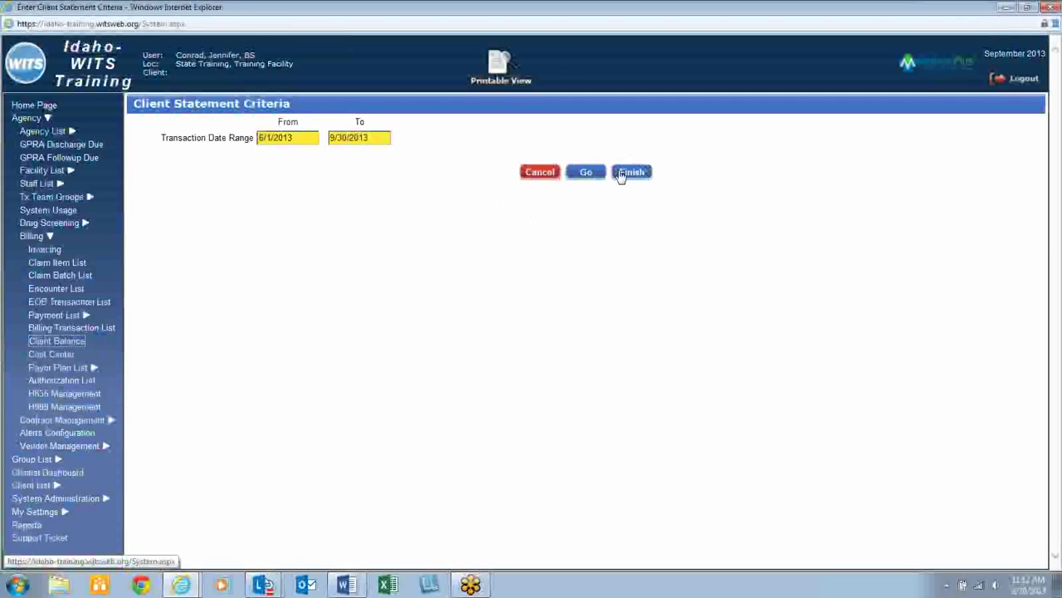
click(599, 176)
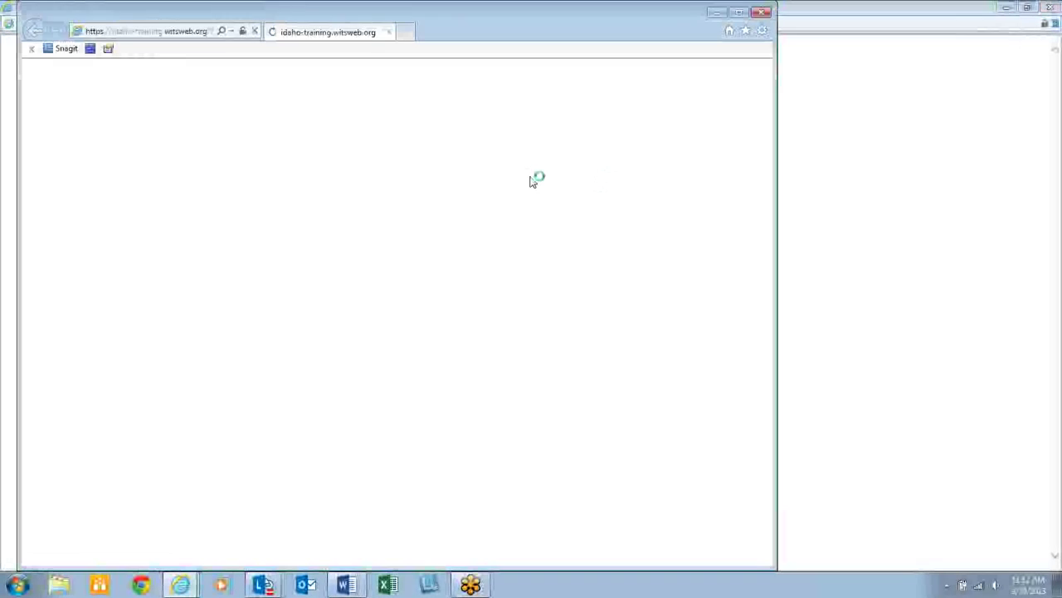
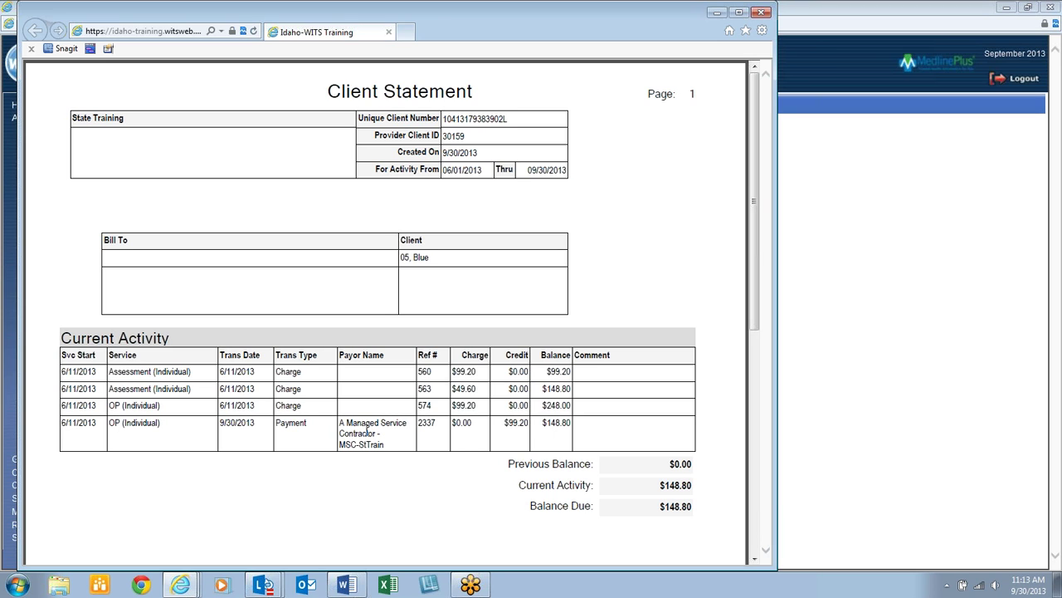
click(761, 12)
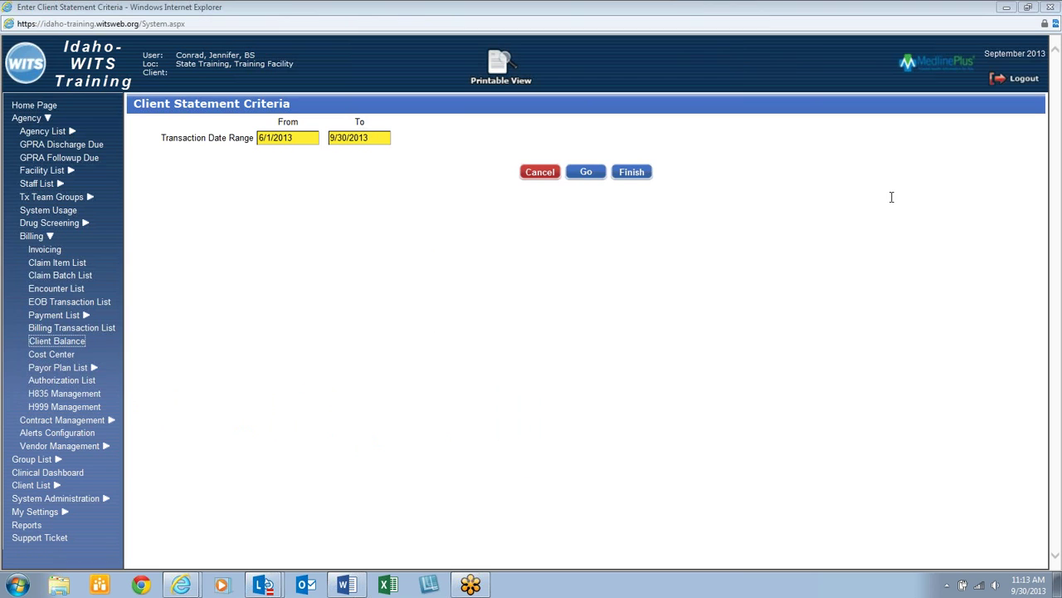
click(539, 173)
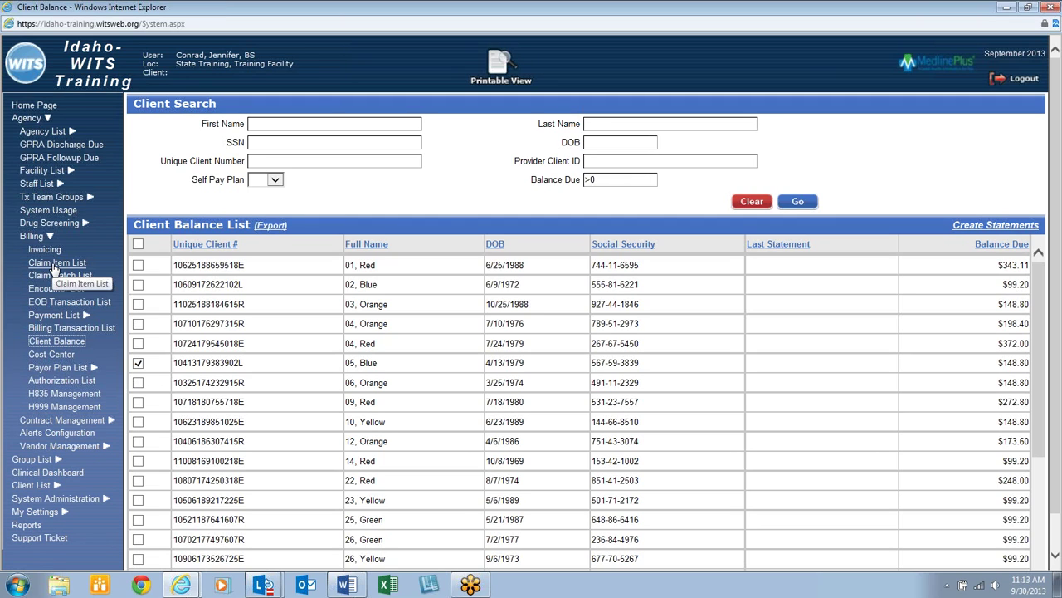
Search the claim items for the FFS type Fee for Service Equivalent with no item status filter.
click(621, 179)
key(BackSpace)
key(BackSpace)
click(67, 264)
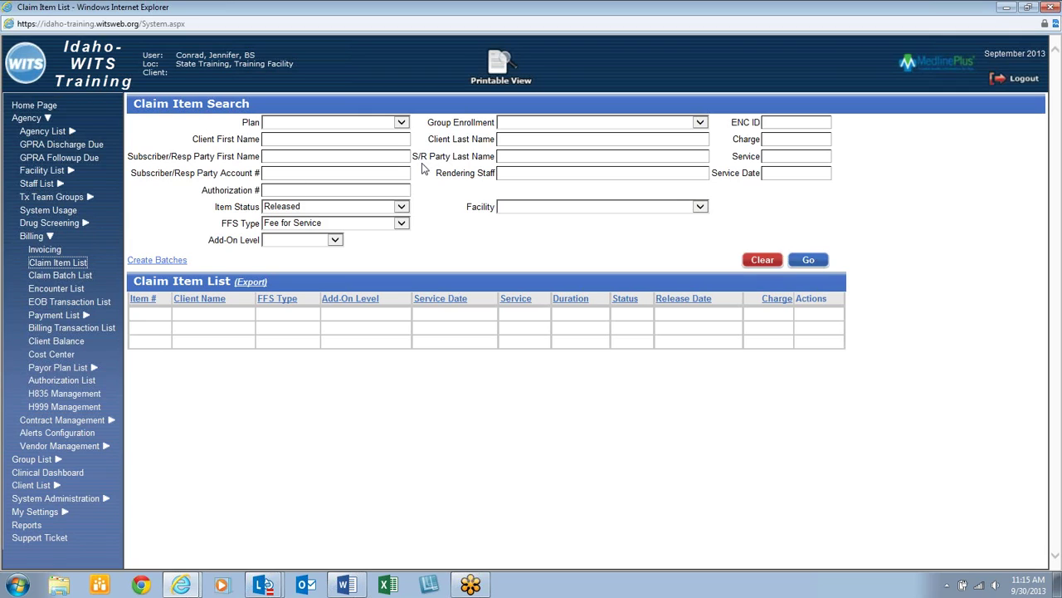
click(402, 224)
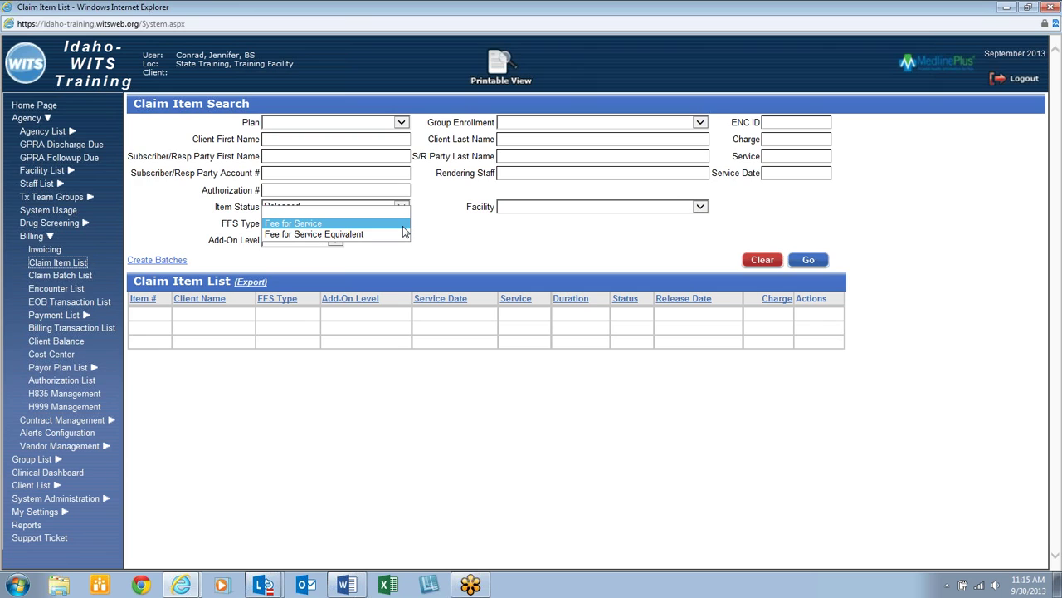
click(394, 234)
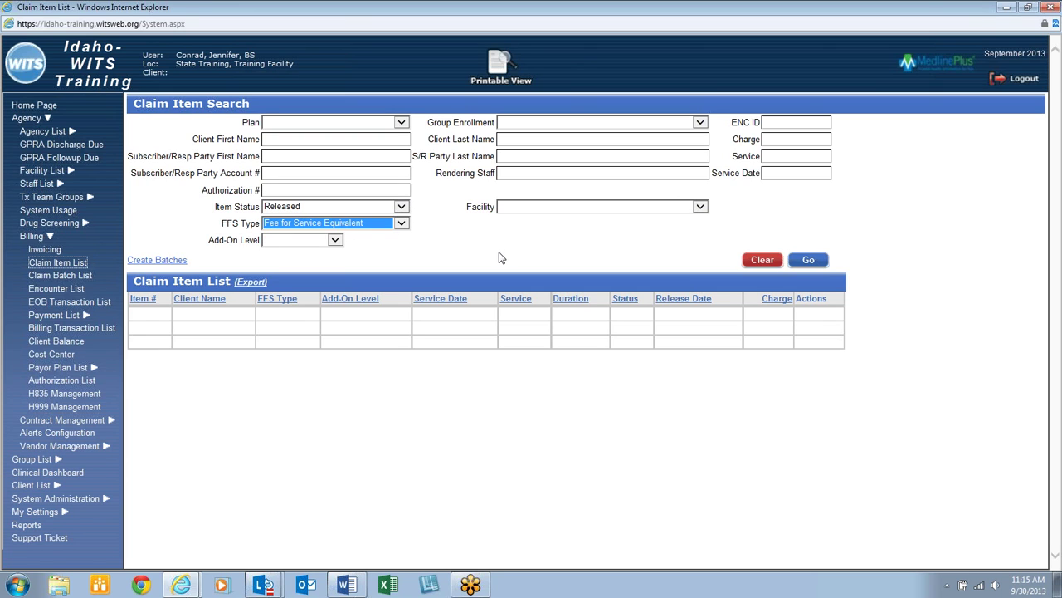
click(405, 208)
click(390, 143)
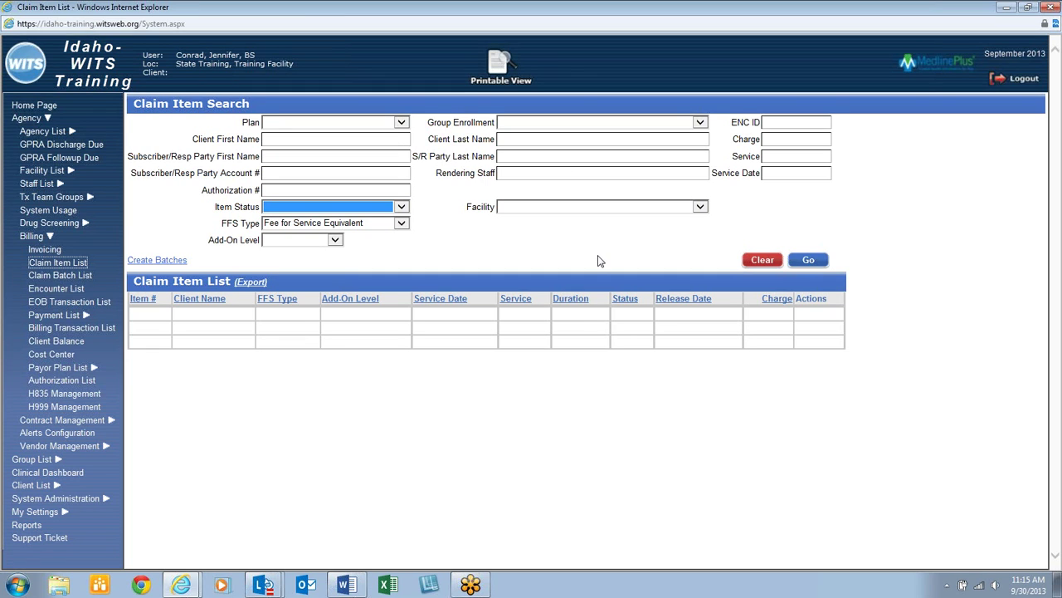
click(600, 261)
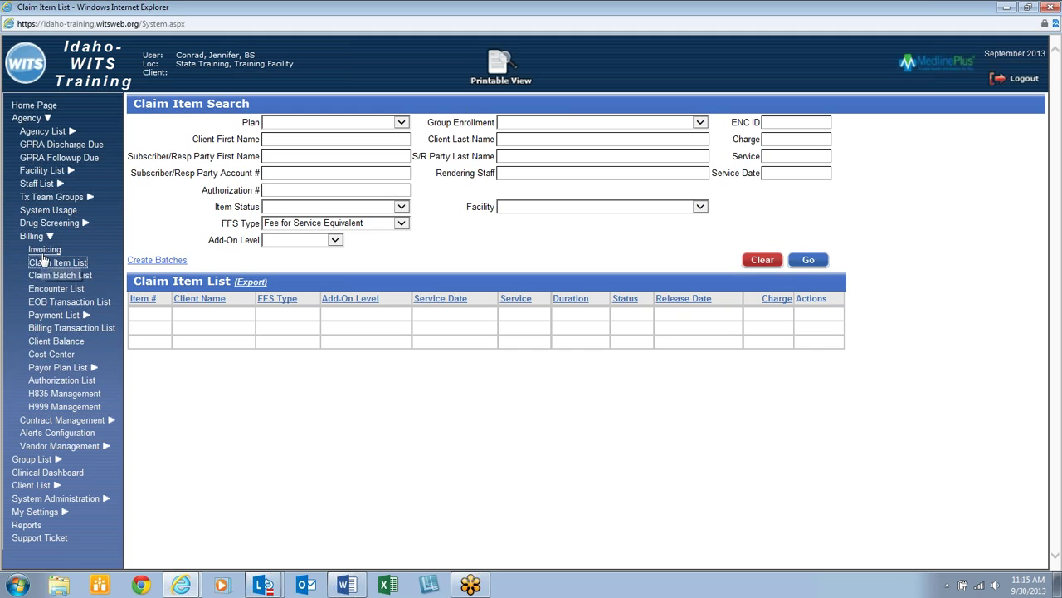
click(815, 260)
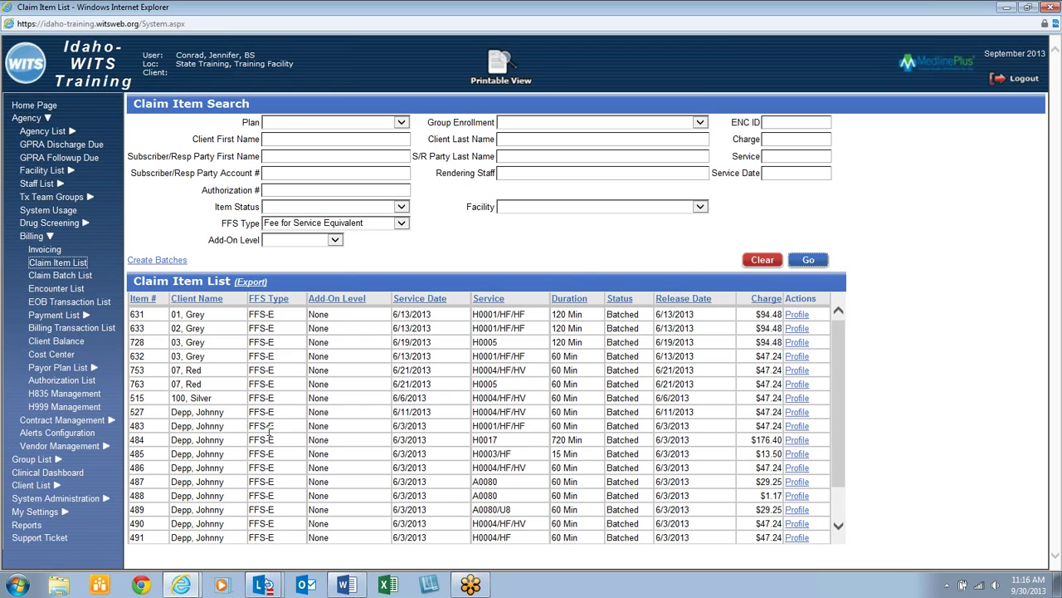
Search the cost reimbursement invoices with the tier ISC - Training-Idaho Court Funding-Problem Solving Court - 2010-2015_Cost Reimbursement selected.
click(42, 250)
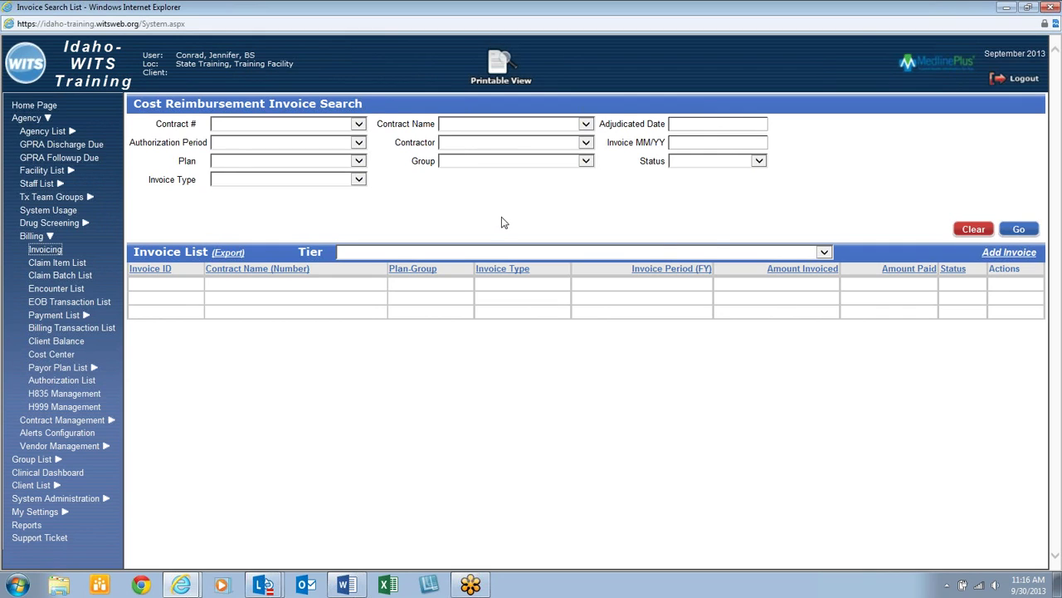
click(829, 250)
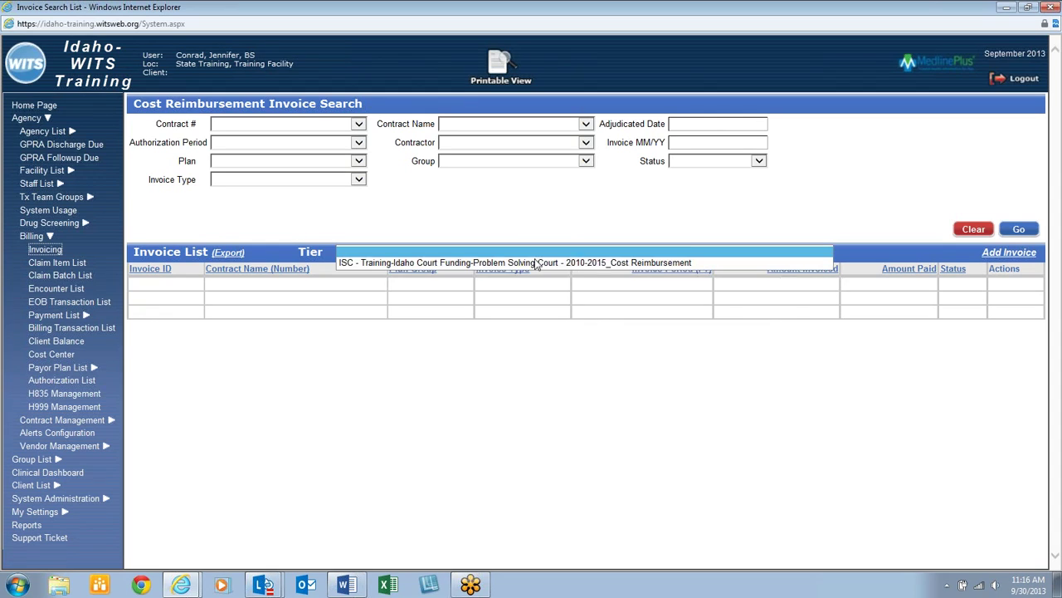
click(408, 262)
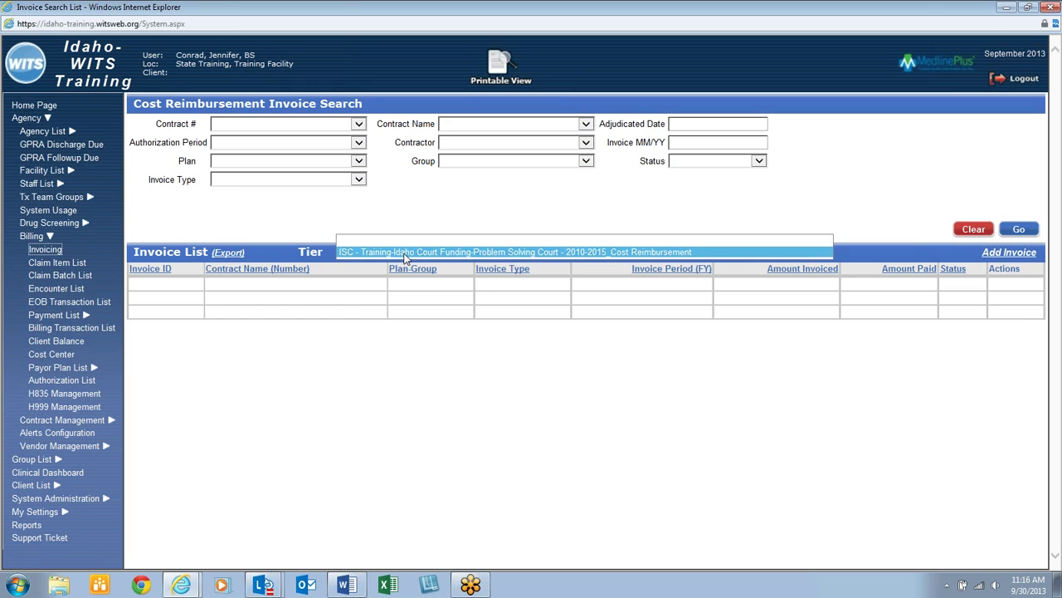
click(778, 206)
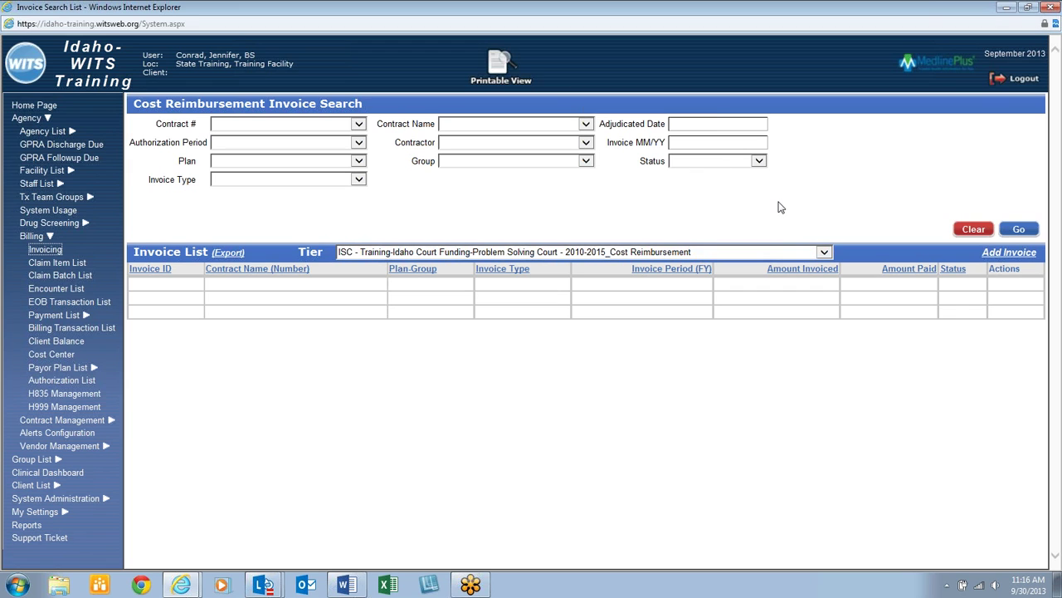
click(1018, 230)
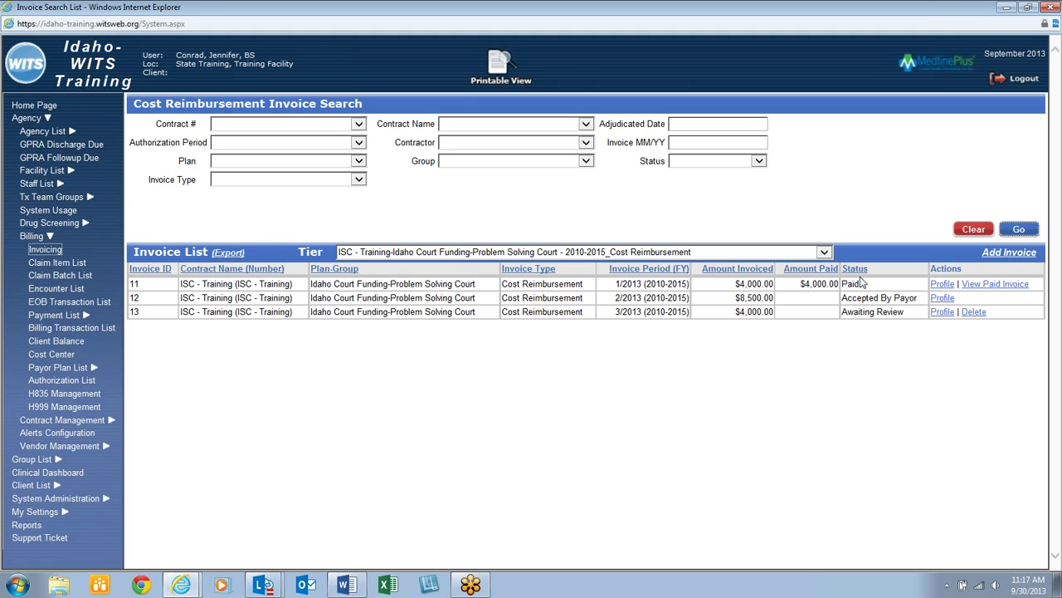
Examine the paid 1/2013 invoice, the status of the 2/2013 invoice, and the profile of the 3/2013 invoice.
click(1002, 284)
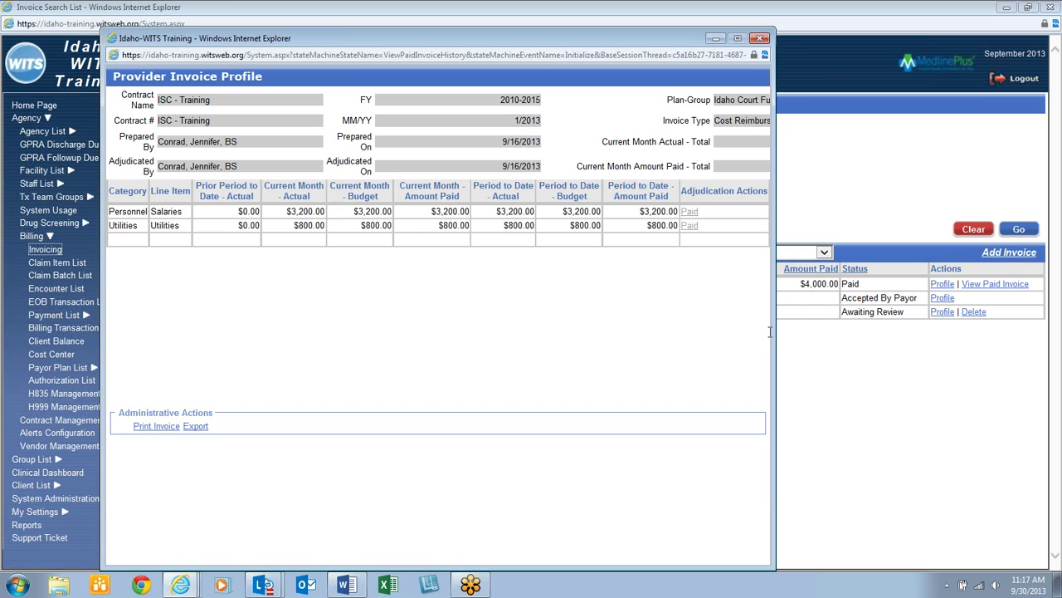
click(766, 38)
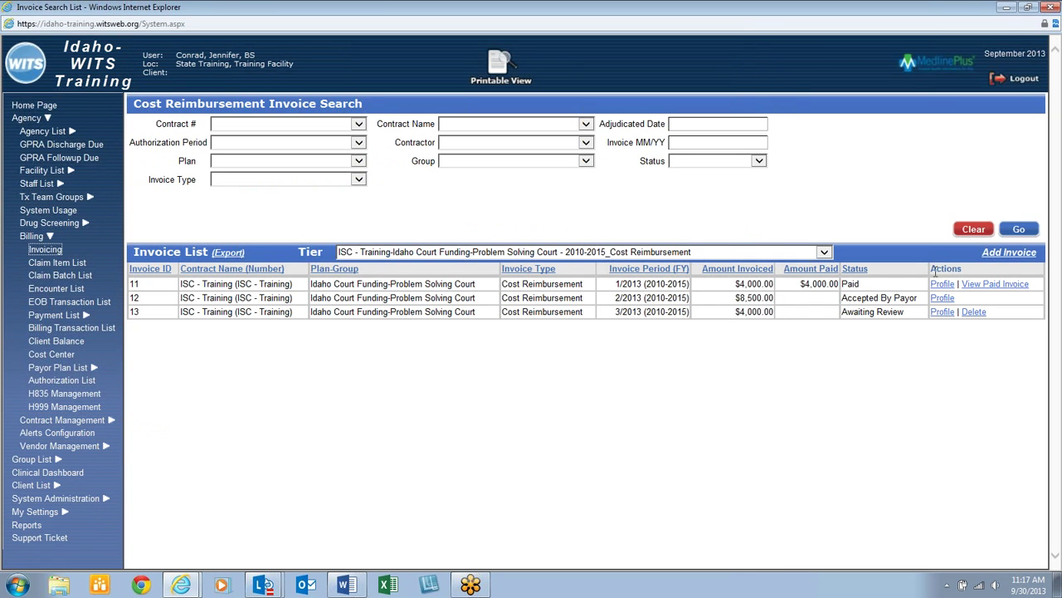
triple_click(863, 299)
drag(863, 299, 916, 305)
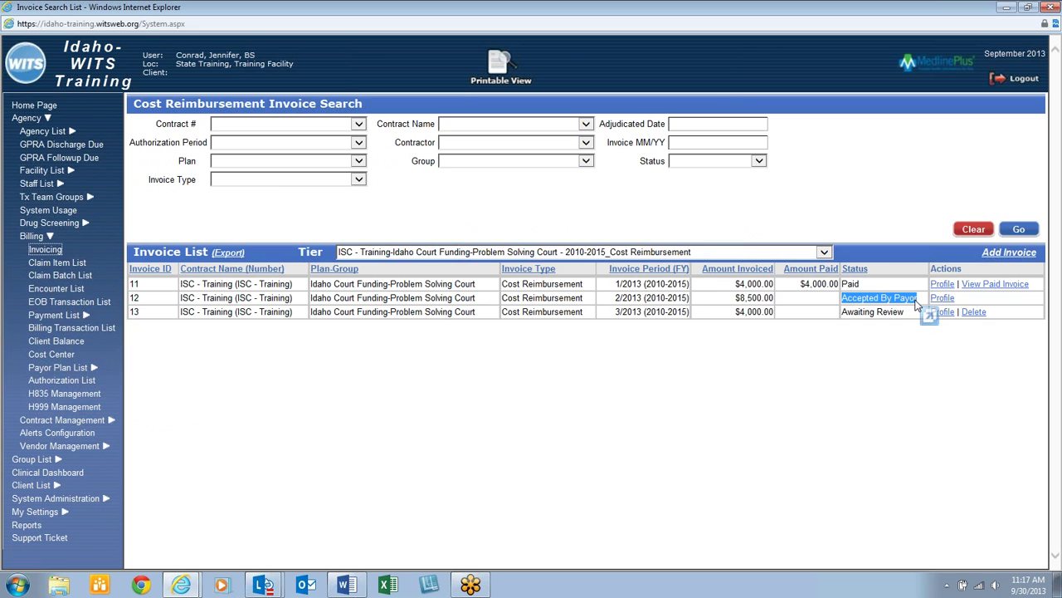
click(860, 316)
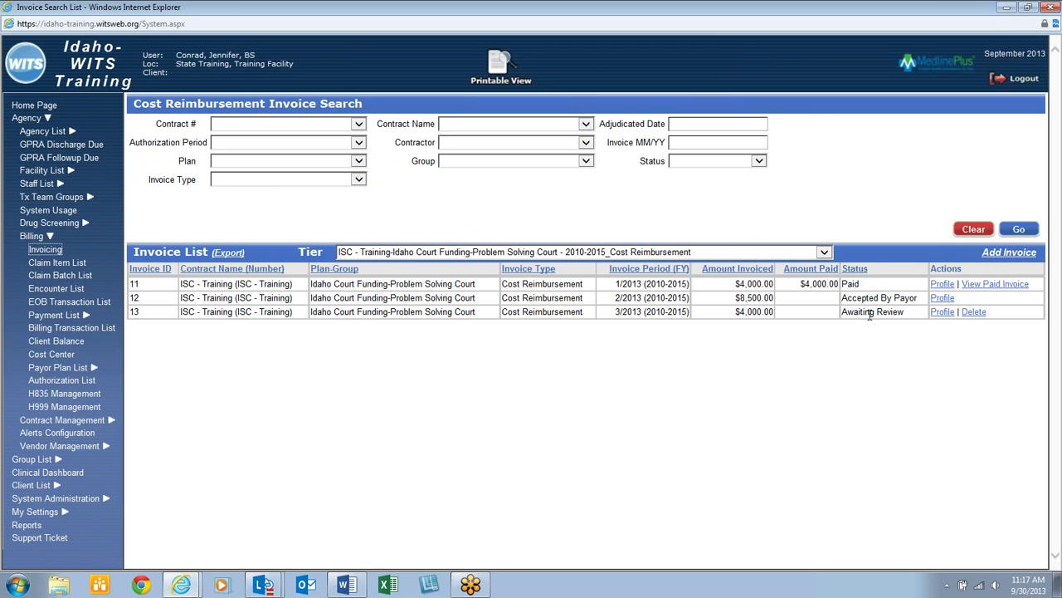
click(937, 312)
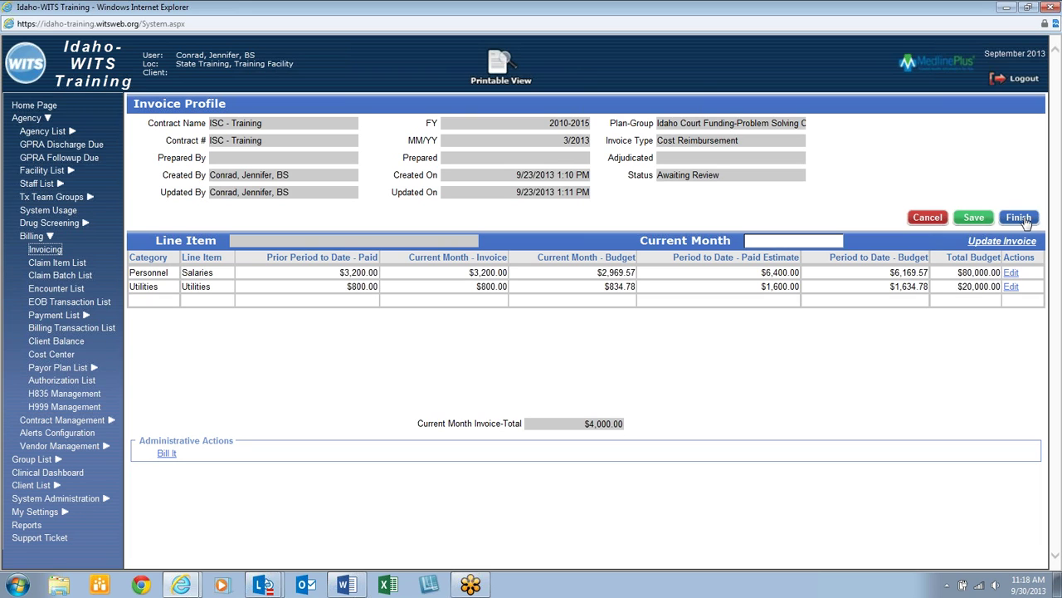
click(928, 218)
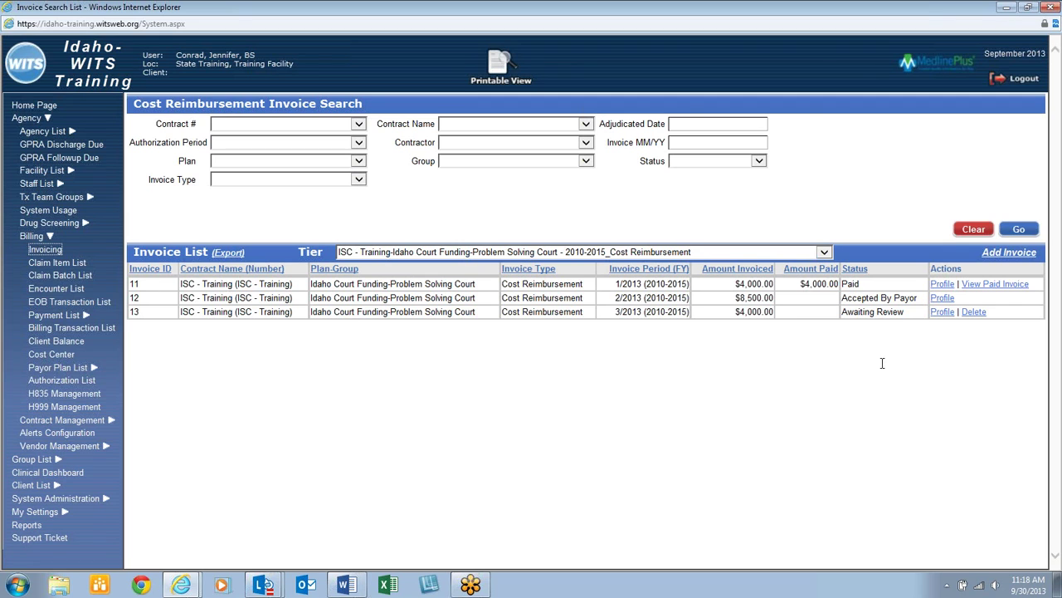
Delete the 3/2013 invoice, and add and save a new 3/2013 cost reimbursement invoice for the selected tier.
click(974, 312)
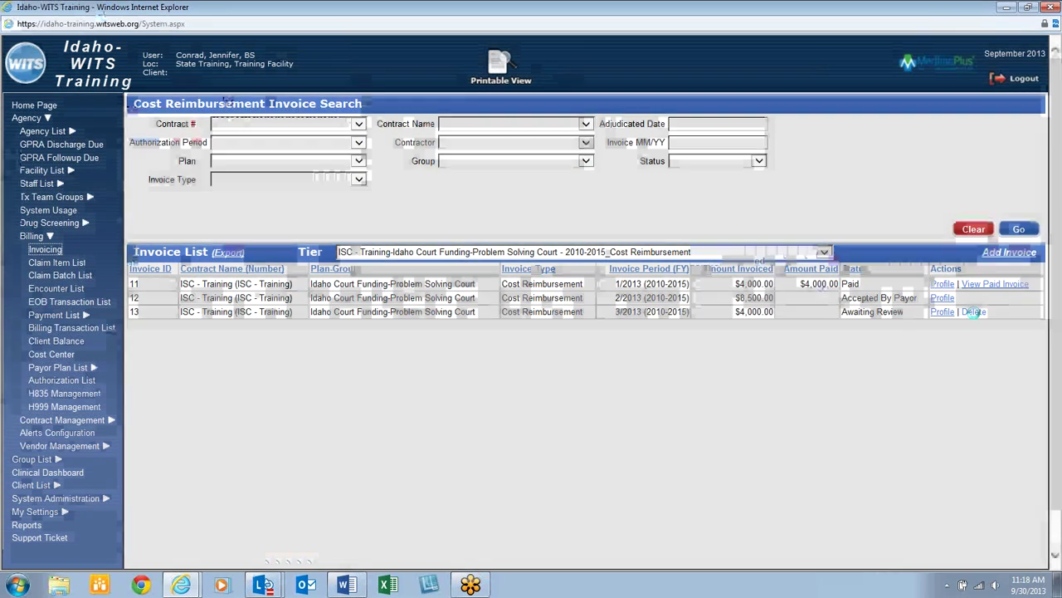
click(148, 134)
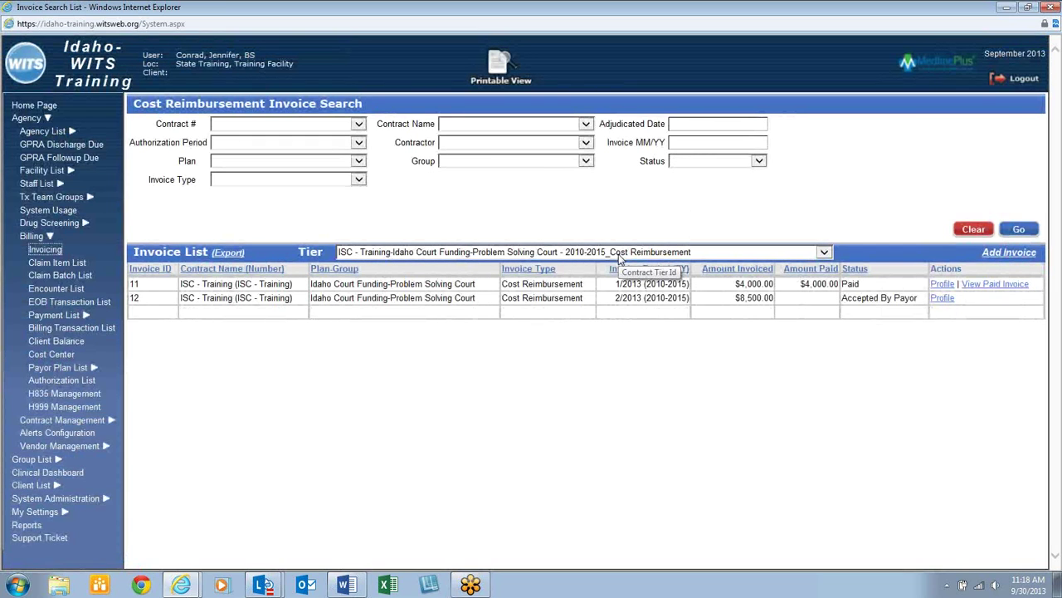
click(1016, 256)
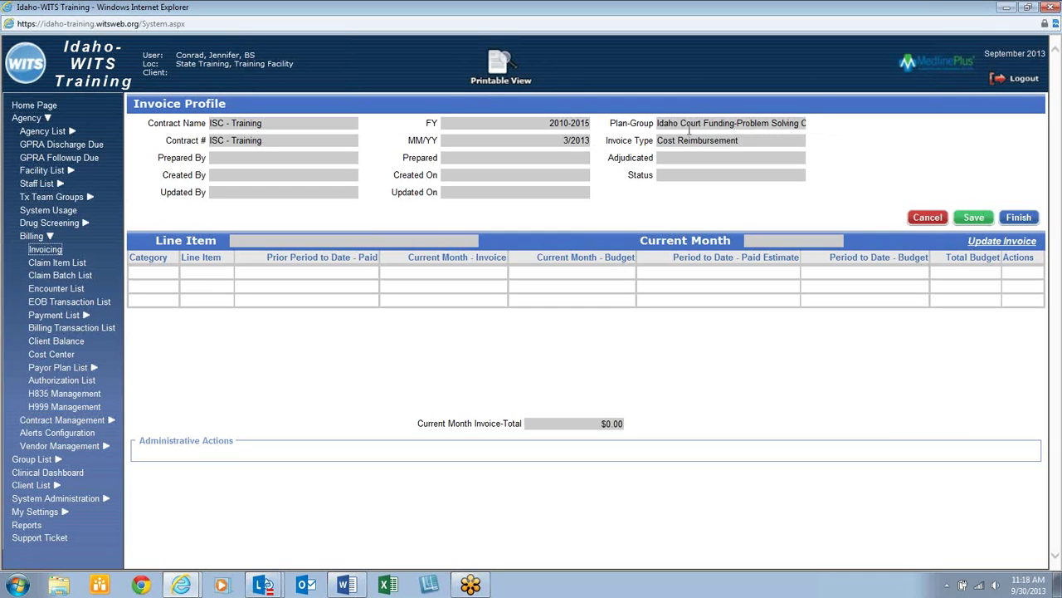
click(968, 219)
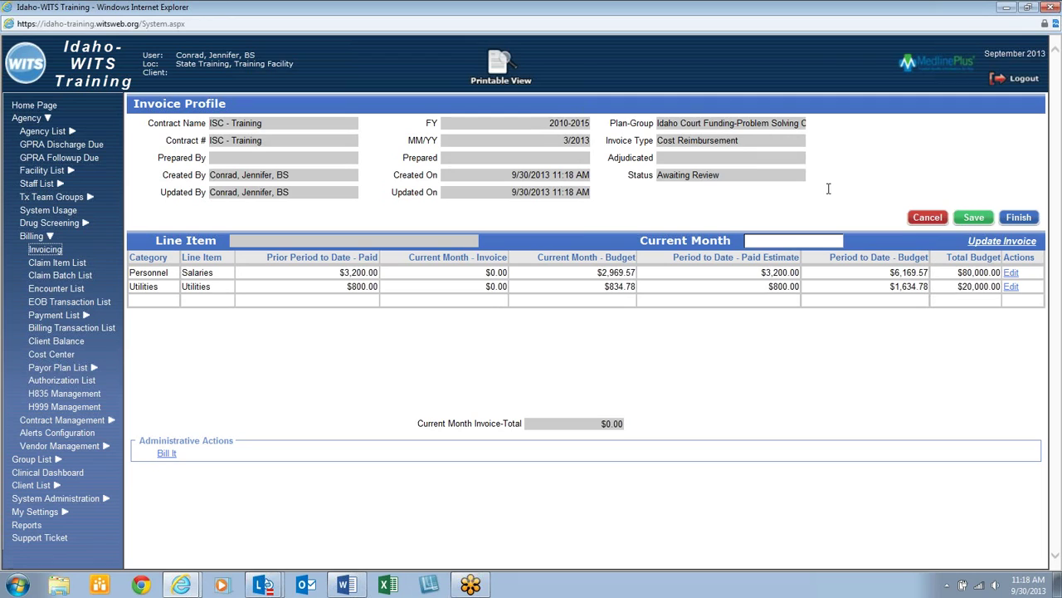
triple_click(723, 174)
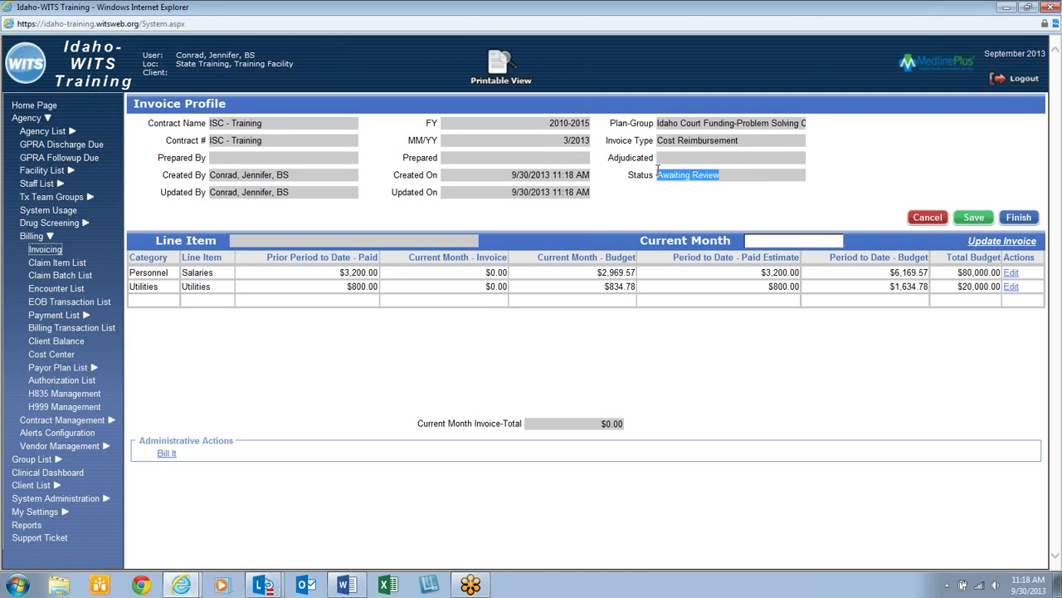
click(742, 179)
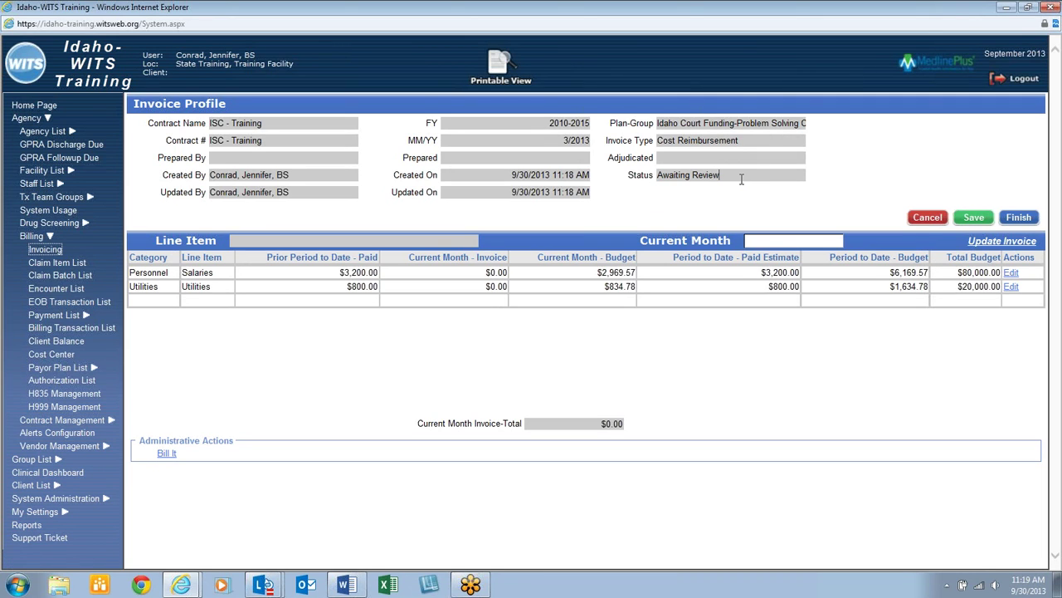
Set the current month amount of the Salaries line item to 2960 on the 3/2013 invoice and update the invoice.
drag(599, 424, 626, 418)
click(709, 423)
drag(586, 271, 647, 274)
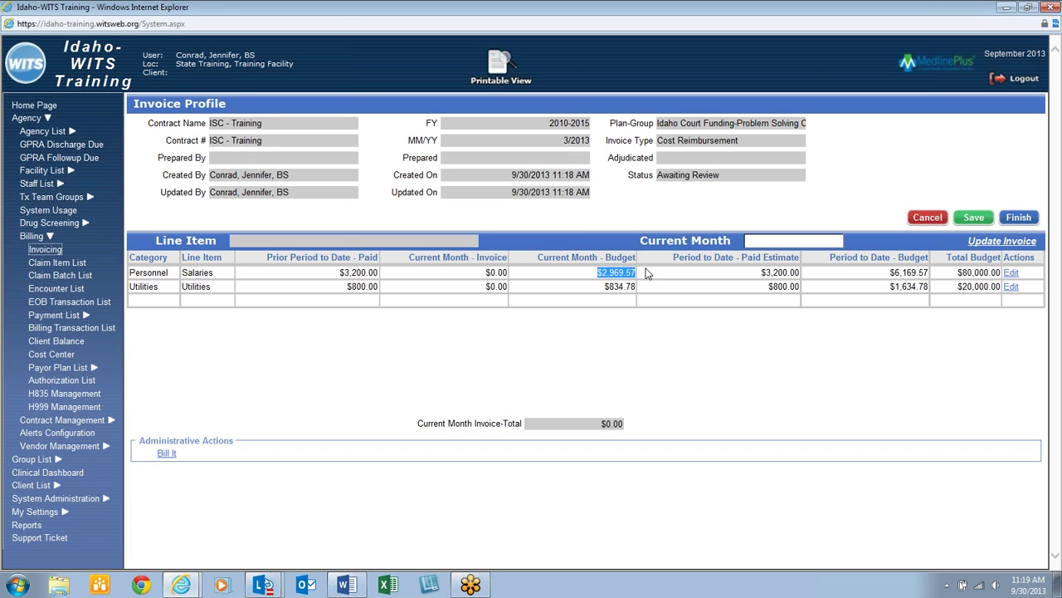
click(1018, 274)
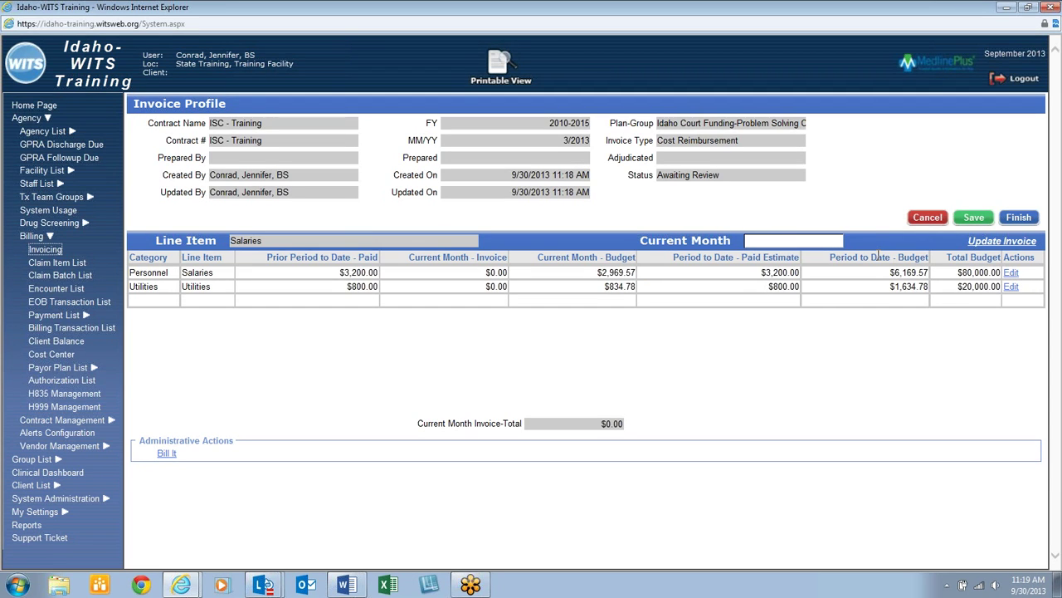
text(2960)
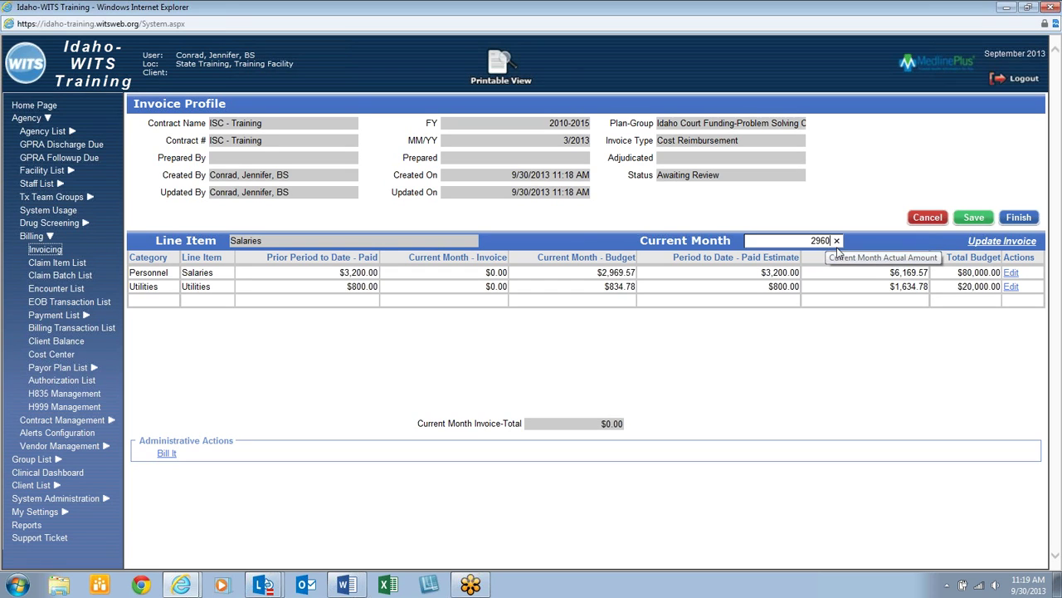
click(1018, 244)
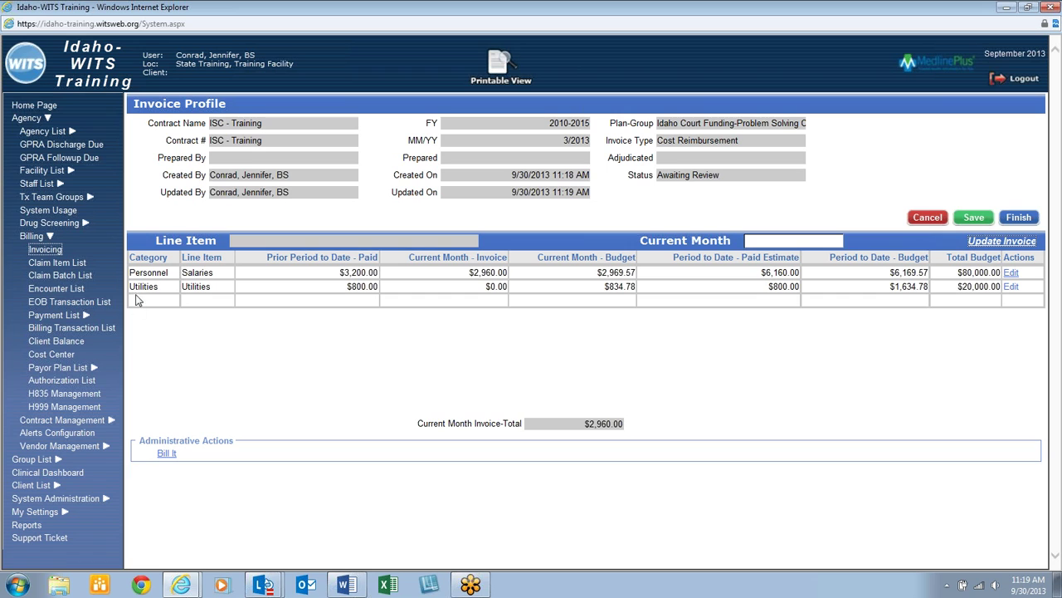
Update the Utilities line item with a current month amount of 800 and try to bill the 3/2013 invoice.
click(1011, 287)
text(800)
click(1021, 241)
click(165, 456)
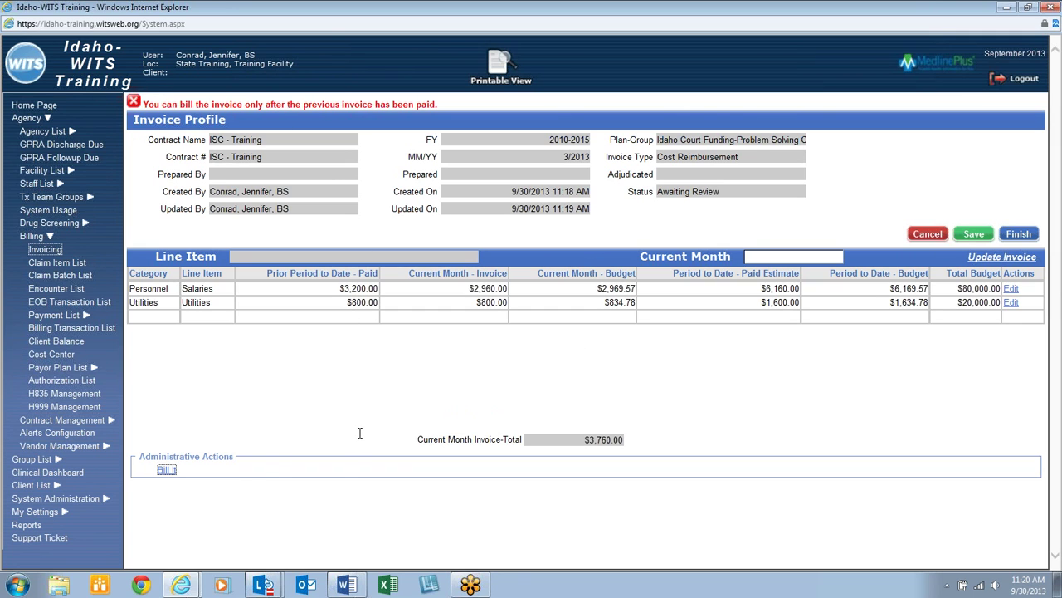
Change the working location to the Idaho Supreme Court agency and the Ada County Problem Solving Courts facility.
click(46, 512)
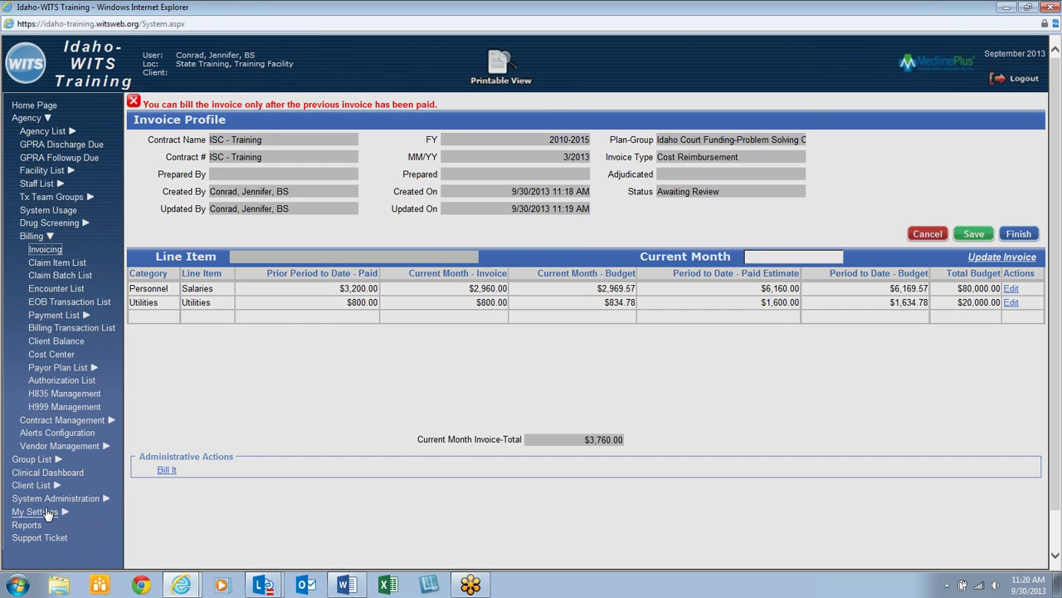
click(49, 201)
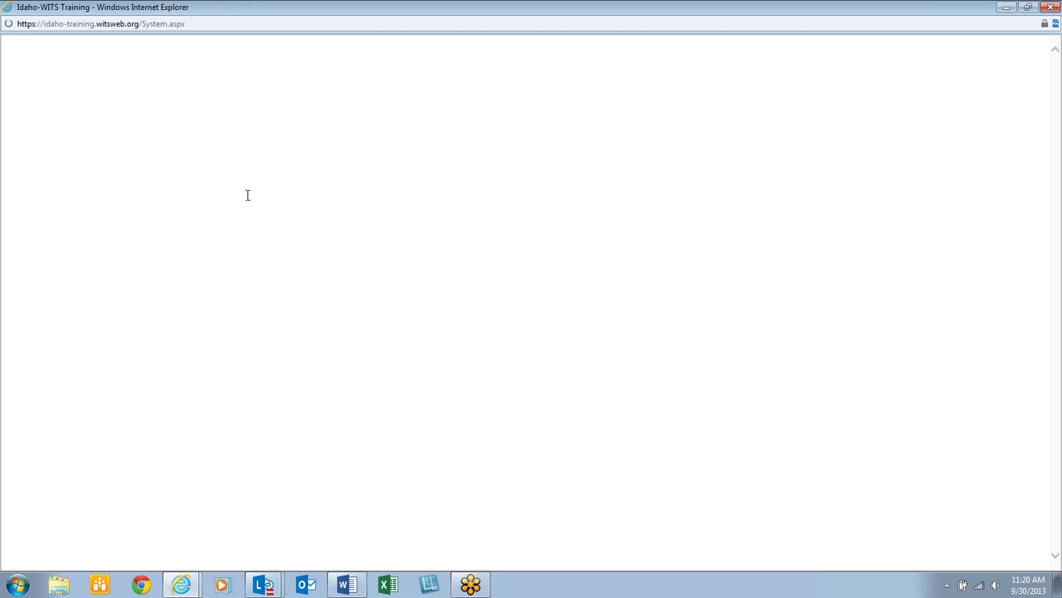
click(635, 241)
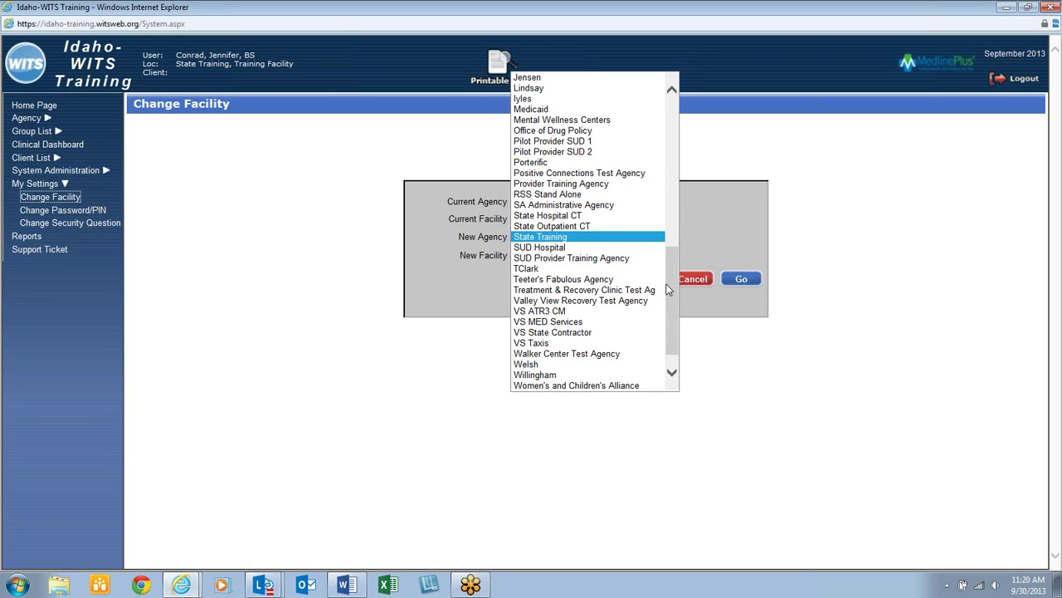
drag(669, 289, 671, 200)
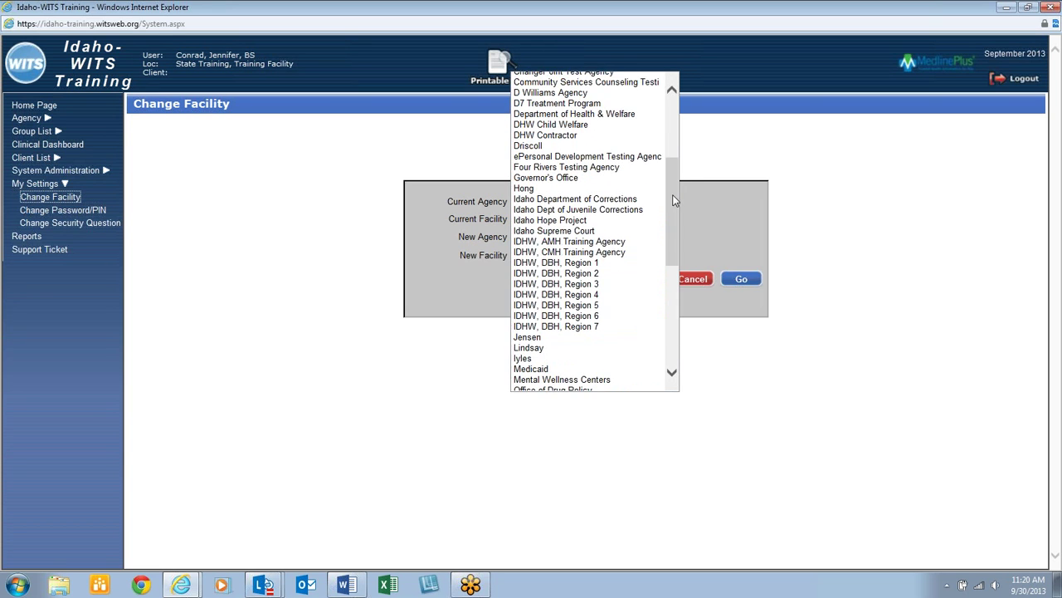
click(574, 232)
click(668, 256)
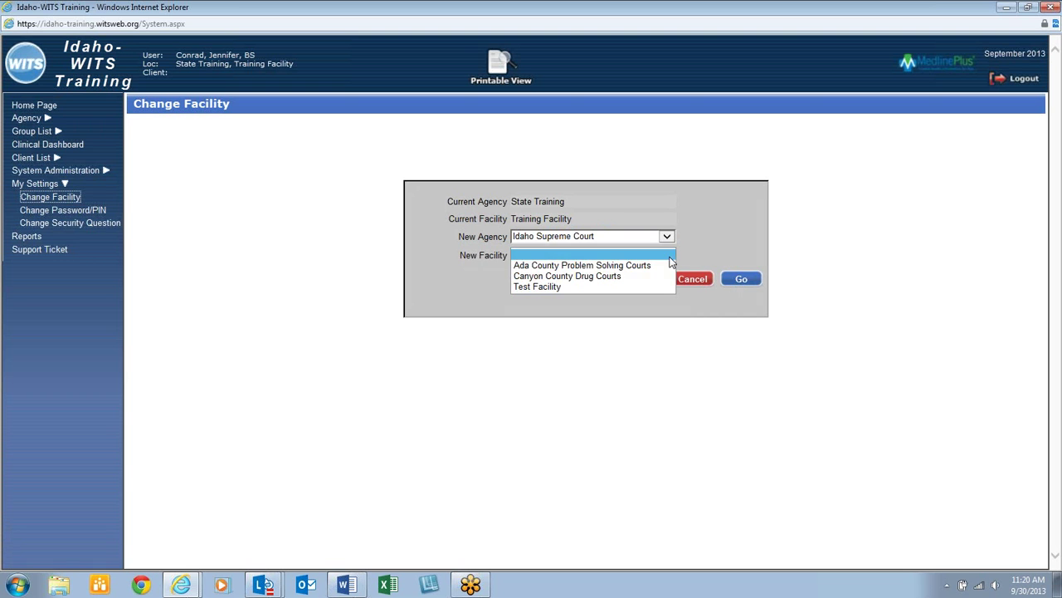
click(636, 265)
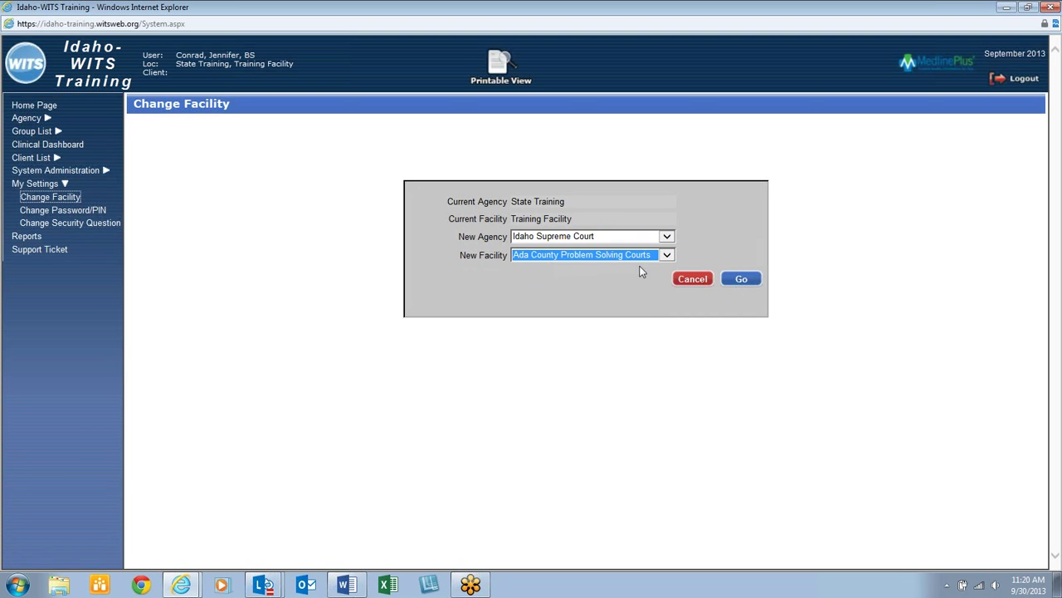
click(738, 278)
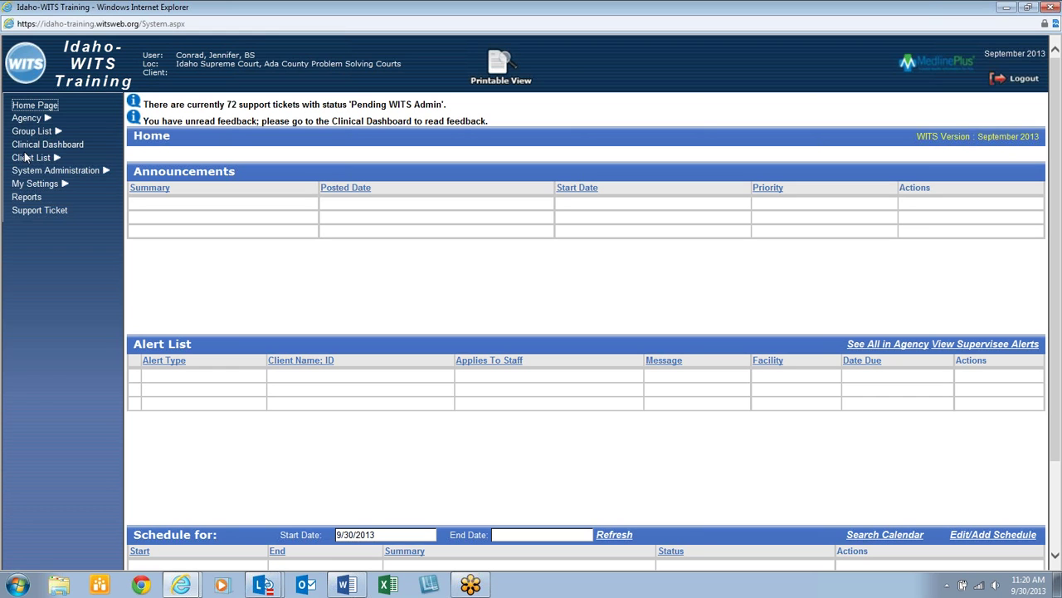
Search the payor's provider invoice submissions for the provider agency State Training.
click(27, 118)
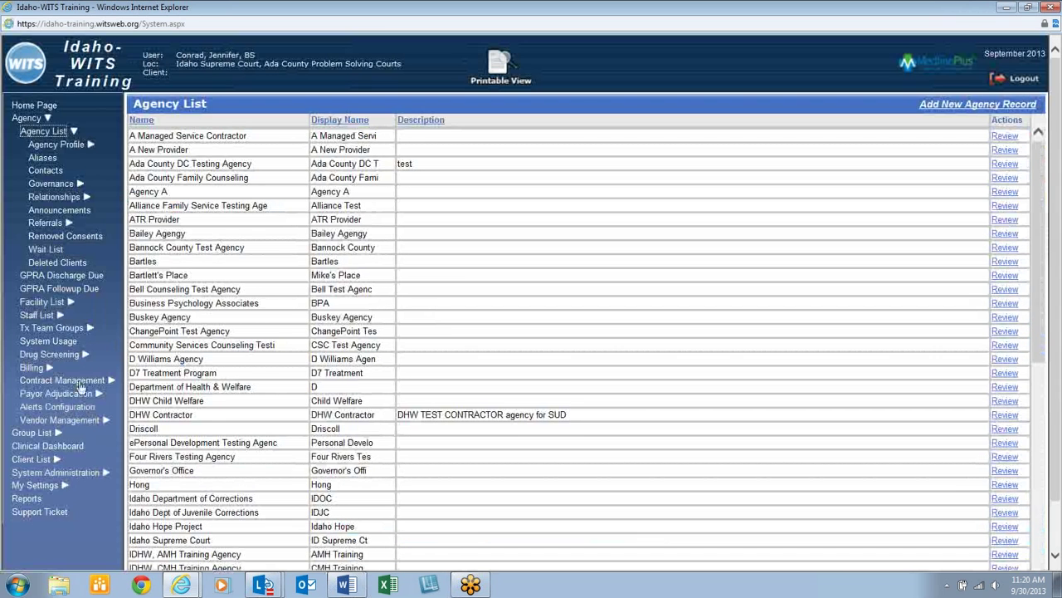
click(68, 394)
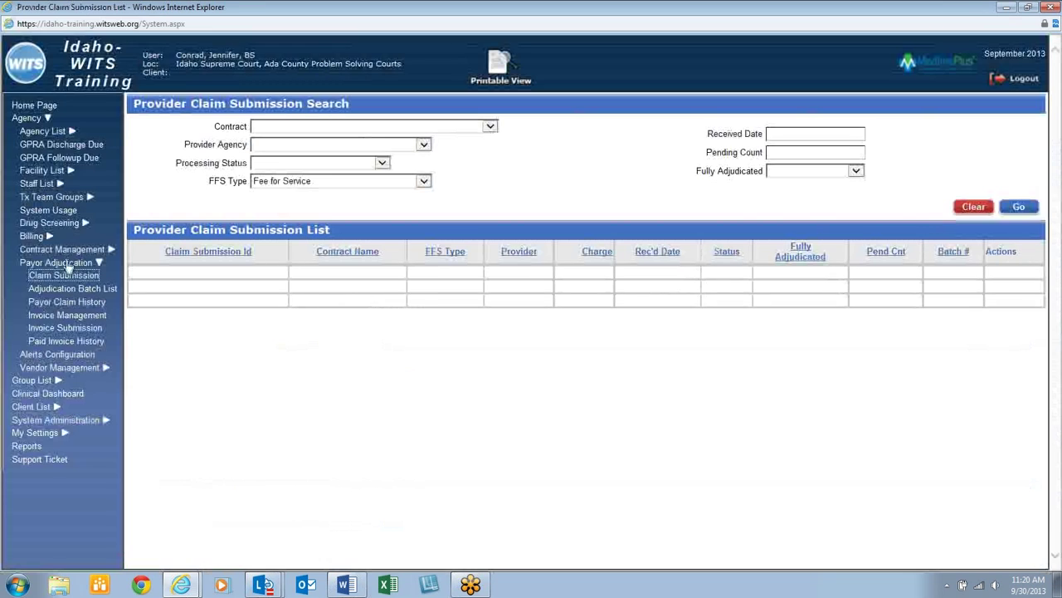
click(66, 329)
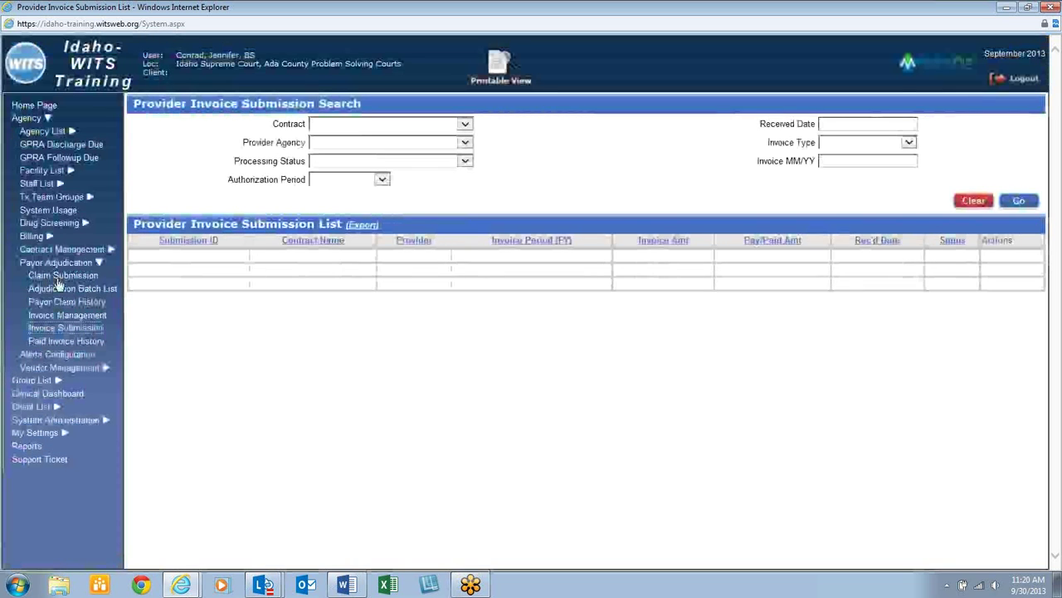
click(466, 142)
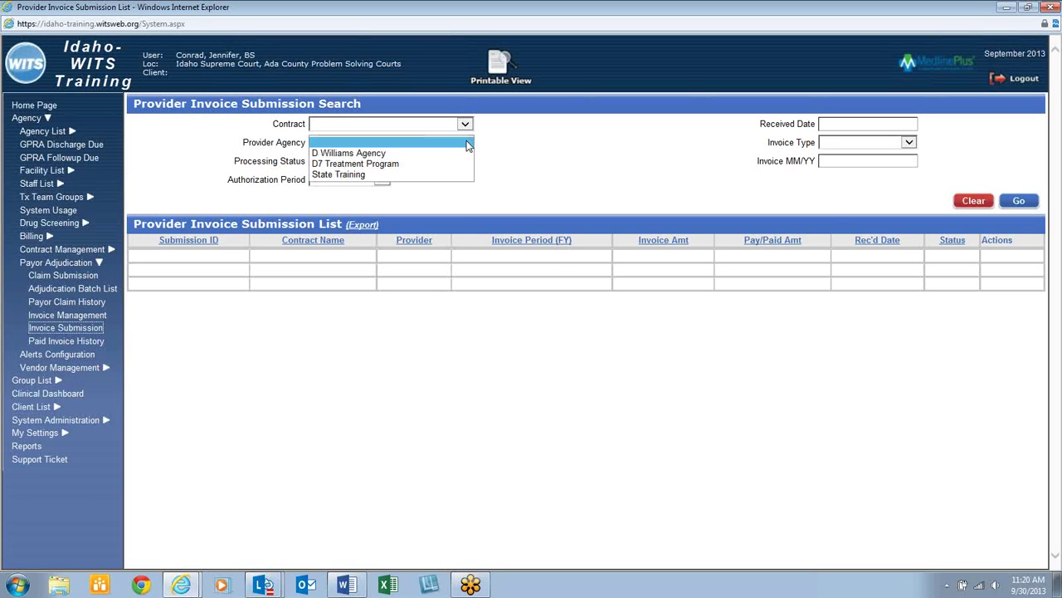
click(433, 175)
click(1006, 201)
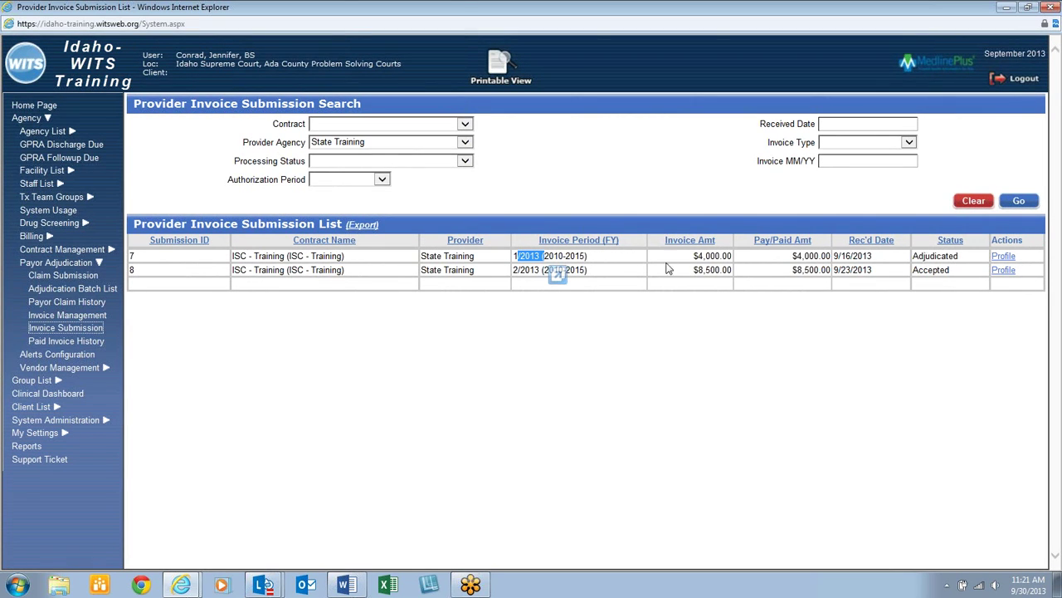
Finalize the adjudication of State Training's 2/2013 invoice and return to the submission list.
click(532, 283)
click(1001, 271)
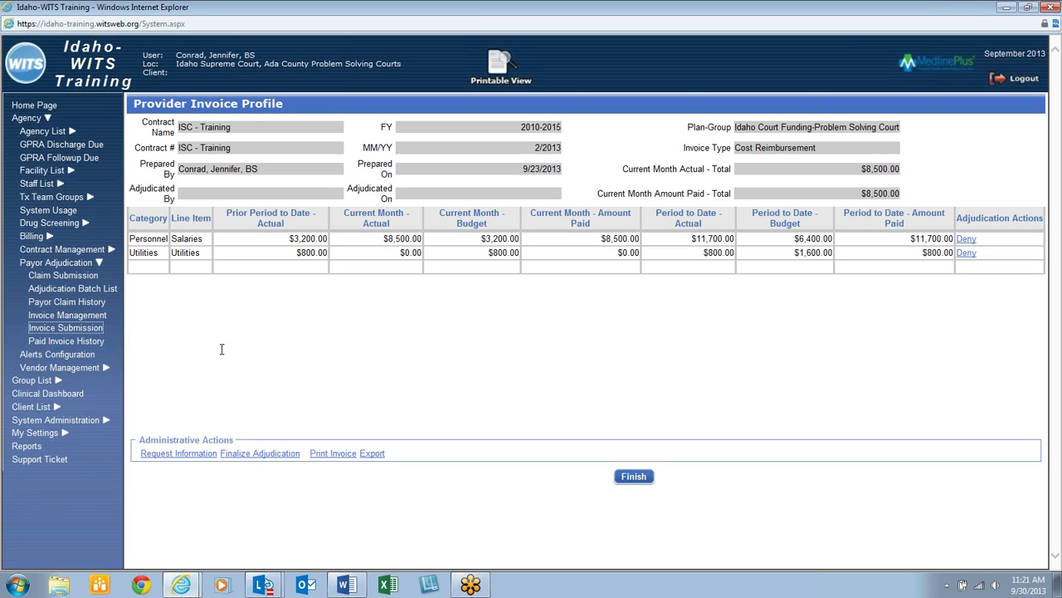
click(270, 454)
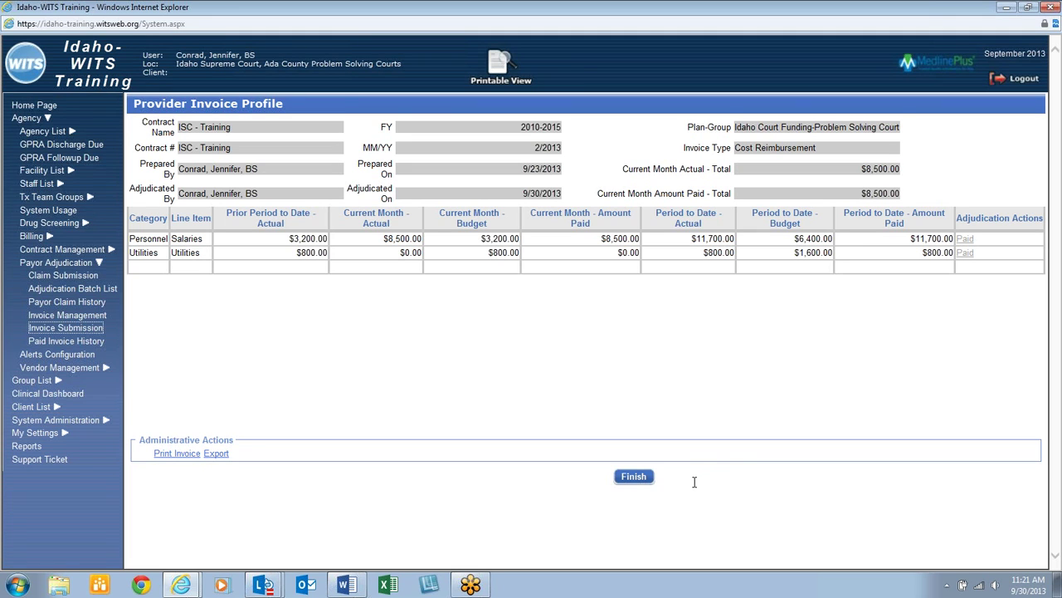
click(632, 478)
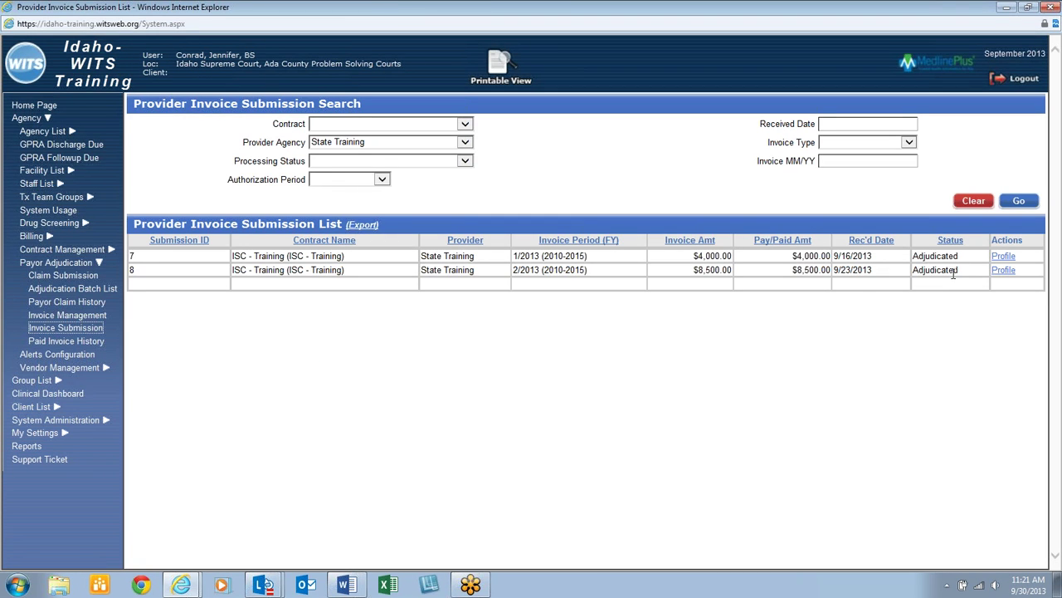
Change the working location back to the State Training agency and its Training Facility.
click(44, 437)
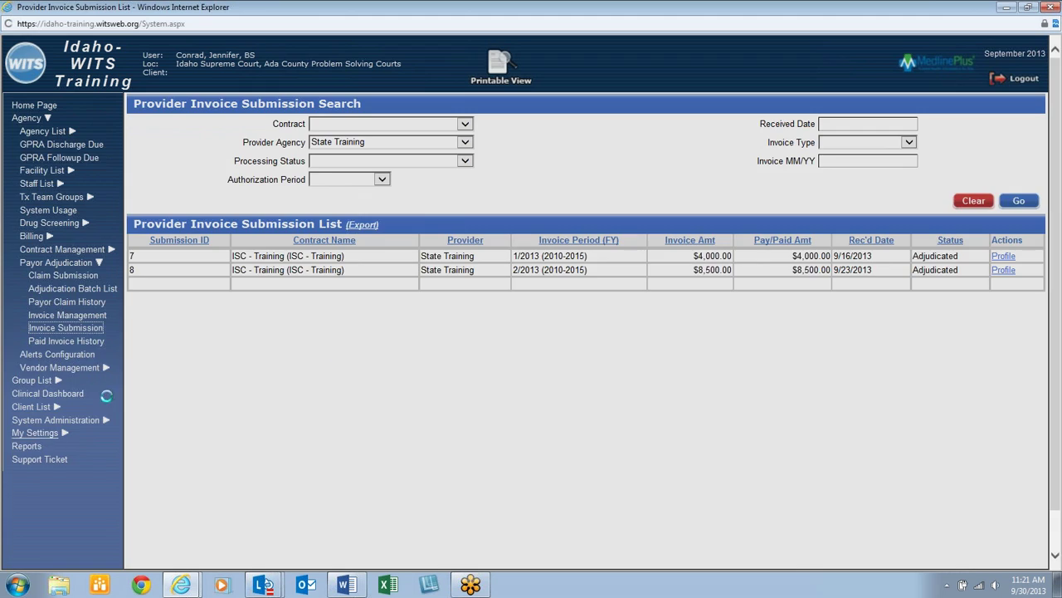
click(58, 197)
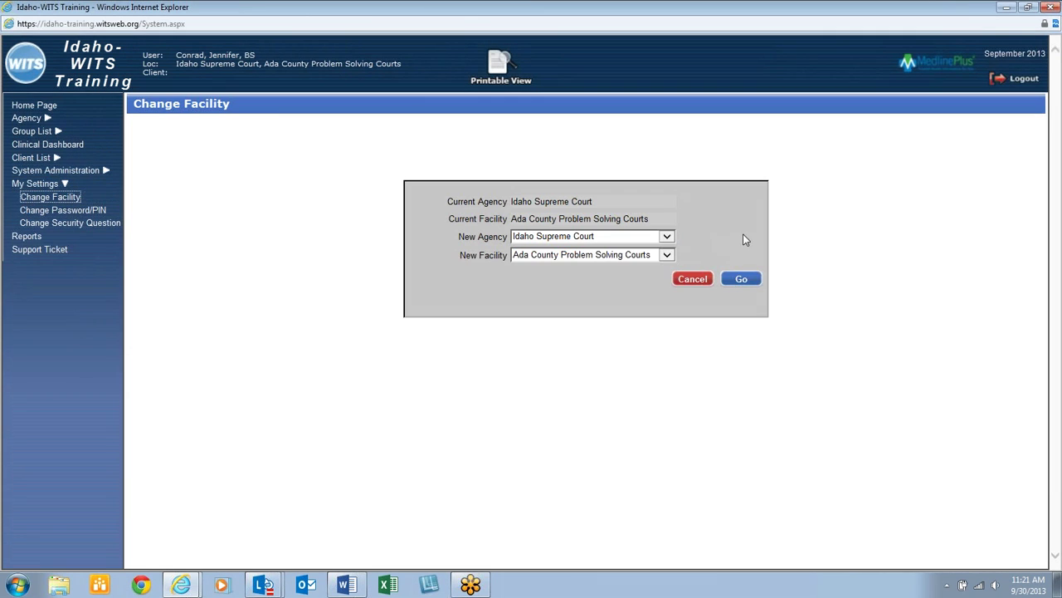
click(667, 237)
drag(678, 257, 674, 340)
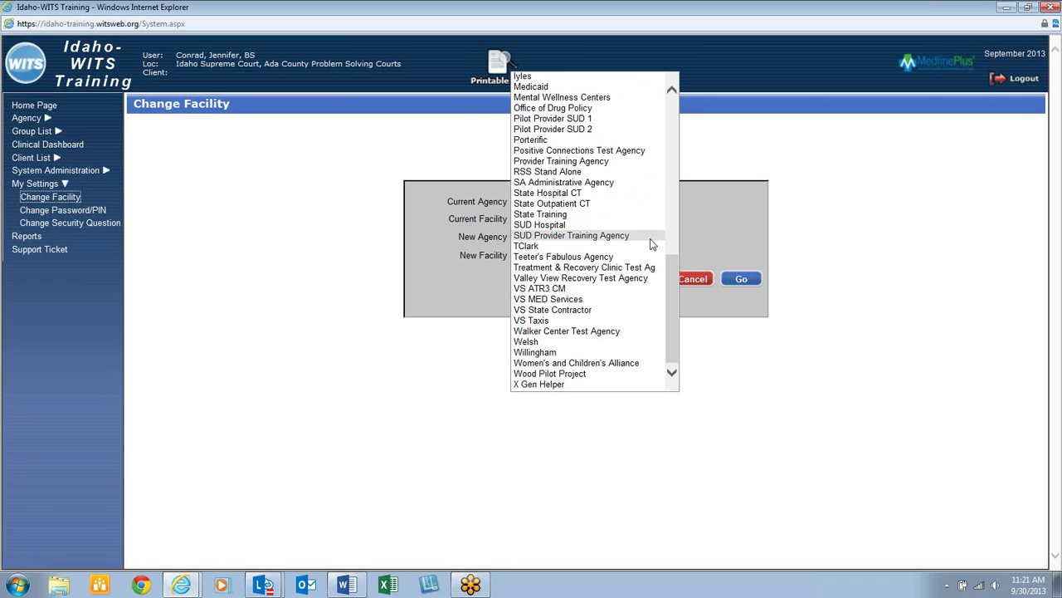
click(630, 213)
click(632, 255)
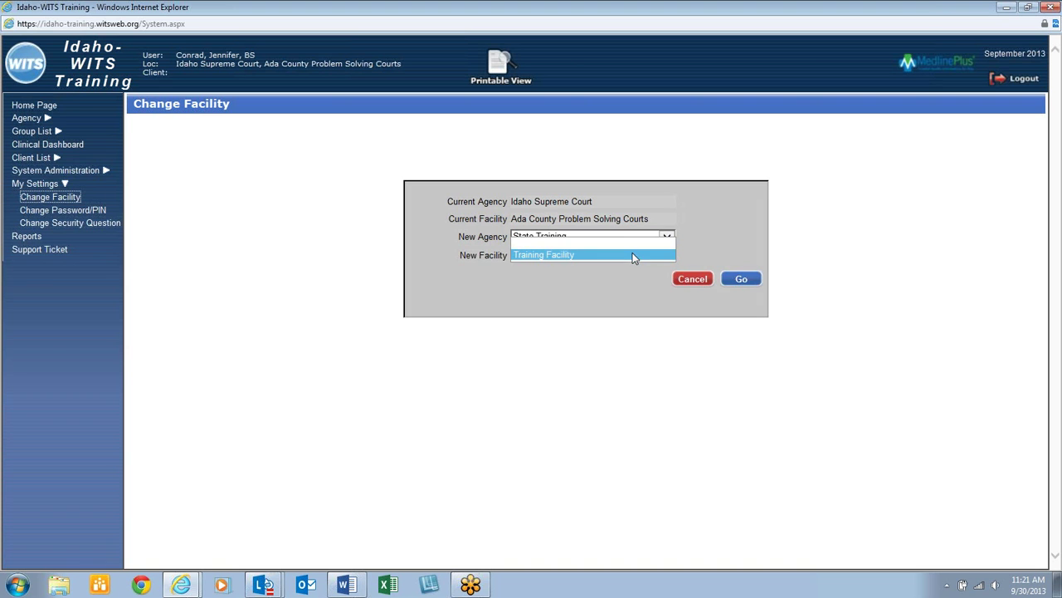
click(741, 279)
Search the agency's cost reimbursement invoices without any filters.
click(18, 118)
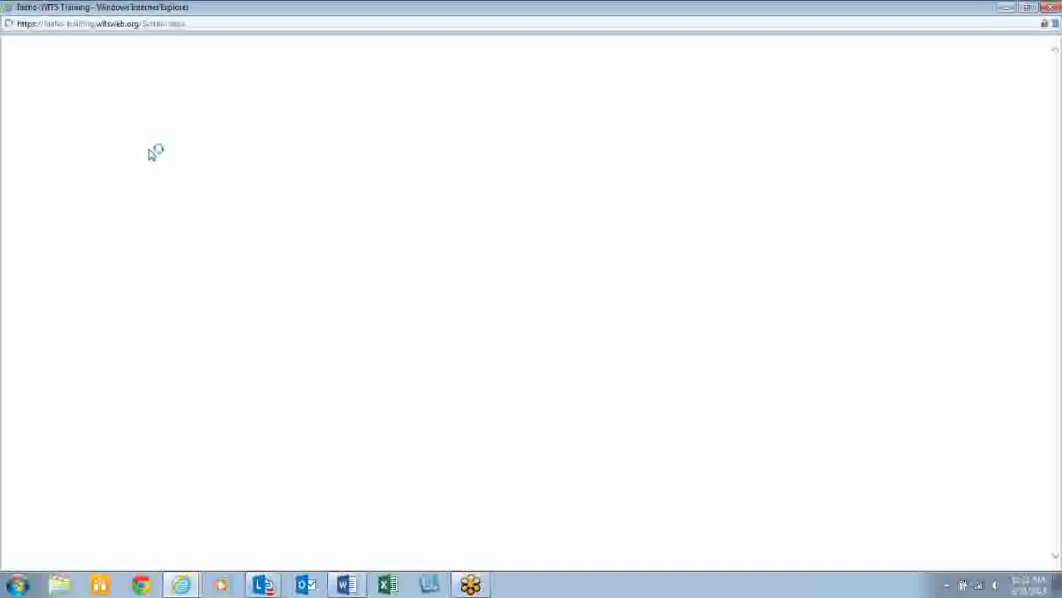
click(31, 368)
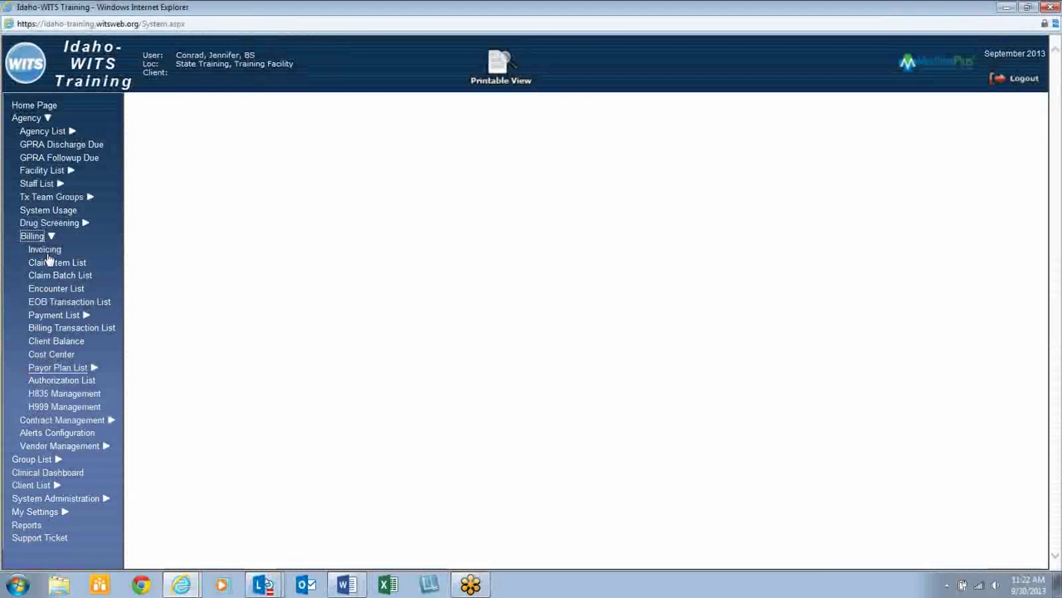
click(52, 250)
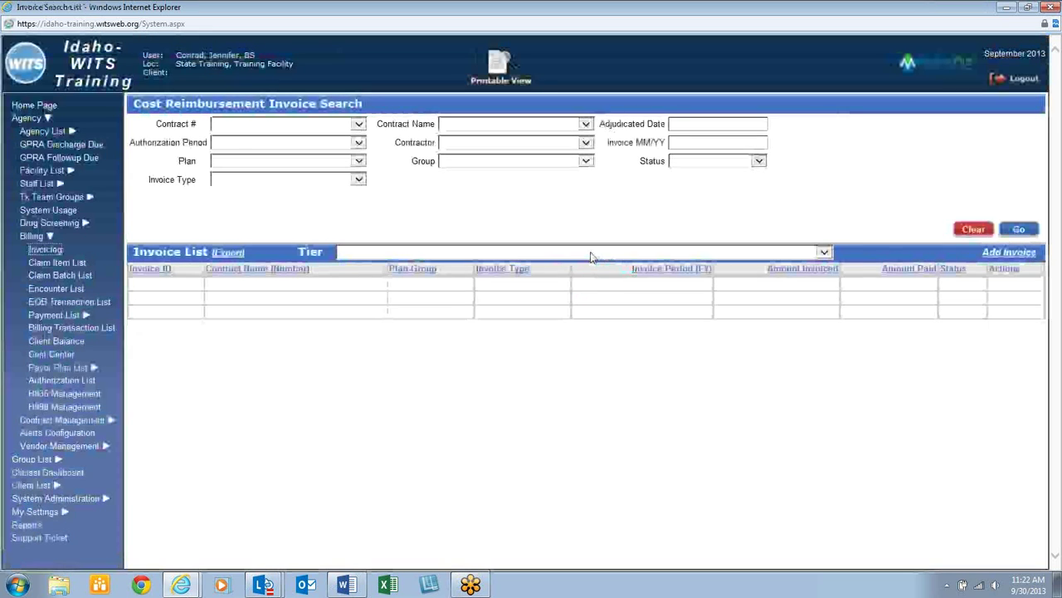
click(1019, 229)
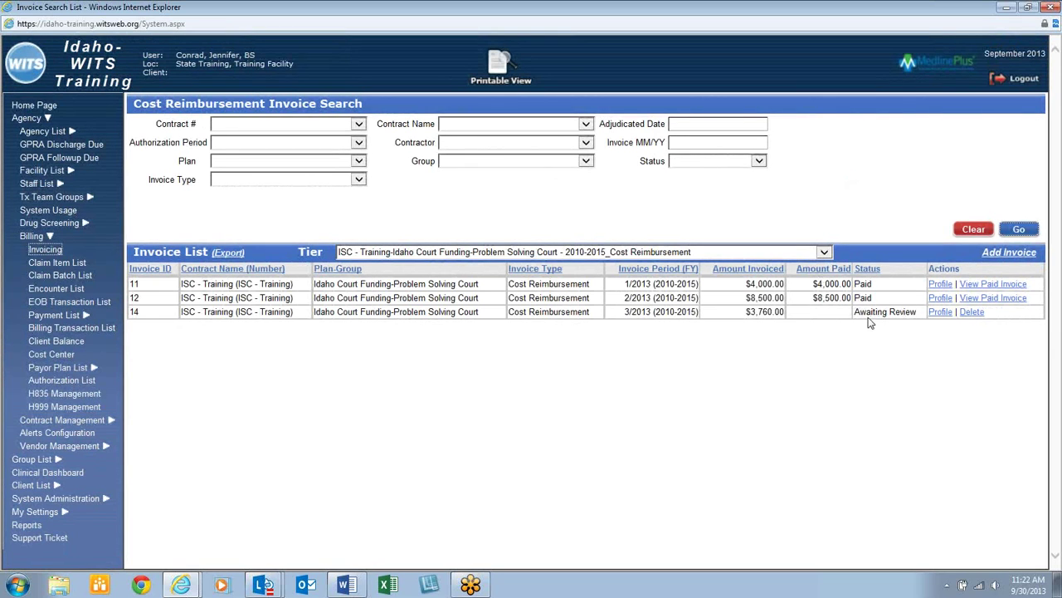
Bill the 3/2013 cost reimbursement invoice from its profile and finish.
click(938, 312)
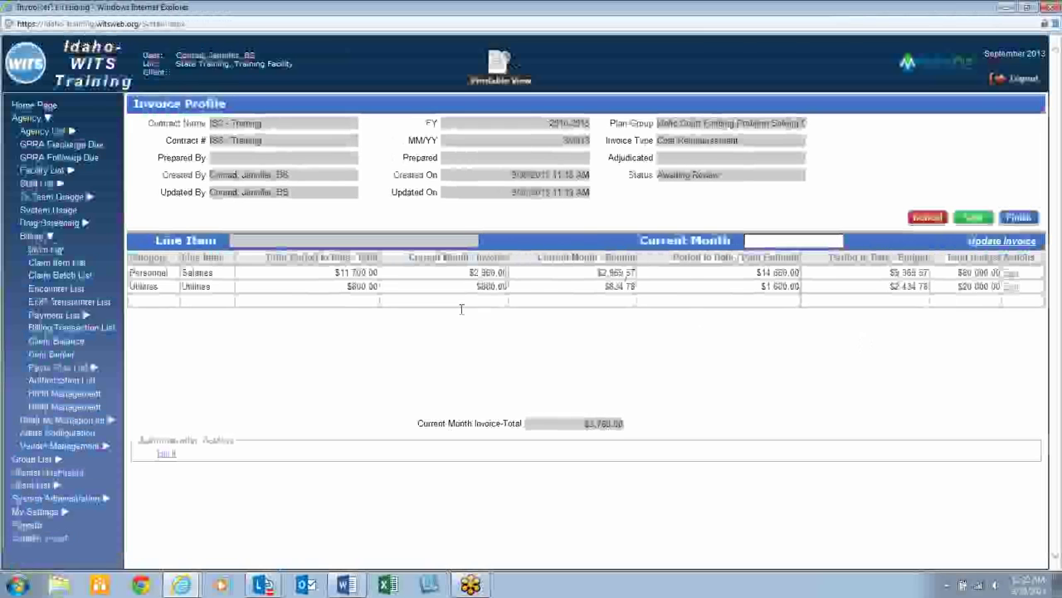
click(166, 455)
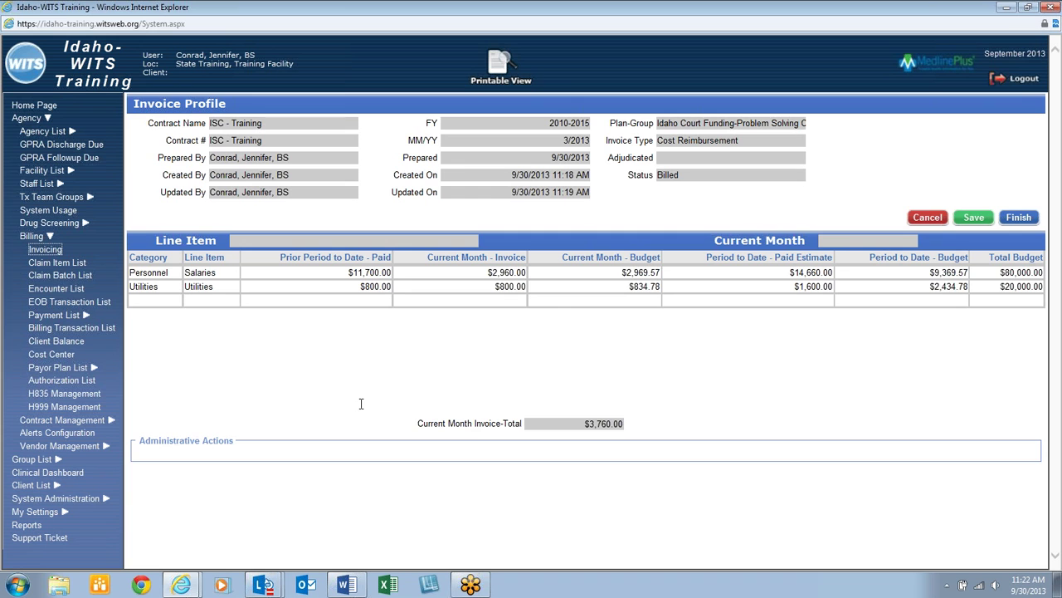
click(1005, 220)
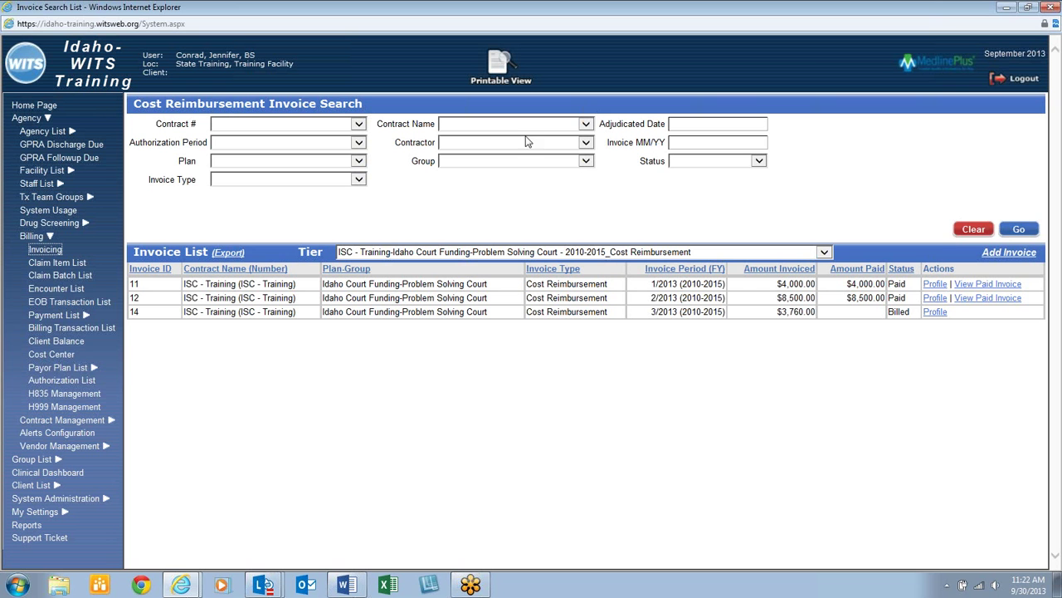